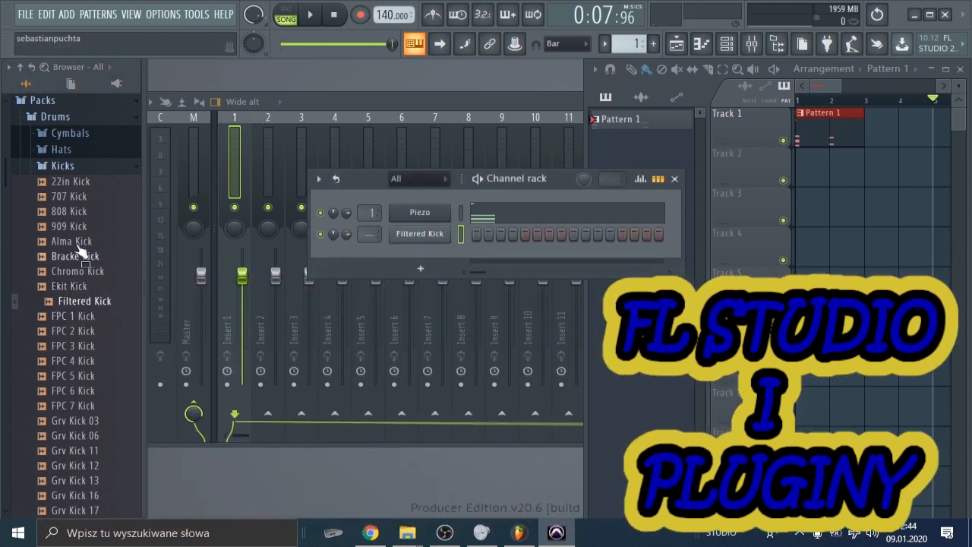
{"action": "left_click", "coordinate": [60, 165]}
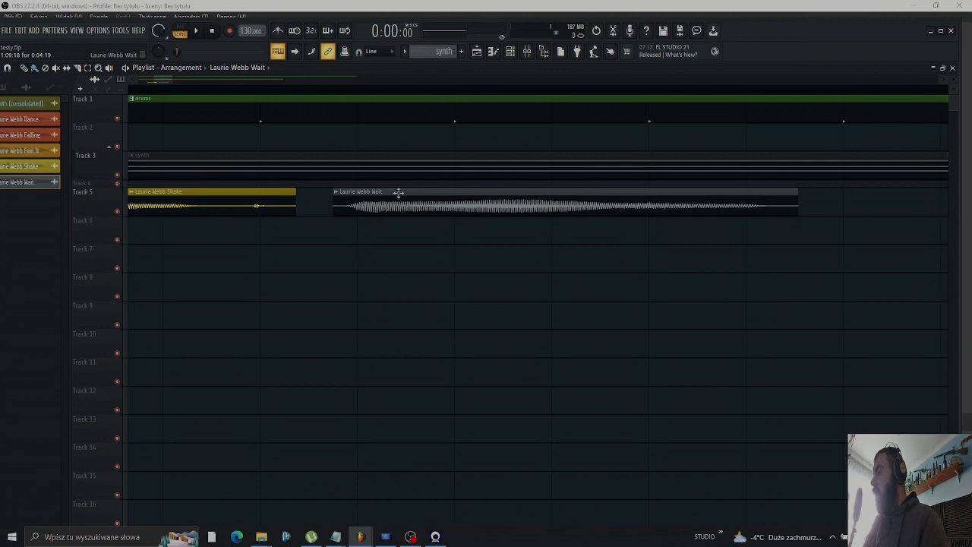
Overlap the start of the Wait clip with the end of the Shake clip on Track 5 and play the crossfade
{"action": "left_click_drag", "start_coordinate": [398, 192], "coordinate": [297, 211]}
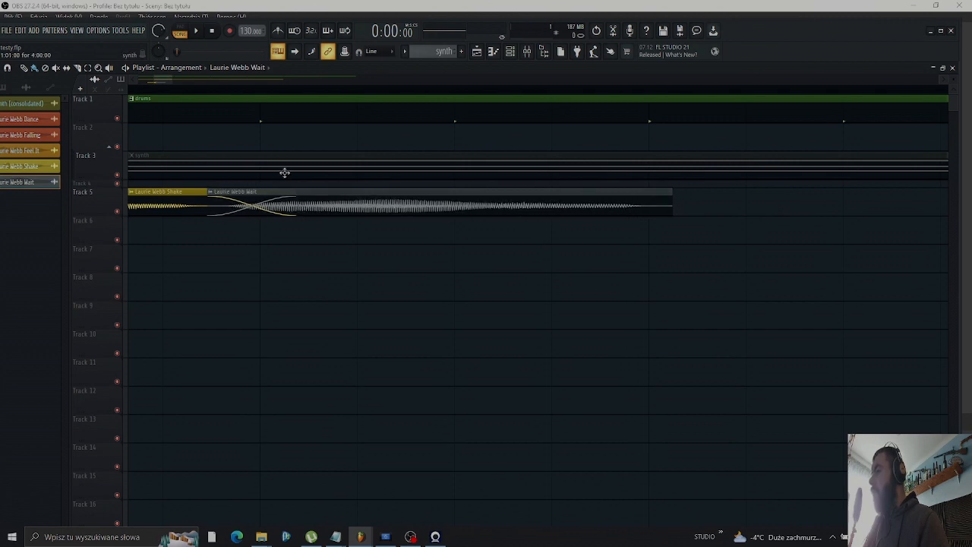
{"action": "left_click", "coordinate": [195, 97]}
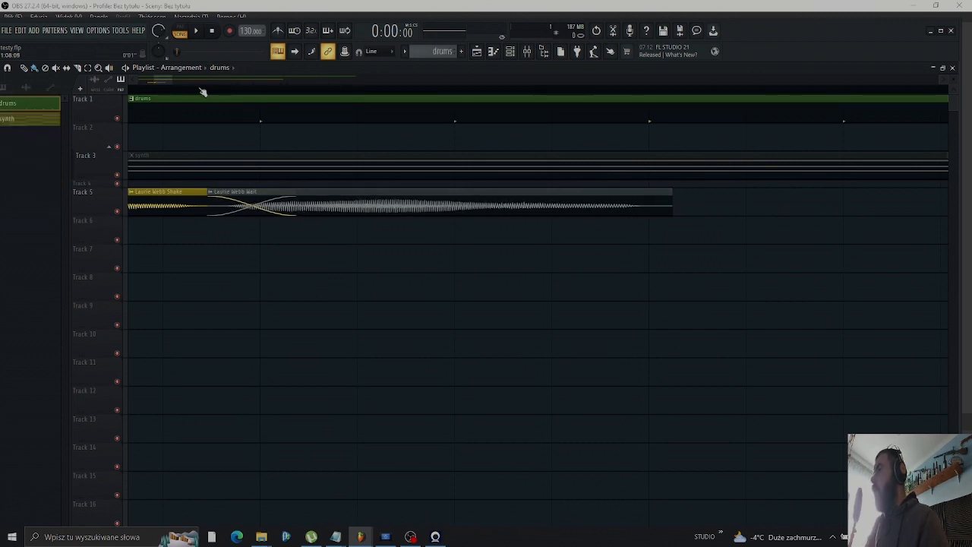
{"action": "scroll", "coordinate": [202, 79], "scroll_direction": "right", "scroll_amount": 2}
{"action": "left_click", "coordinate": [203, 91]}
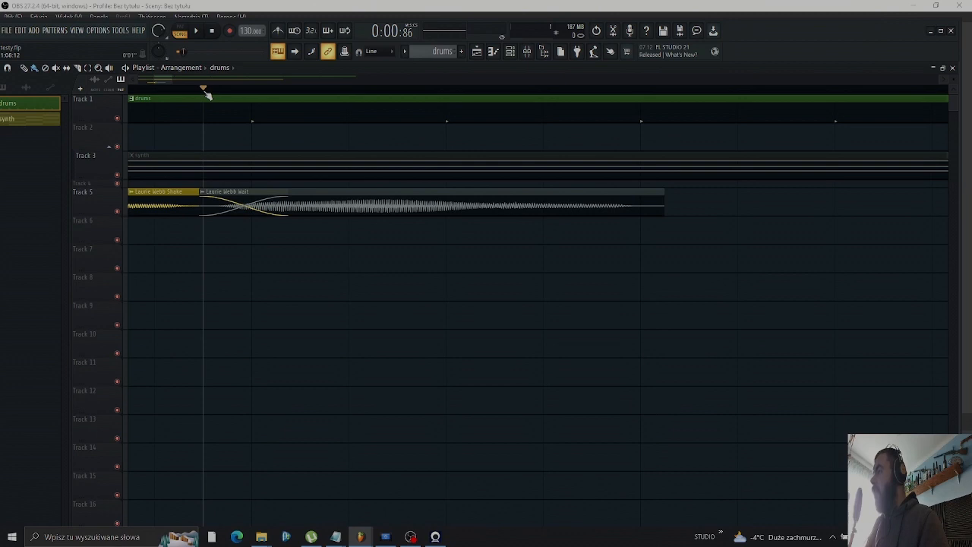
{"action": "key", "text": "space"}
{"action": "key", "text": "space"}
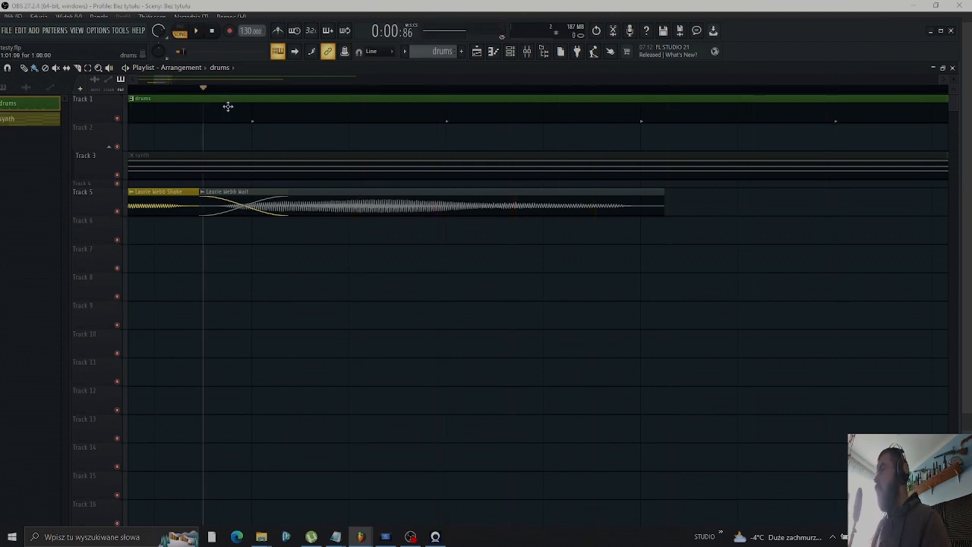
{"action": "scroll", "coordinate": [287, 155], "scroll_direction": "down", "scroll_amount": 5}
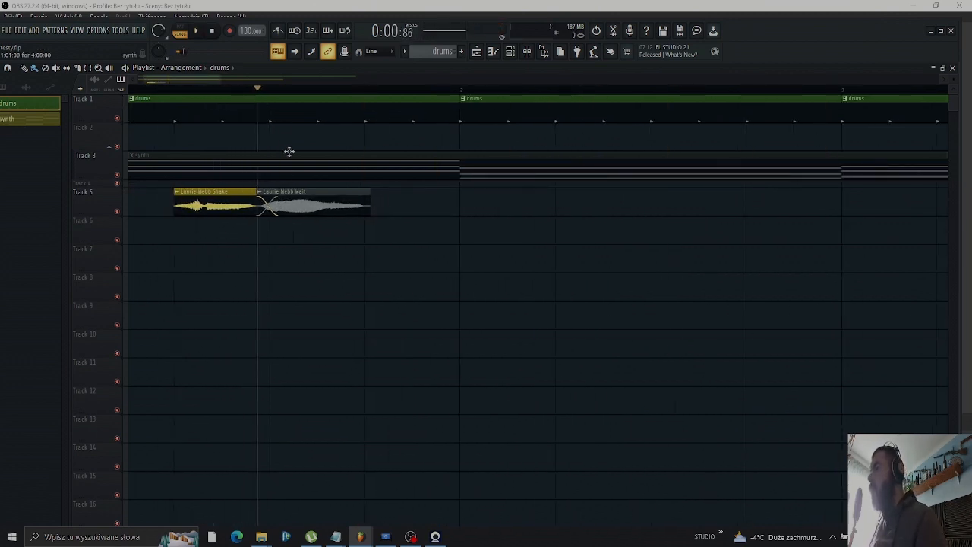
Move the Wait clip further over the Shake clip, solo Track 5 and play the crossfade from the start of the Shake clip
{"action": "left_click_drag", "start_coordinate": [331, 199], "coordinate": [305, 194]}
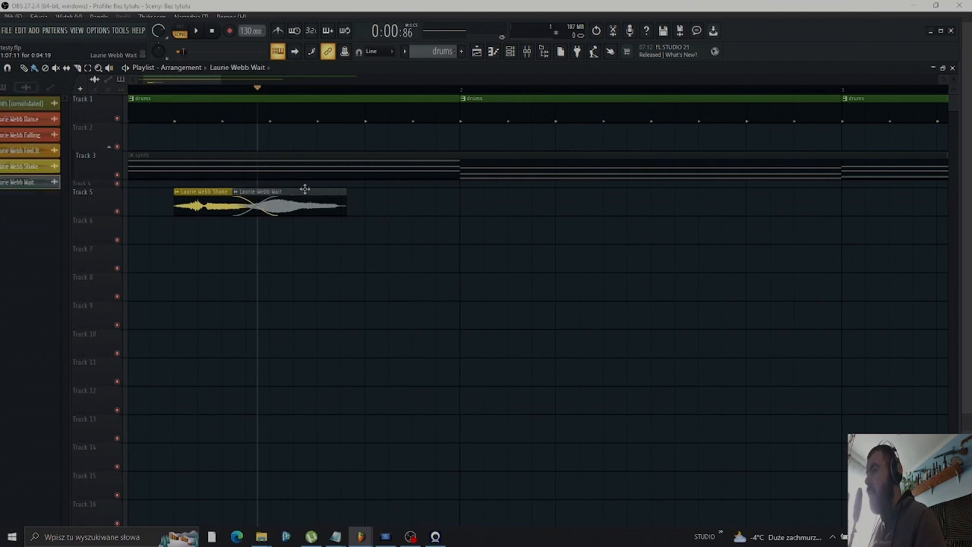
{"action": "left_click_drag", "start_coordinate": [169, 84], "coordinate": [167, 83]}
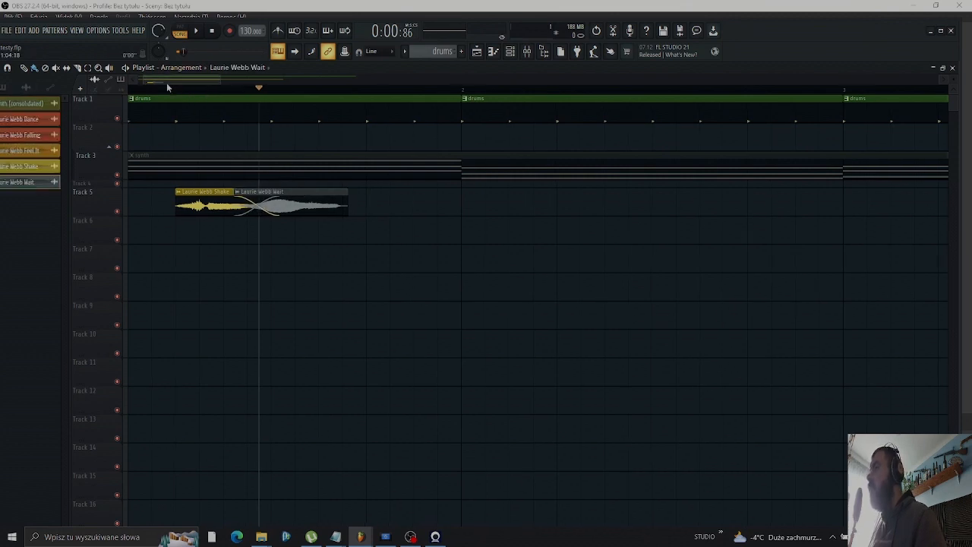
{"action": "left_click", "coordinate": [169, 87]}
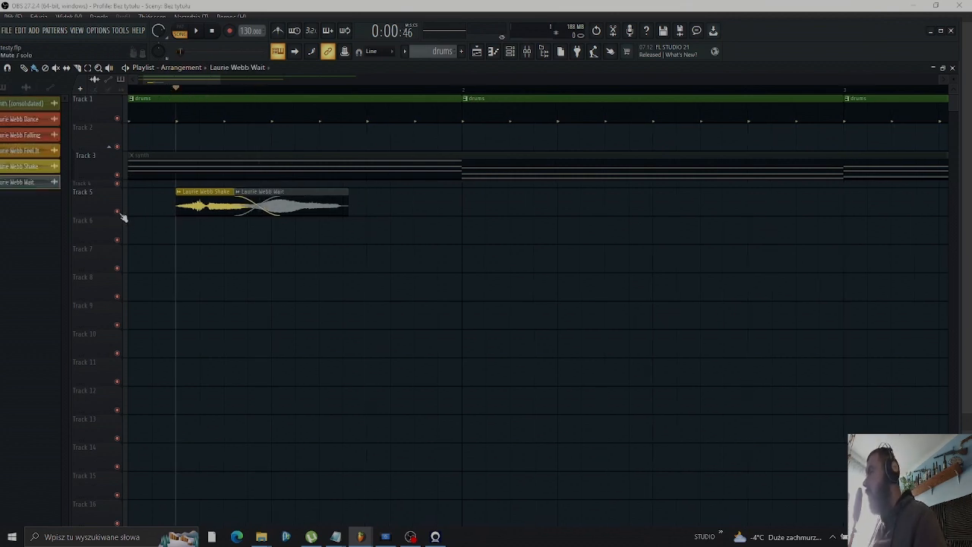
{"action": "right_click", "coordinate": [118, 213]}
{"action": "key", "text": "space"}
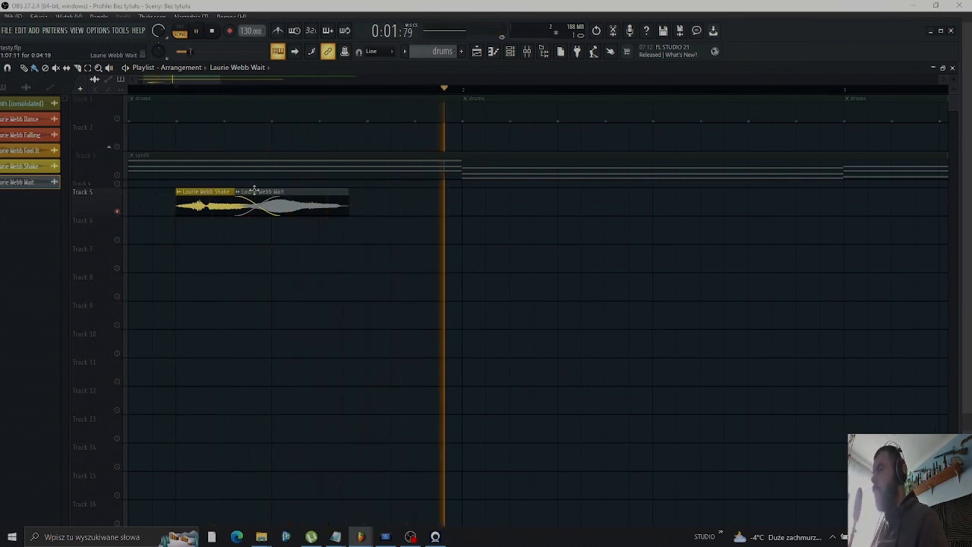
{"action": "key", "text": "space"}
Move the Wait clip away from the Shake clip to leave a gap between them on Track 5
{"action": "left_click_drag", "start_coordinate": [255, 190], "coordinate": [372, 192]}
{"action": "scroll", "coordinate": [191, 311], "scroll_direction": "up", "scroll_amount": 3}
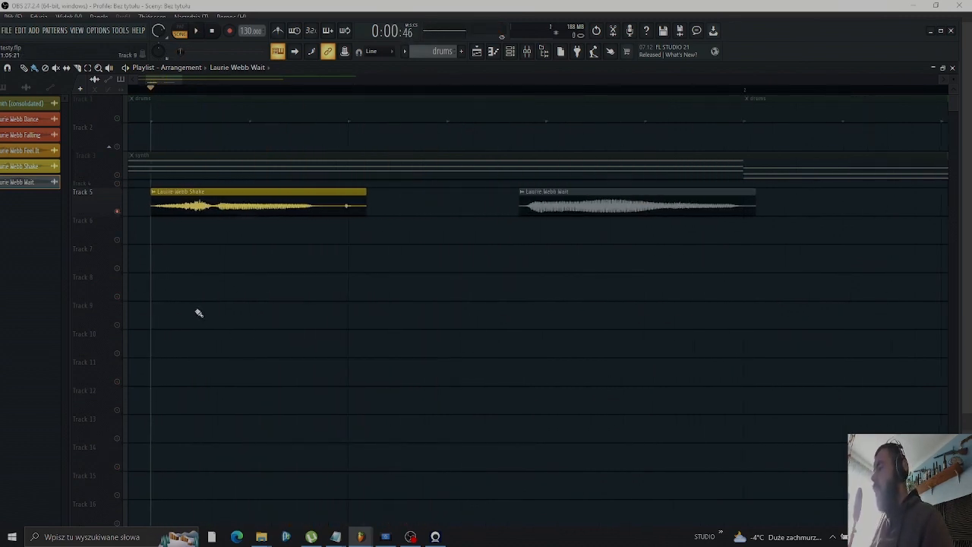
{"action": "scroll", "coordinate": [228, 309], "scroll_direction": "down", "scroll_amount": 3}
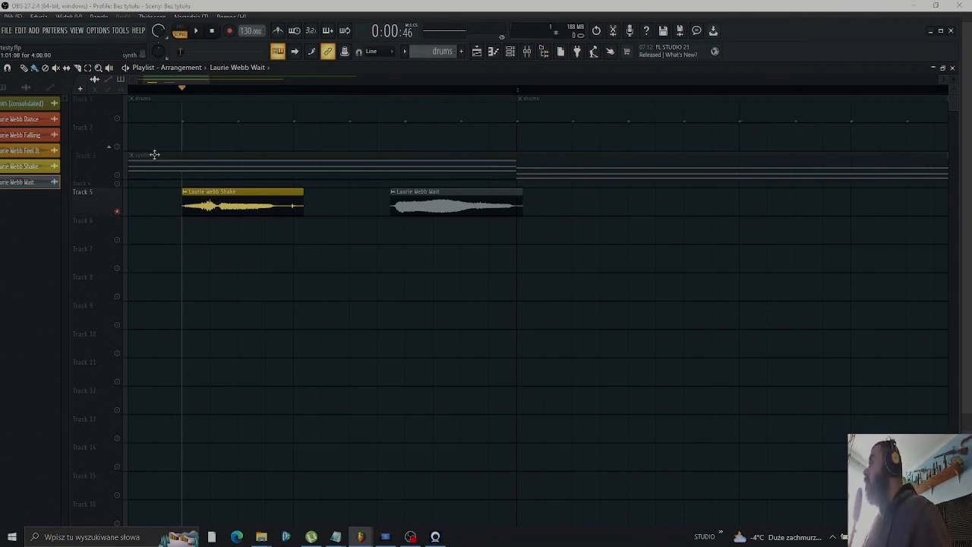
Enable the fade editing controls, give the Shake clip a fade-in of about 0.183 s and a fade-out, and play it with the controls hidden
{"action": "left_click", "coordinate": [95, 90]}
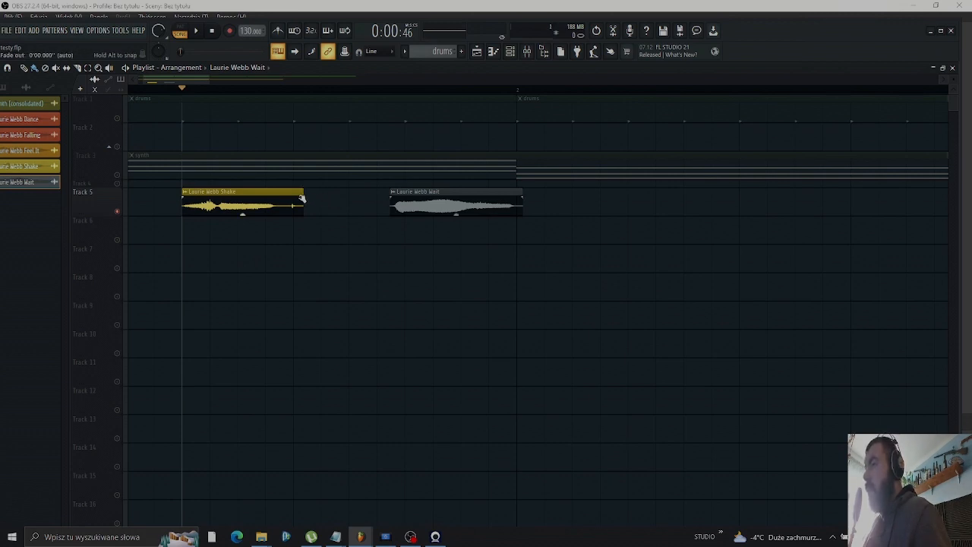
{"action": "left_click_drag", "start_coordinate": [301, 198], "coordinate": [230, 198]}
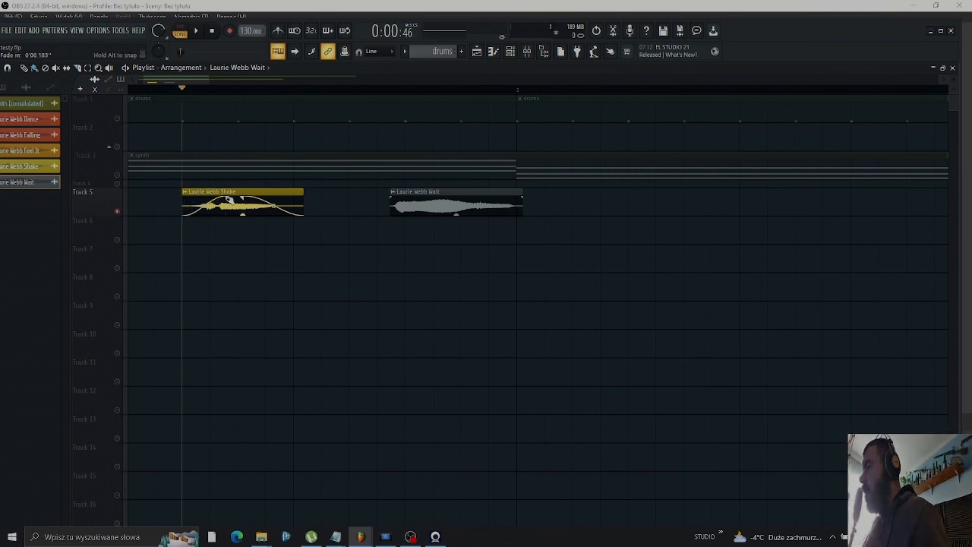
{"action": "key", "text": "space"}
{"action": "key", "text": "space"}
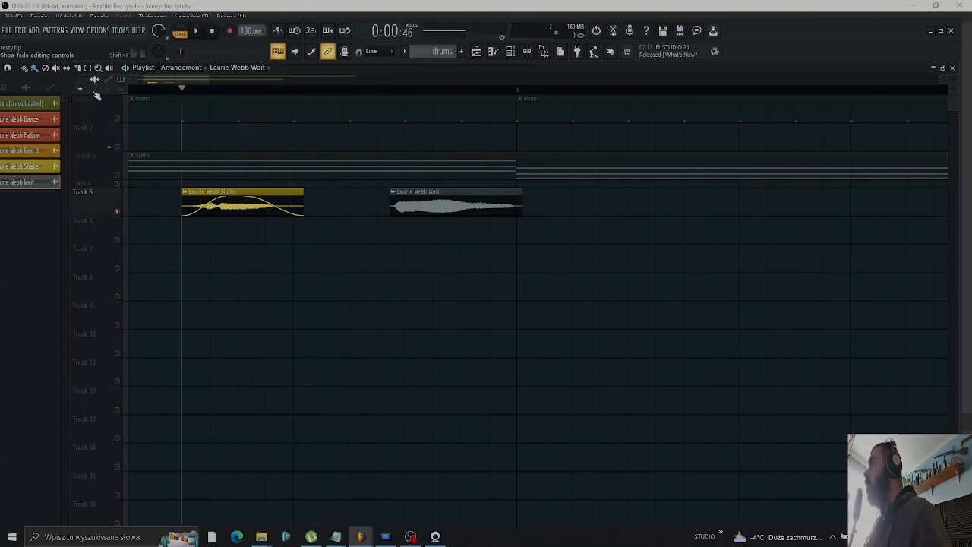
{"action": "left_click", "coordinate": [246, 198]}
{"action": "mouse_move", "coordinate": [246, 198]}
{"action": "left_mouse_down"}
{"action": "mouse_move", "coordinate": [301, 198]}
{"action": "mouse_move", "coordinate": [245, 200]}
{"action": "left_mouse_up"}
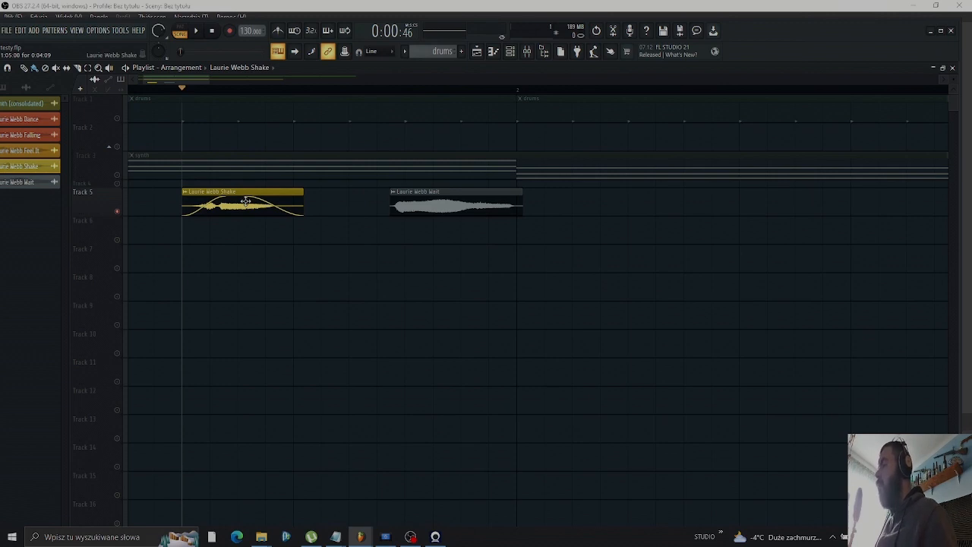
Show the fade editing controls and remove both the fade-in and the fade-out from the Shake clip
{"action": "left_click", "coordinate": [99, 96]}
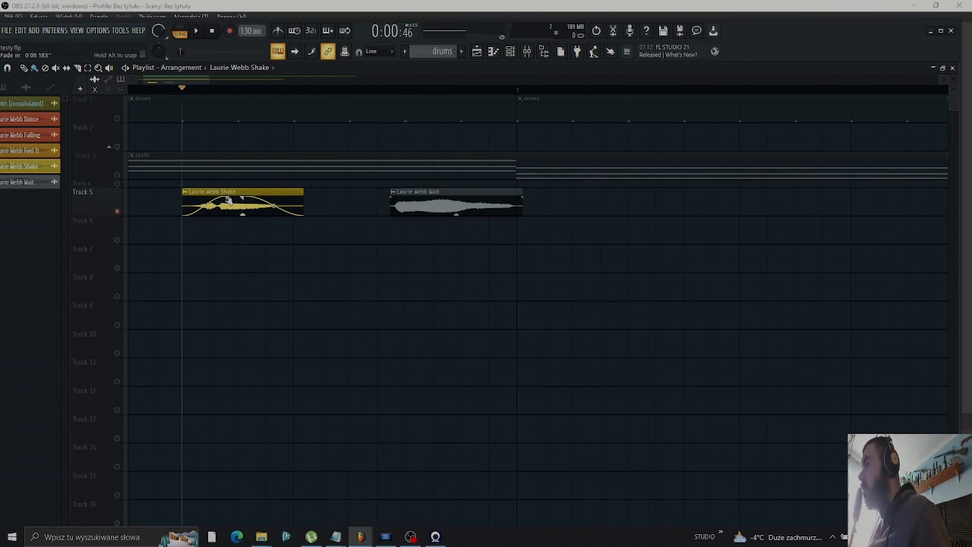
{"action": "left_click_drag", "start_coordinate": [228, 201], "coordinate": [163, 191]}
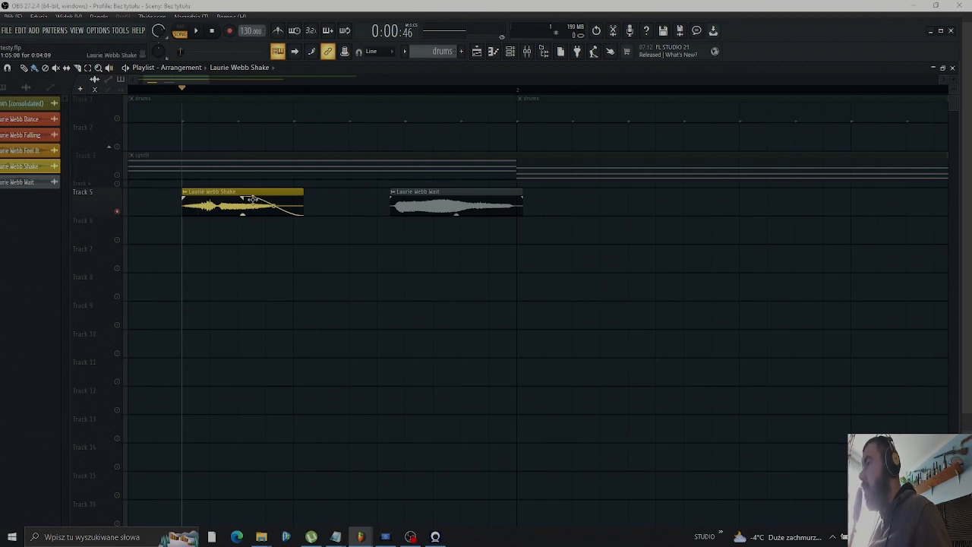
{"action": "left_click_drag", "start_coordinate": [253, 199], "coordinate": [329, 208]}
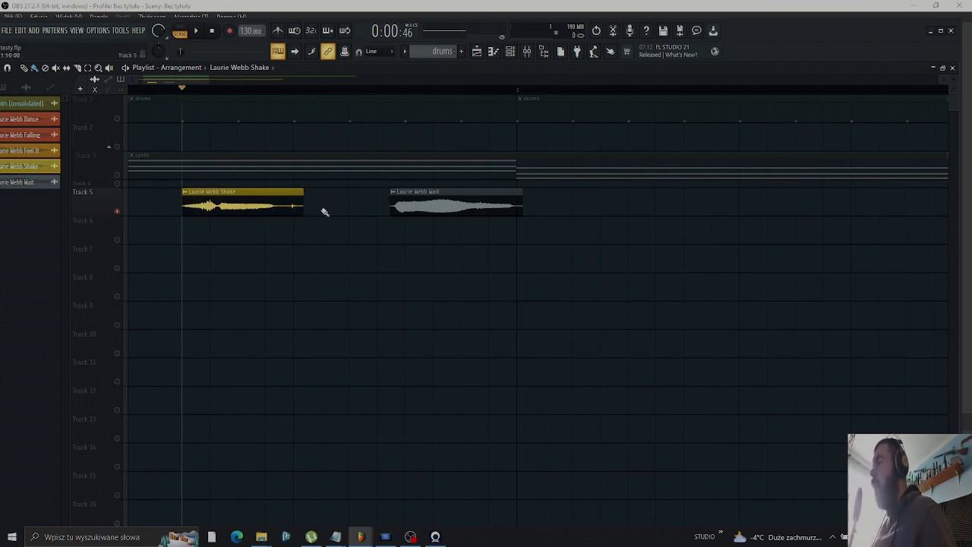
Lower the gain of the Shake clip and the Wait clip directly on Track 5
{"action": "mouse_move", "coordinate": [243, 215]}
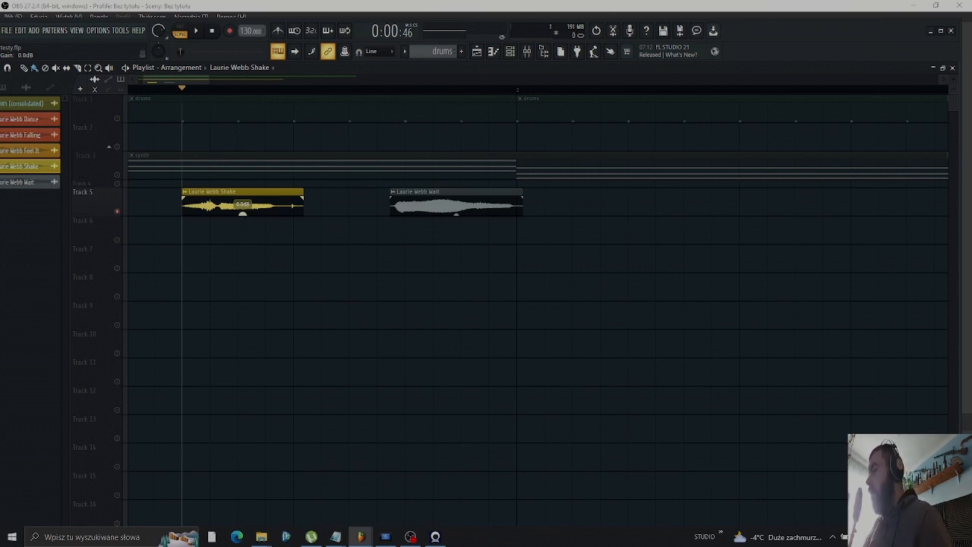
{"action": "mouse_move", "coordinate": [242, 213]}
{"action": "left_mouse_down"}
{"action": "mouse_move", "coordinate": [242, 234]}
{"action": "mouse_move", "coordinate": [242, 198]}
{"action": "mouse_move", "coordinate": [242, 237]}
{"action": "mouse_move", "coordinate": [242, 214]}
{"action": "mouse_move", "coordinate": [242, 227]}
{"action": "mouse_move", "coordinate": [249, 217]}
{"action": "left_mouse_up"}
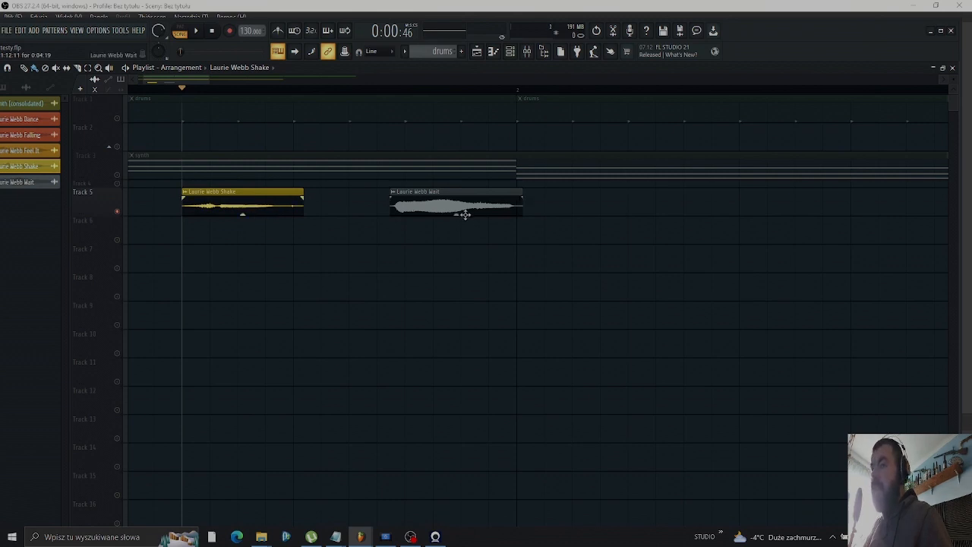
{"action": "left_click_drag", "start_coordinate": [455, 213], "coordinate": [455, 215]}
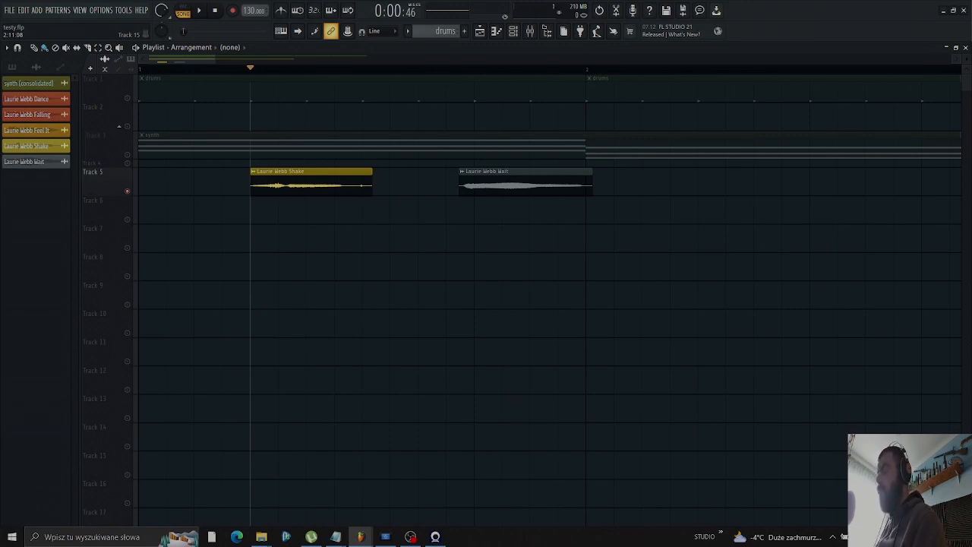
Open the browser and preview several vocal samples from the Vocals pack, including Kick and Infectious
{"action": "key", "text": "alt+F8"}
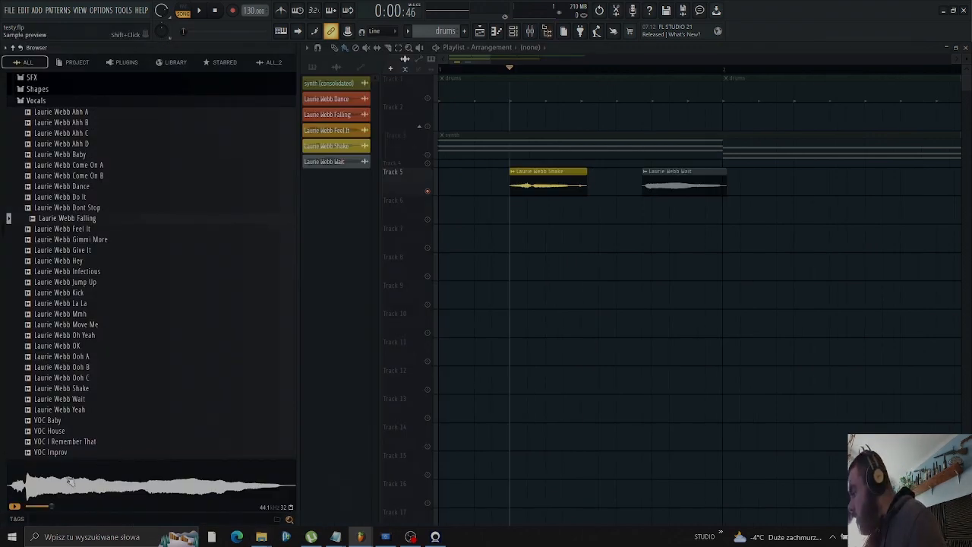
{"action": "left_click", "coordinate": [90, 295]}
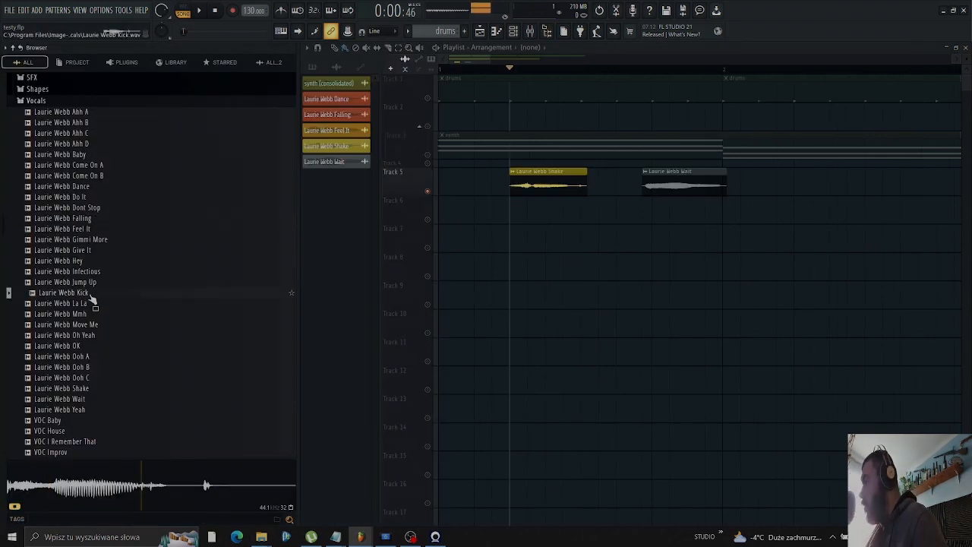
{"action": "left_click", "coordinate": [85, 325]}
{"action": "left_click", "coordinate": [90, 272]}
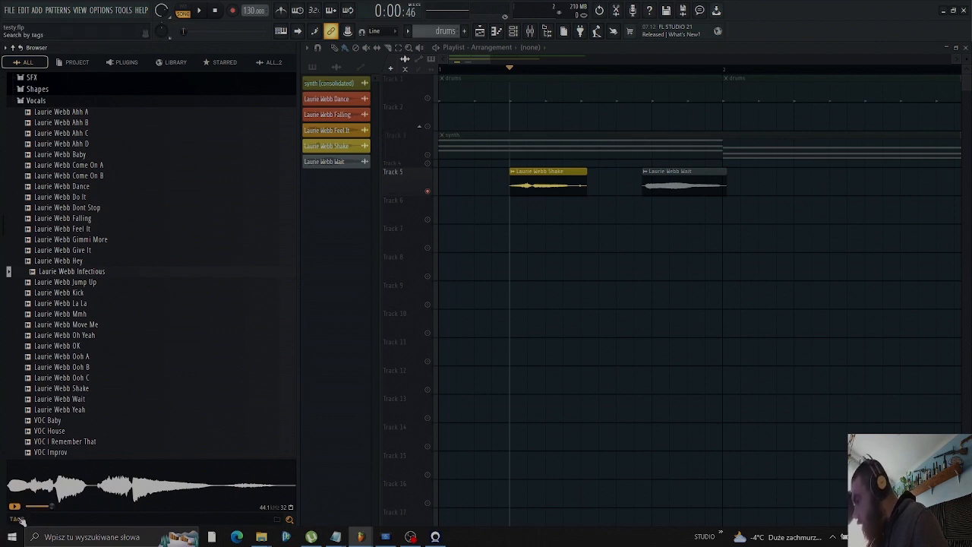
Filter the browser by the plugin, vst and vst3 tags, clear the filters and delete the vst3 tag
{"action": "mouse_move", "coordinate": [21, 520]}
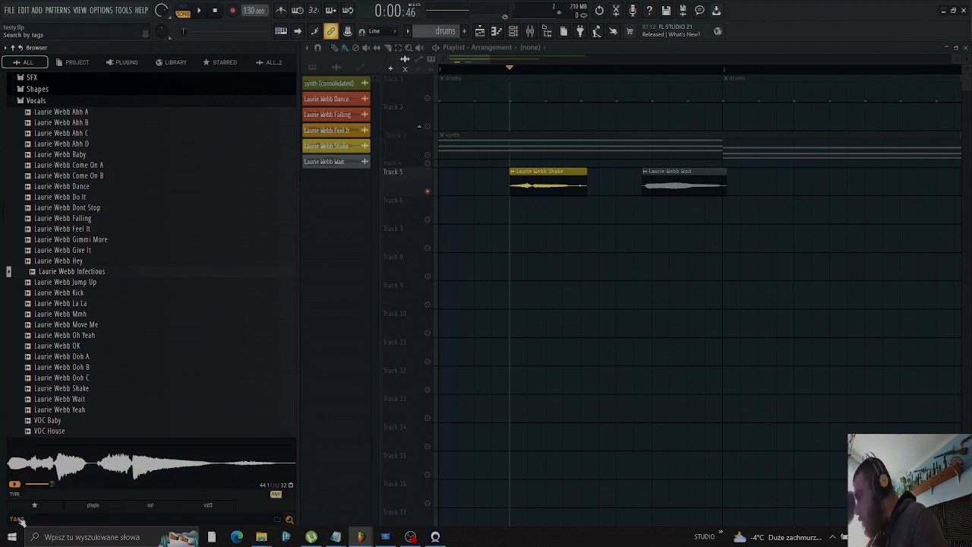
{"action": "left_click", "coordinate": [92, 505]}
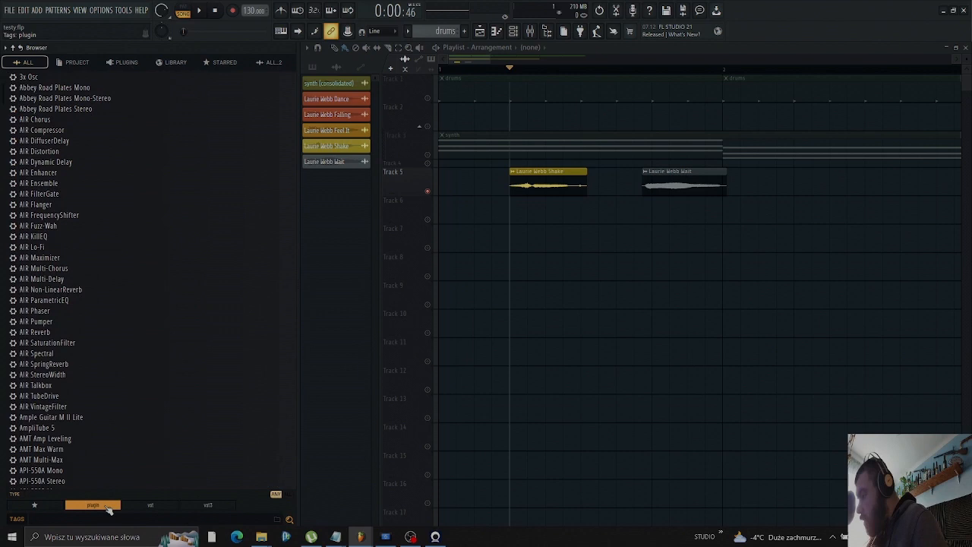
{"action": "left_click", "coordinate": [149, 505]}
{"action": "left_click", "coordinate": [206, 505]}
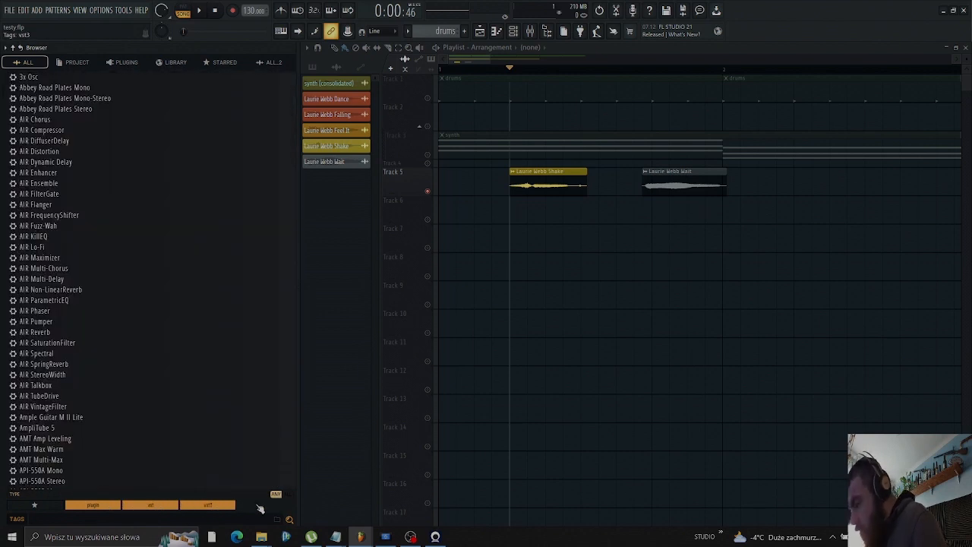
{"action": "left_click", "coordinate": [258, 507]}
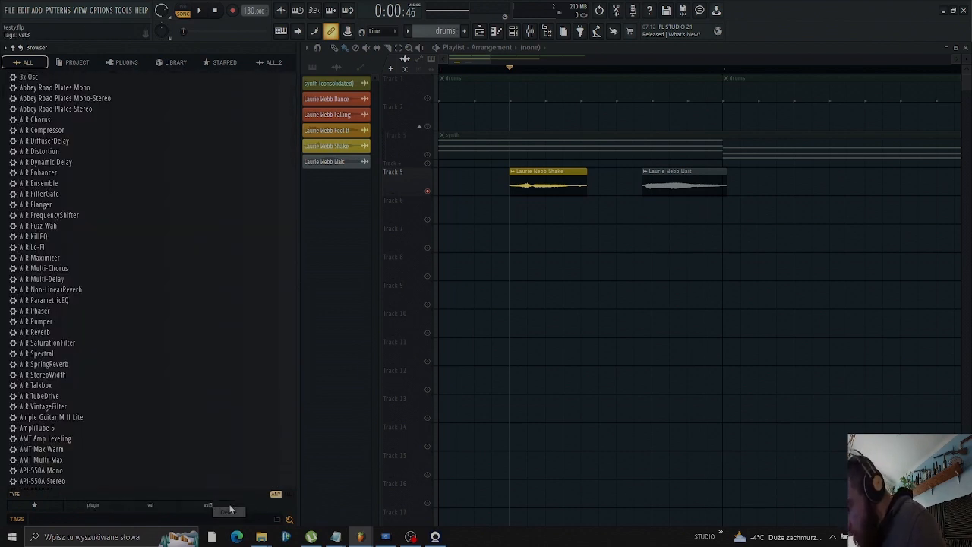
{"action": "left_click", "coordinate": [229, 518]}
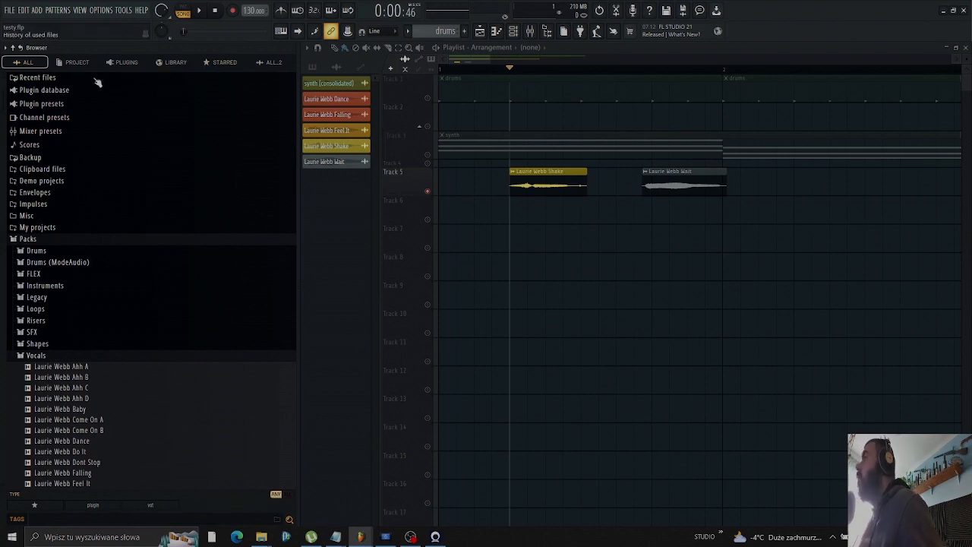
Browse the Samples category of the online library and check the sample preview of the Asher Postman drum pack
{"action": "left_click", "coordinate": [172, 66]}
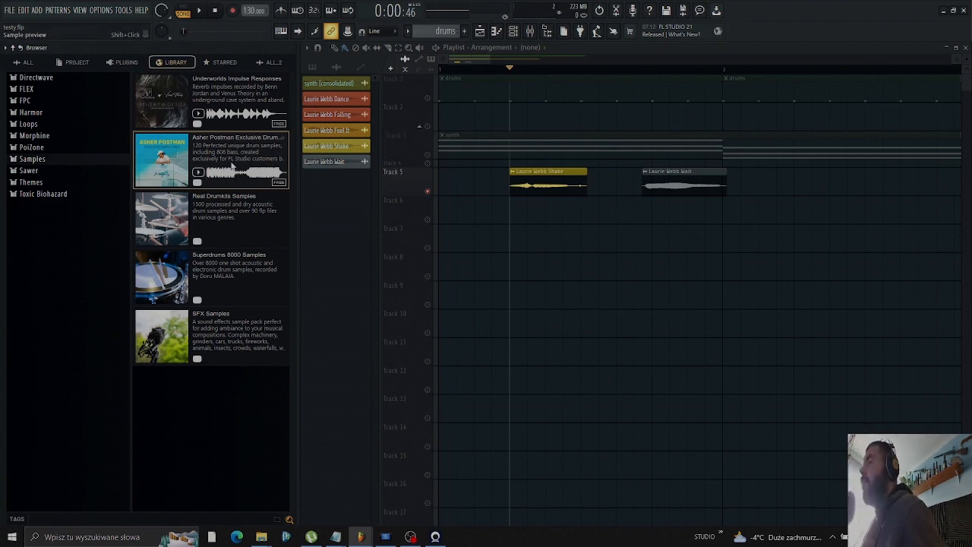
{"action": "right_click", "coordinate": [232, 160]}
Check the view layout options of the ALL browser tab and set the ALL_2 tab's view layout to Samples
{"action": "left_click", "coordinate": [44, 63]}
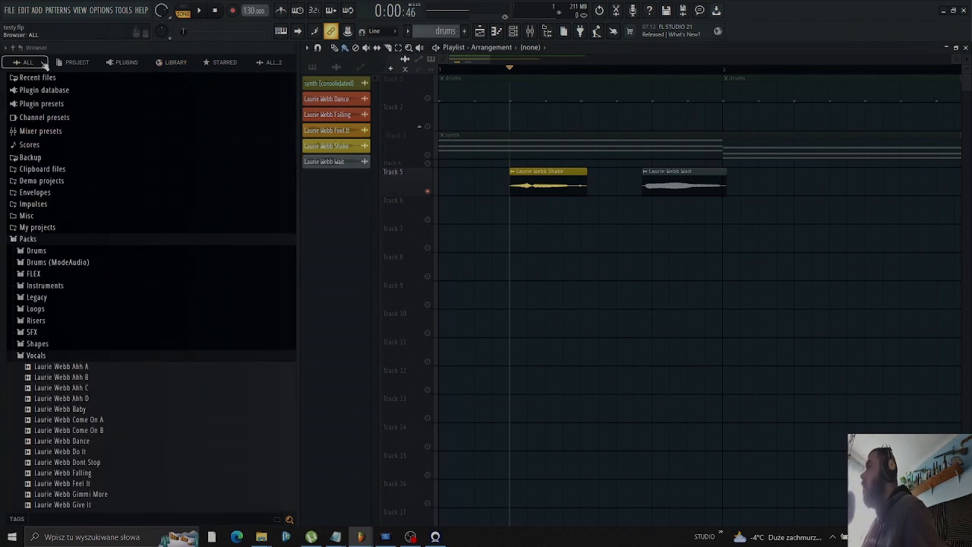
{"action": "right_click", "coordinate": [41, 63]}
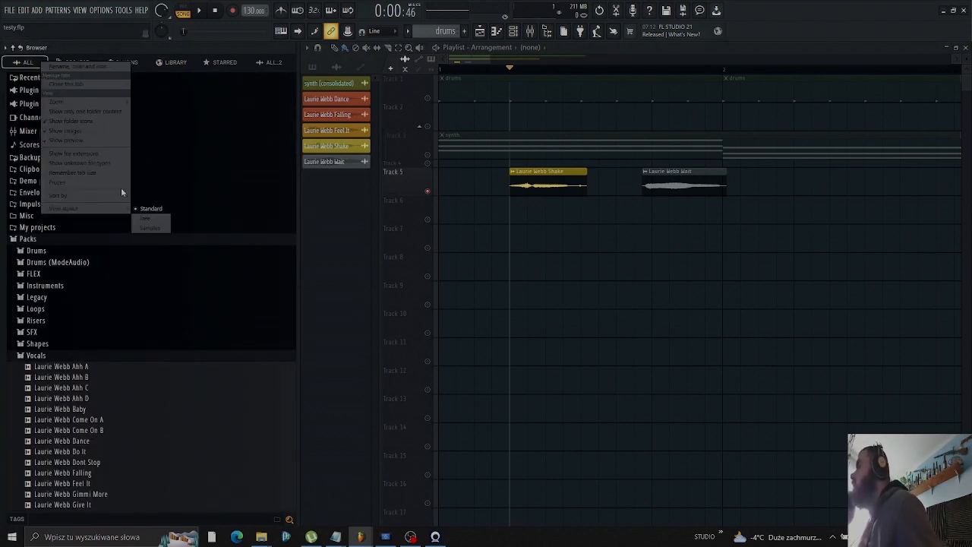
{"action": "left_click", "coordinate": [271, 63]}
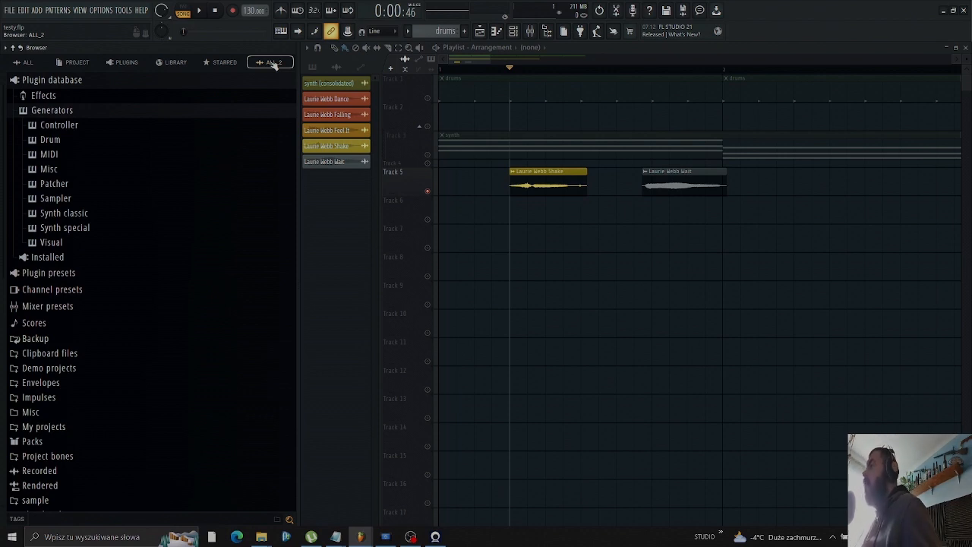
{"action": "right_click", "coordinate": [275, 66]}
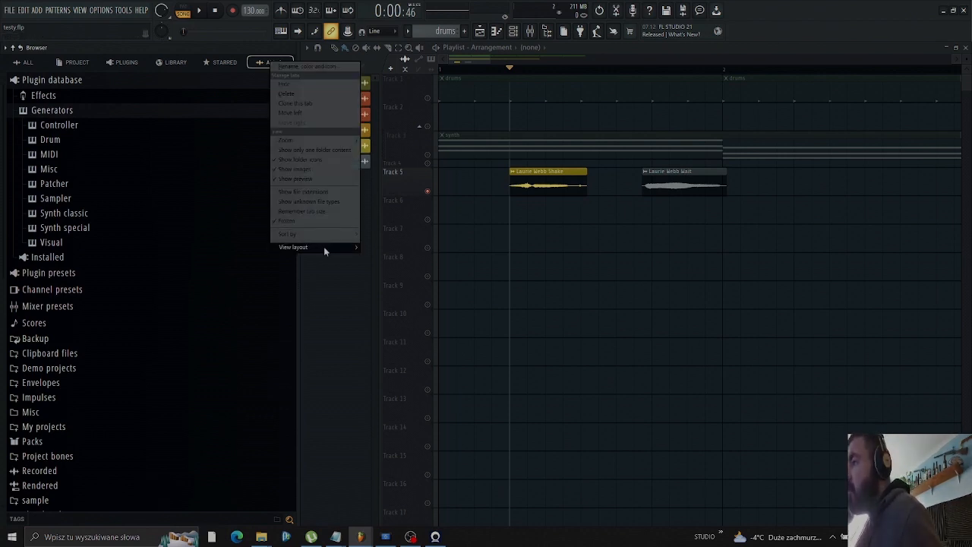
{"action": "mouse_move", "coordinate": [324, 251]}
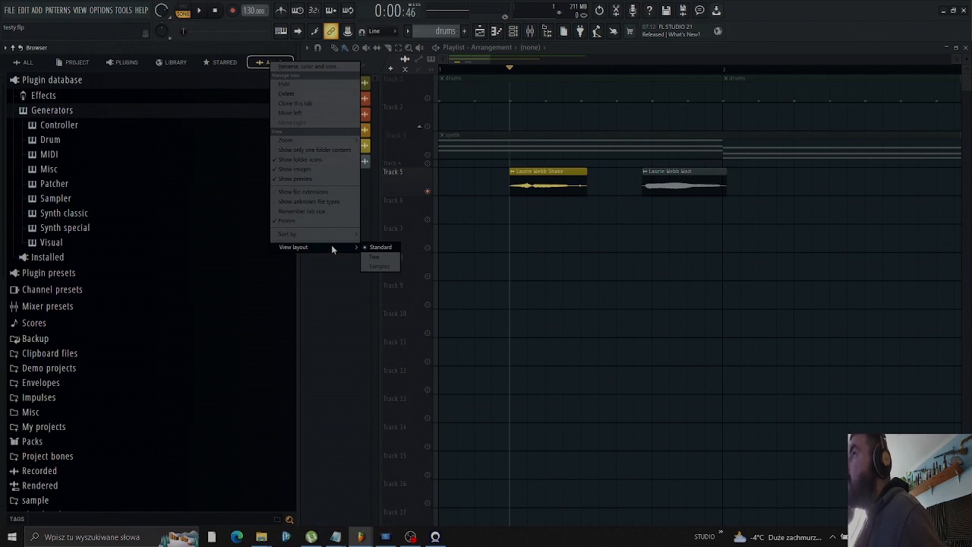
{"action": "left_click", "coordinate": [377, 265]}
Browse the folders of the ALL_2 tab and open the Kicks folder of the Drums pack
{"action": "scroll", "coordinate": [84, 293], "scroll_direction": "down", "scroll_amount": 3}
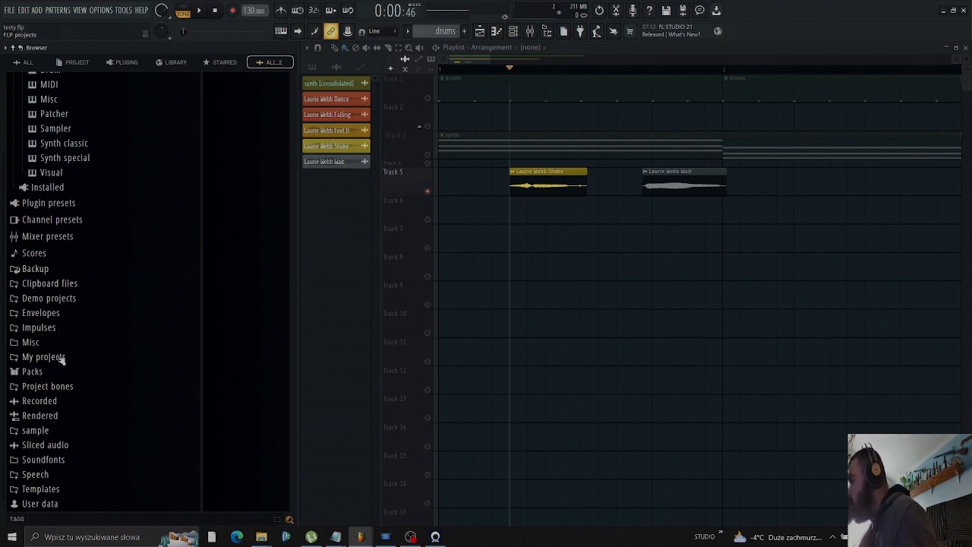
{"action": "left_click", "coordinate": [38, 371]}
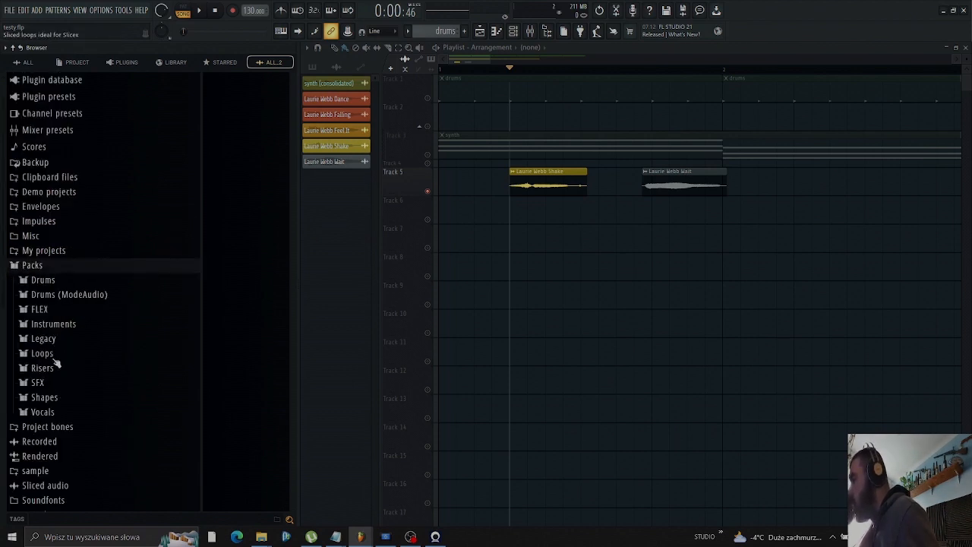
{"action": "left_click", "coordinate": [53, 367]}
{"action": "left_click", "coordinate": [197, 163]}
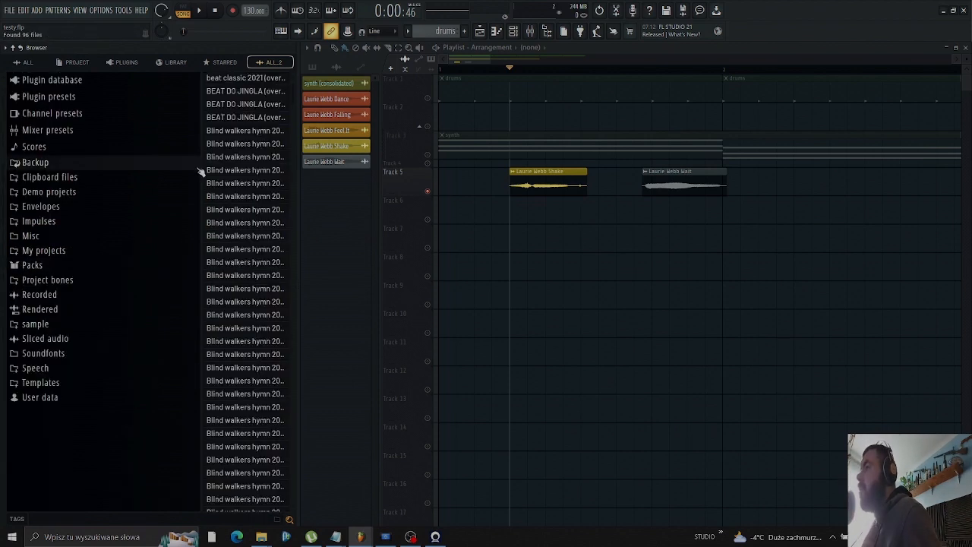
{"action": "left_click", "coordinate": [32, 265]}
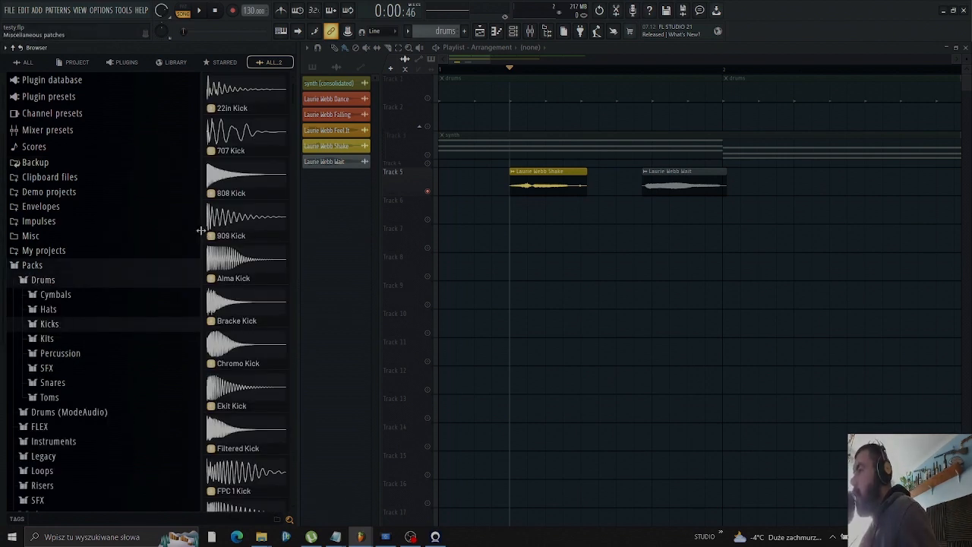
Widen the browser's waveform pane and preview the 707, 909, Alma and Bracke kicks
{"action": "left_click_drag", "start_coordinate": [201, 231], "coordinate": [134, 228]}
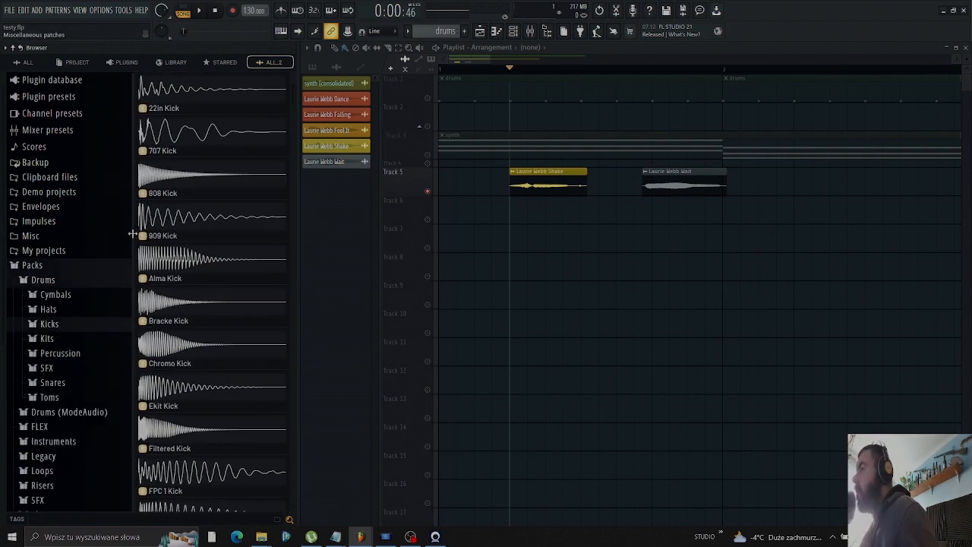
{"action": "left_click", "coordinate": [201, 119]}
{"action": "left_click", "coordinate": [196, 228]}
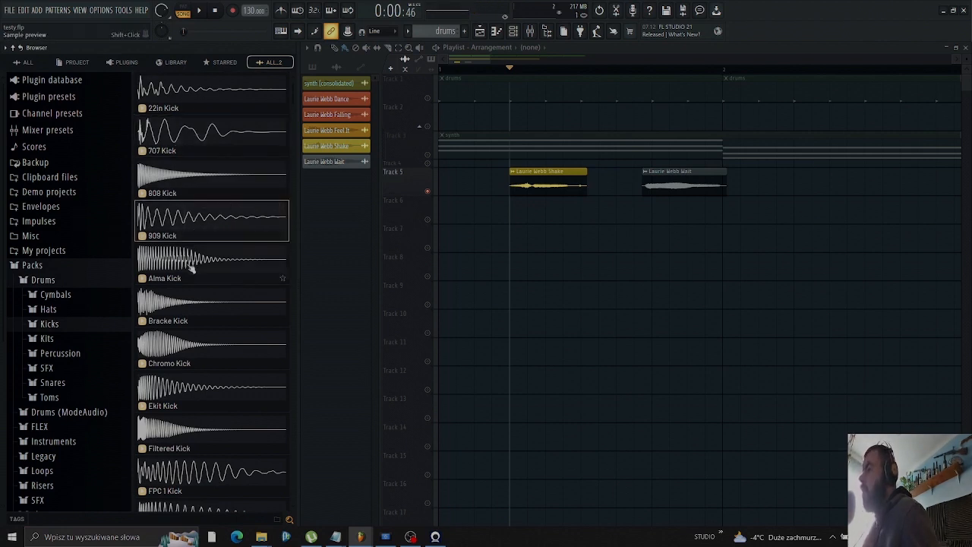
{"action": "left_click", "coordinate": [194, 262]}
{"action": "left_click", "coordinate": [226, 307]}
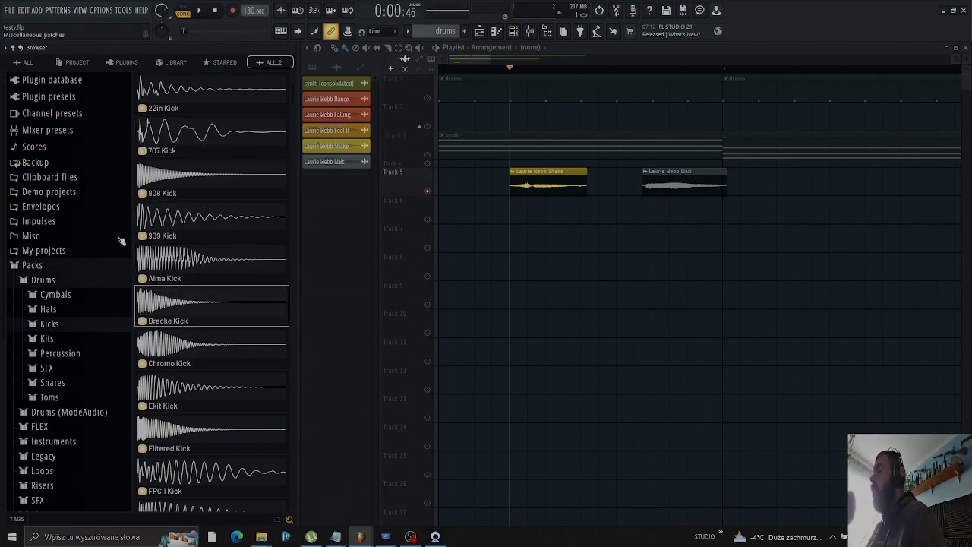
{"action": "left_click_drag", "start_coordinate": [132, 236], "coordinate": [136, 236]}
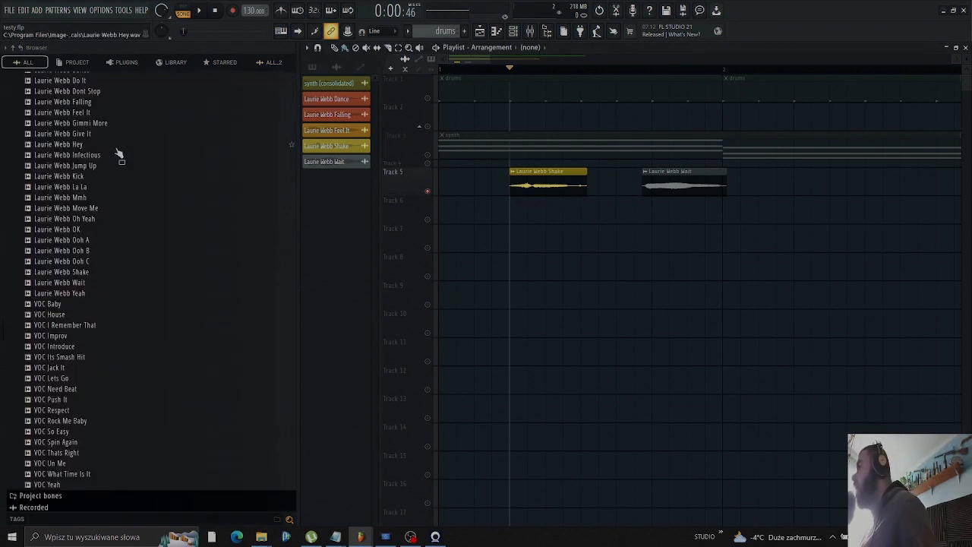
Select the vocal samples from Infectious to Ooh B in the ALL tab and place them on separate tracks starting at Track 6
{"action": "left_click_drag", "start_coordinate": [72, 155], "coordinate": [86, 149]}
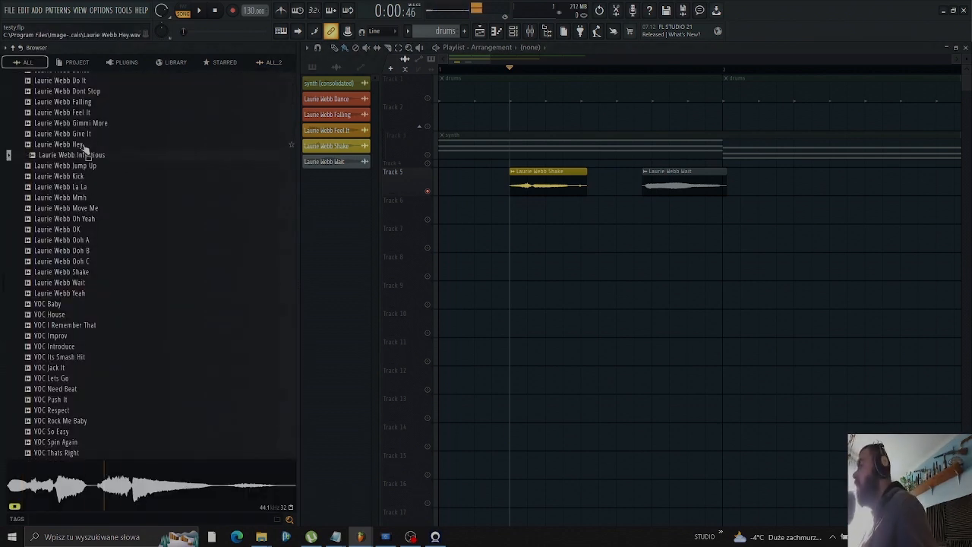
{"action": "left_click", "coordinate": [76, 250]}
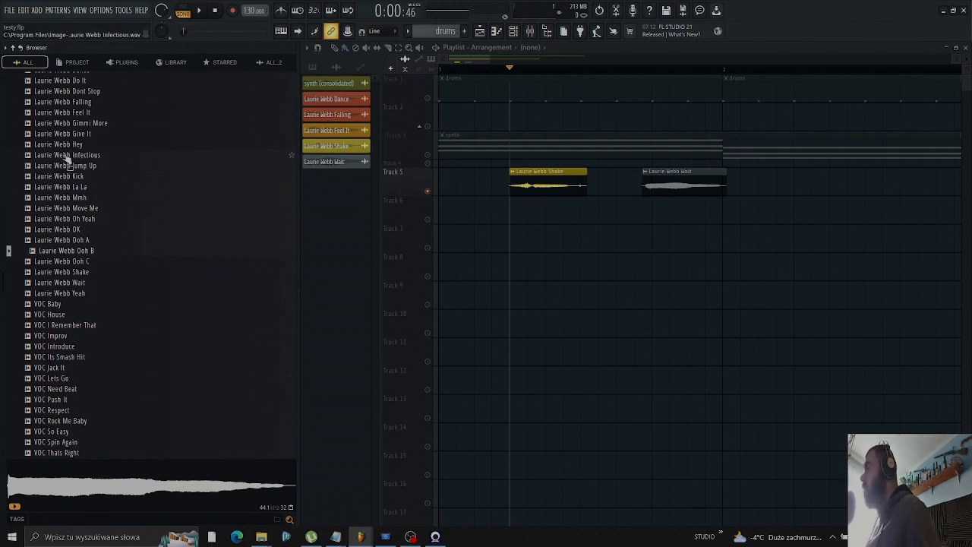
{"action": "left_click_drag", "start_coordinate": [67, 157], "coordinate": [492, 214]}
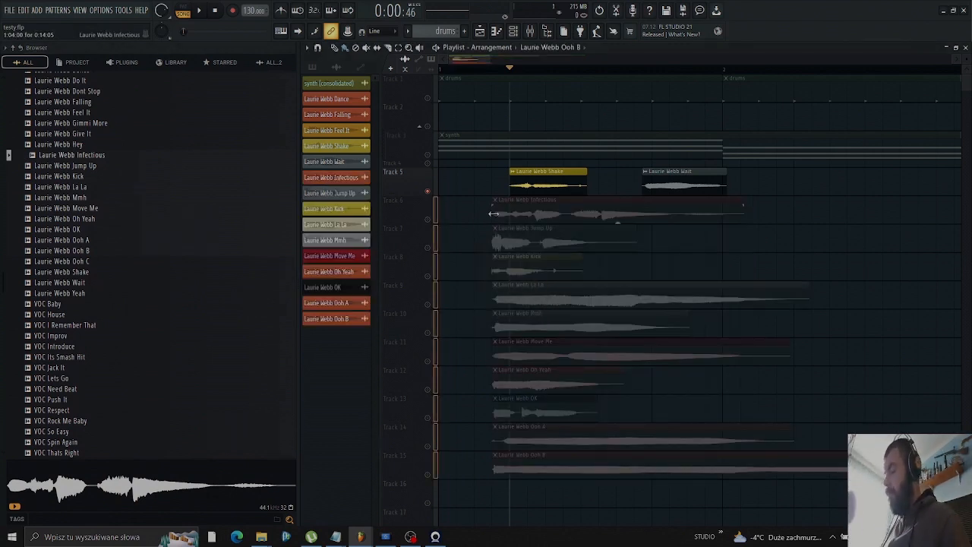
Undo the placement of all the vocal samples from Track 6 downwards
{"action": "key", "text": "ctrl+z"}
{"action": "key", "text": "ctrl+z"}
{"action": "key", "text": "ctrl+z"}
{"action": "key", "text": "ctrl+z"}
{"action": "key", "text": "ctrl+z"}
{"action": "key", "text": "ctrl+z"}
{"action": "key", "text": "ctrl+z"}
{"action": "key", "text": "ctrl+z"}
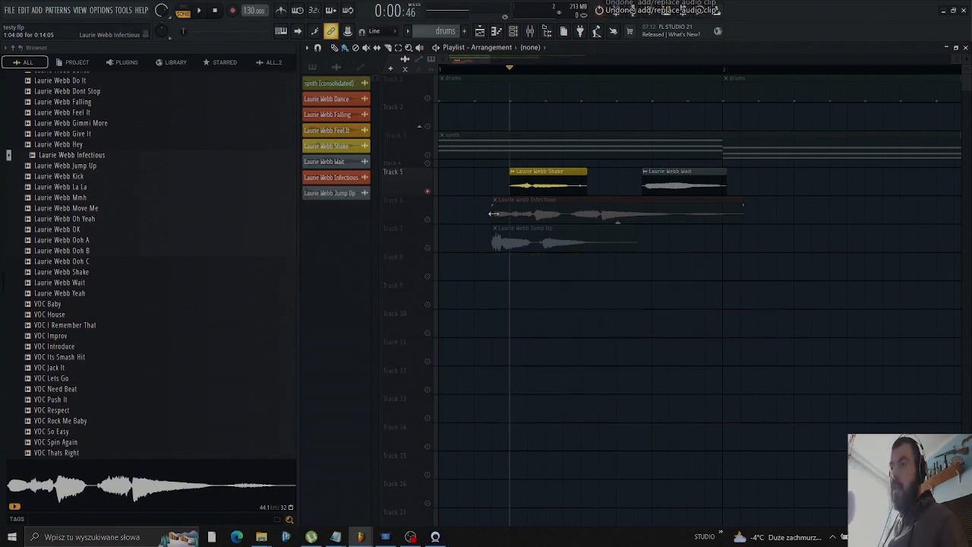
{"action": "key", "text": "ctrl+z"}
{"action": "key", "text": "ctrl+z"}
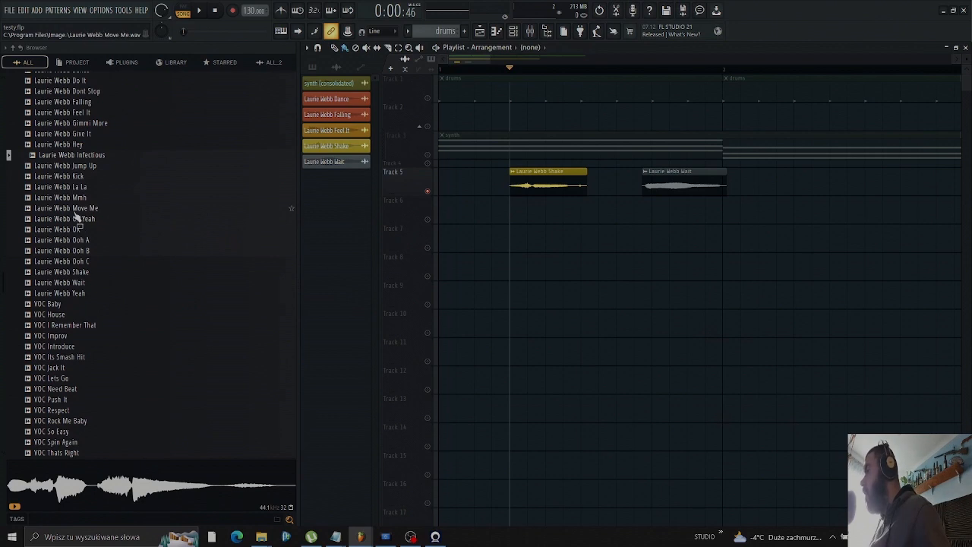
Place the vocal samples from Infectious to Move Me end to end on Track 7 and delete those clips again
{"action": "left_click_drag", "start_coordinate": [74, 212], "coordinate": [476, 230]}
{"action": "scroll", "coordinate": [483, 247], "scroll_direction": "down", "scroll_amount": 8}
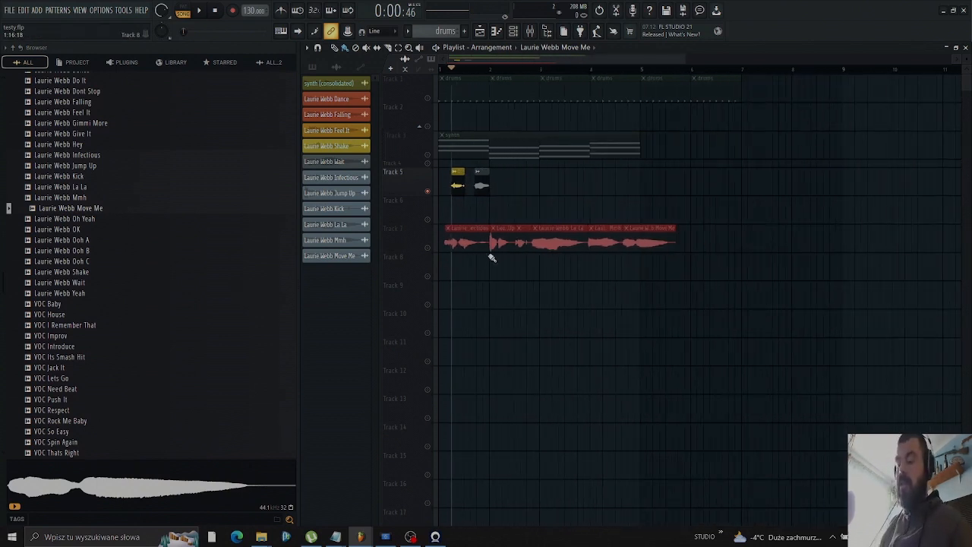
{"action": "key", "text": "Delete"}
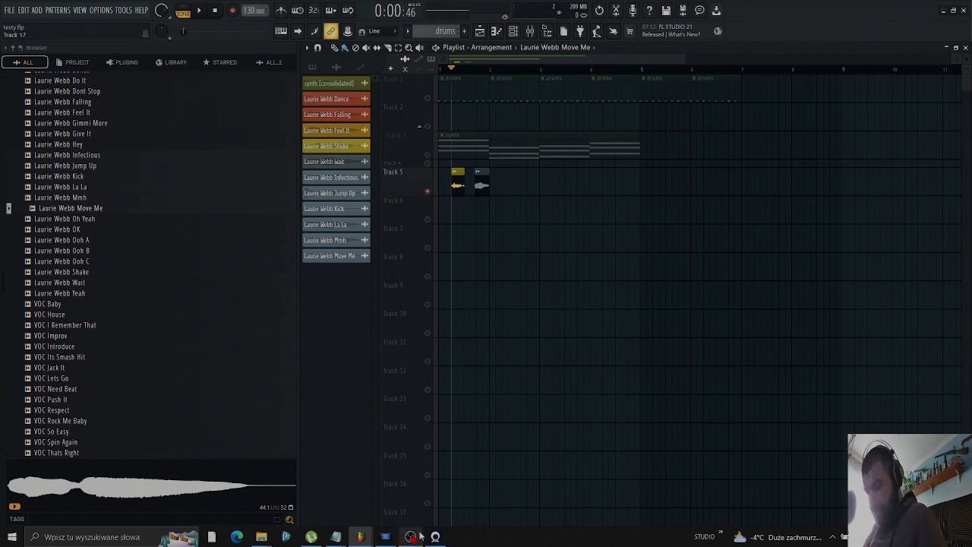
Open LuxeVerb on mixer Insert 2 and play the song to hear the reverb
{"action": "key", "text": "F9"}
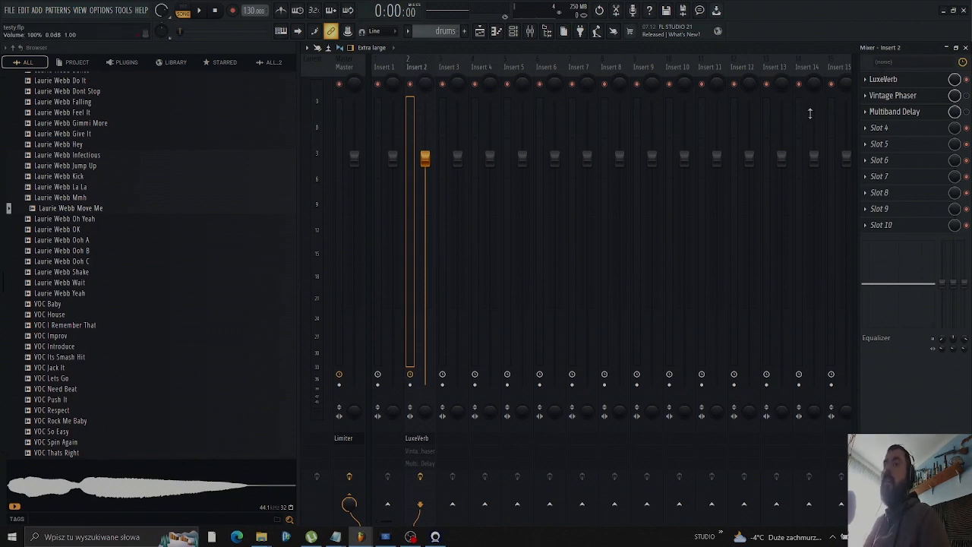
{"action": "left_click", "coordinate": [890, 80]}
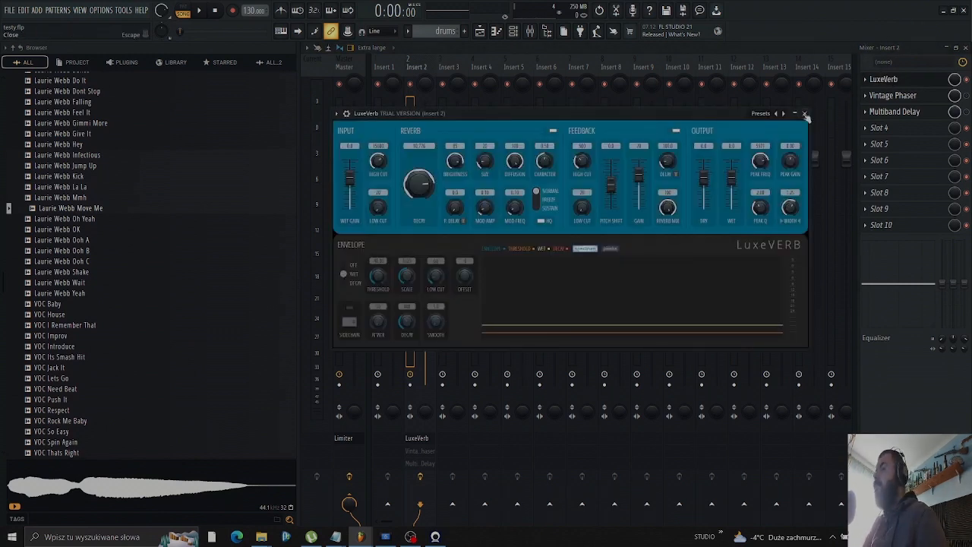
{"action": "key", "text": "space"}
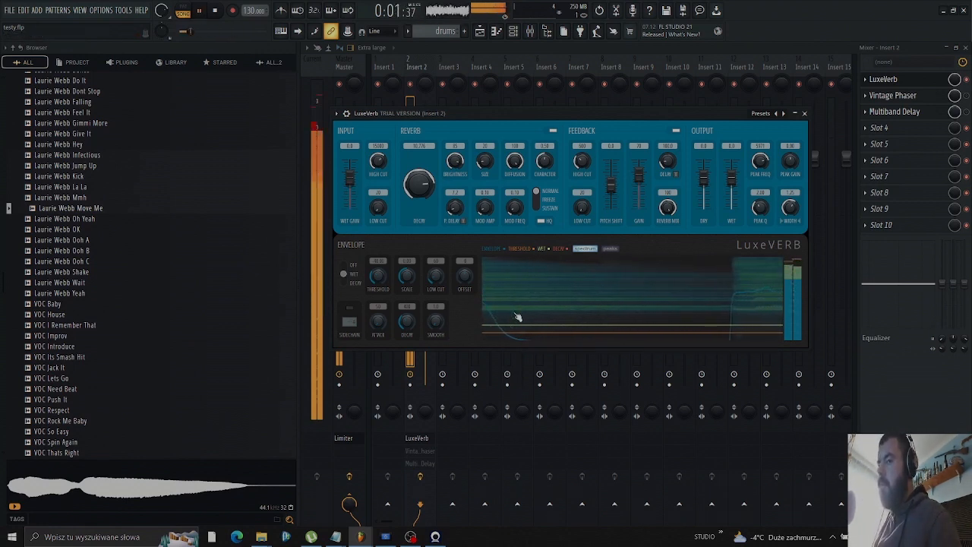
{"action": "key", "text": "space"}
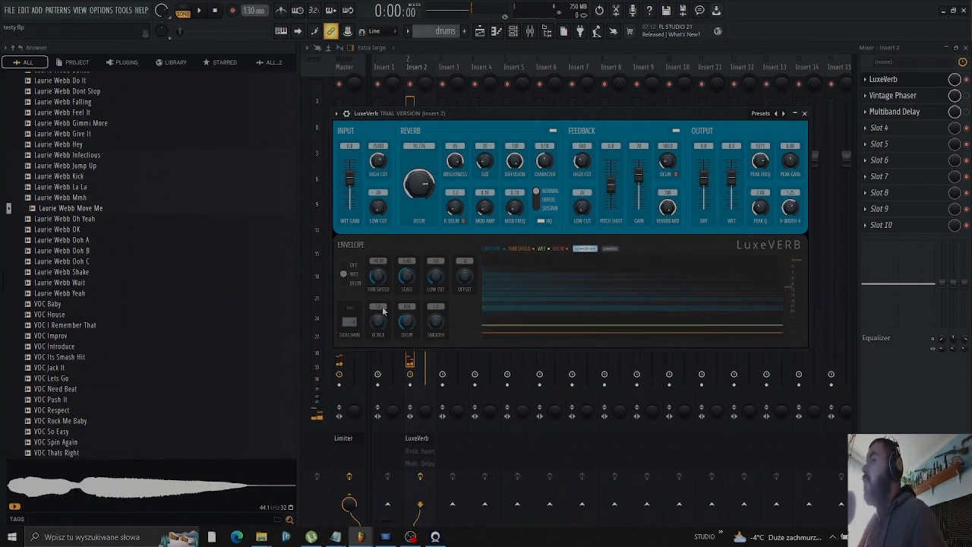
Hide the browser to widen the mixer and close the LuxeVerb window
{"action": "mouse_move", "coordinate": [443, 114]}
{"action": "left_mouse_down"}
{"action": "mouse_move", "coordinate": [410, 151]}
{"action": "mouse_move", "coordinate": [452, 118]}
{"action": "left_mouse_up"}
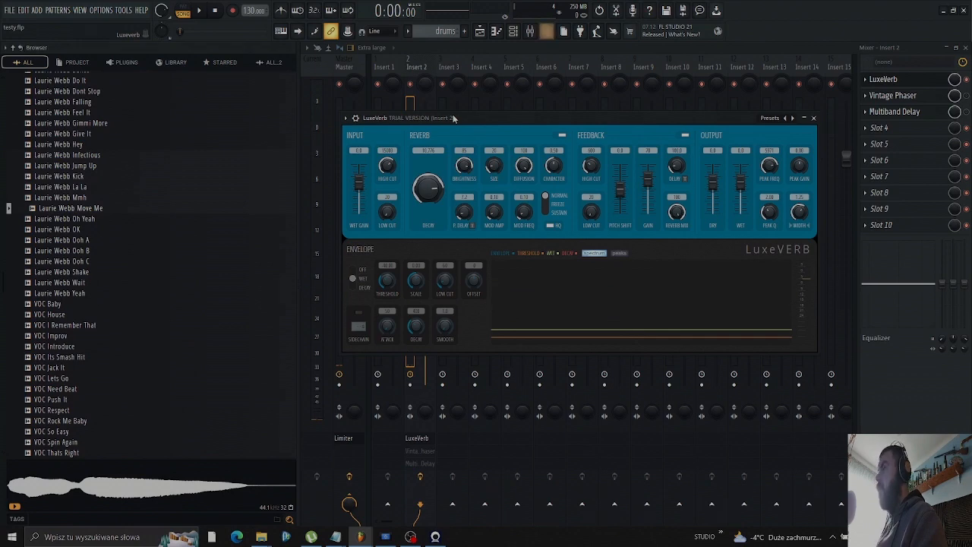
{"action": "key", "text": "alt+F8"}
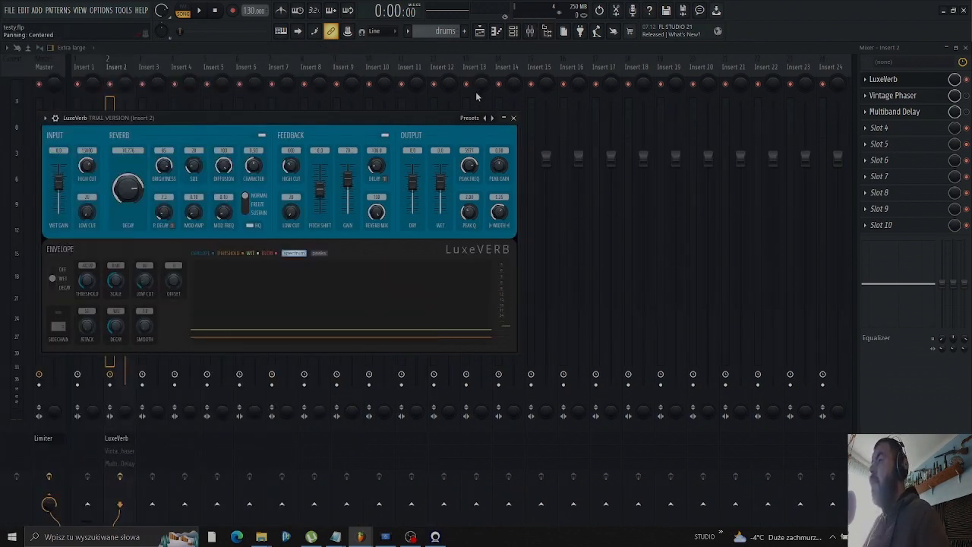
{"action": "left_click", "coordinate": [514, 119]}
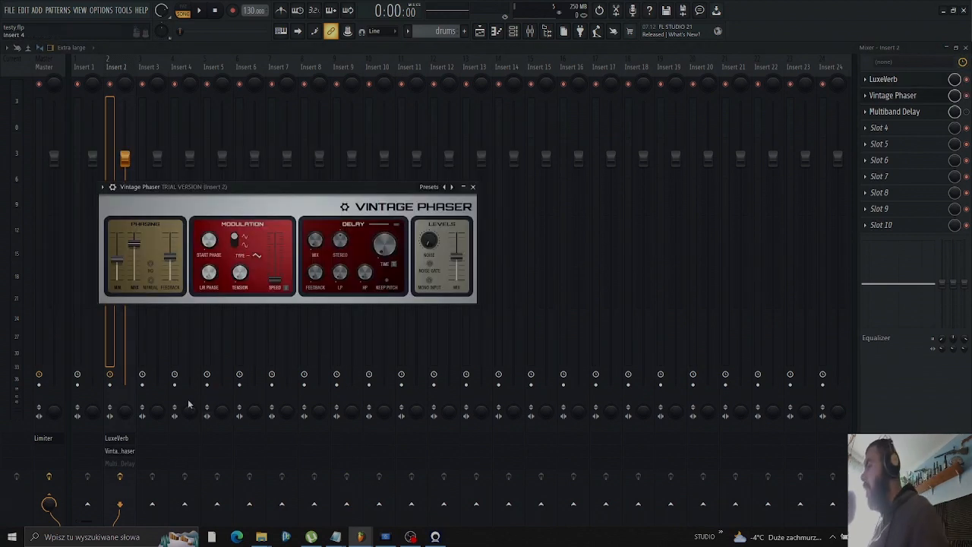
Play the song with Vintage Phaser enabled on Insert 2, and replay it with all other effect slots disabled
{"action": "key", "text": "space"}
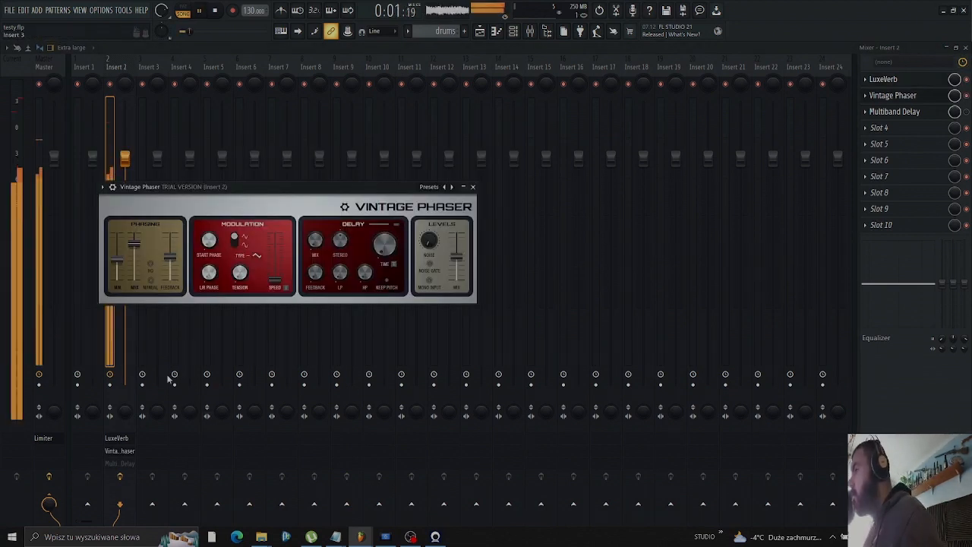
{"action": "key", "text": "space"}
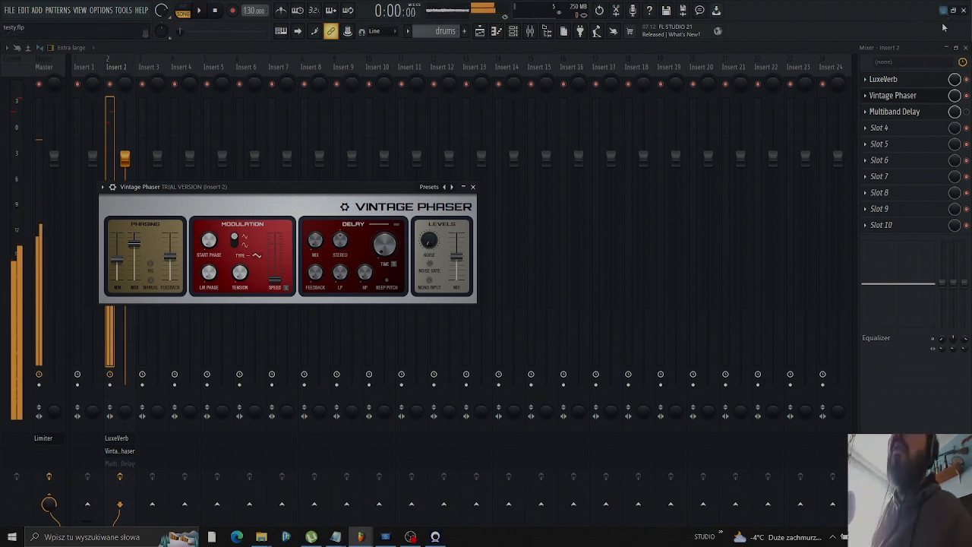
{"action": "right_click", "coordinate": [966, 80]}
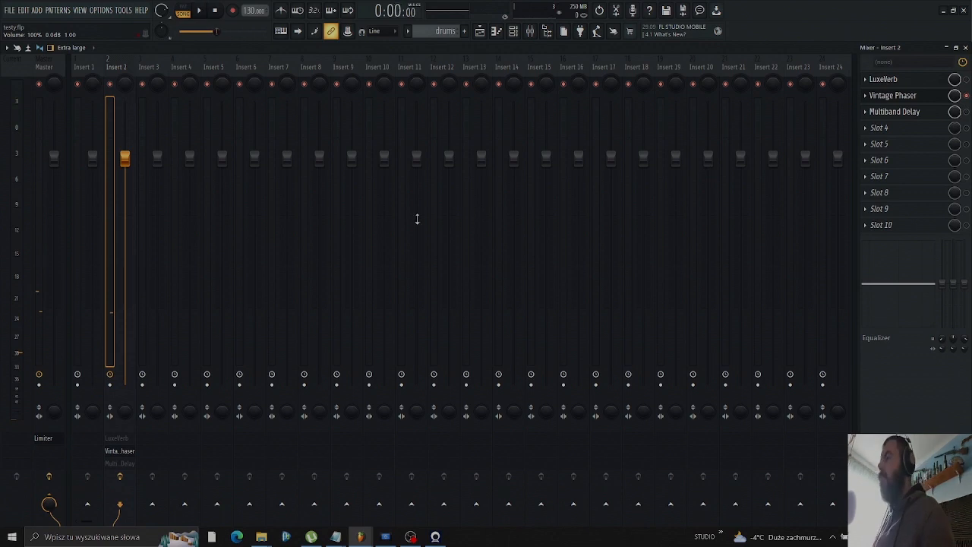
{"action": "key", "text": "space"}
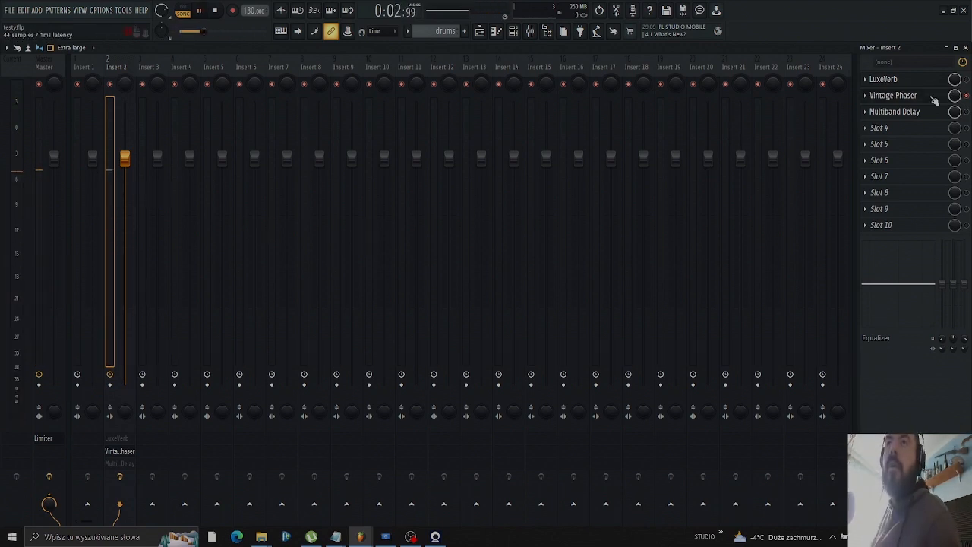
Adjust the minimum frequency in Vintage Phaser, and audition its Classic cycle mono preset on the song
{"action": "left_click", "coordinate": [930, 98]}
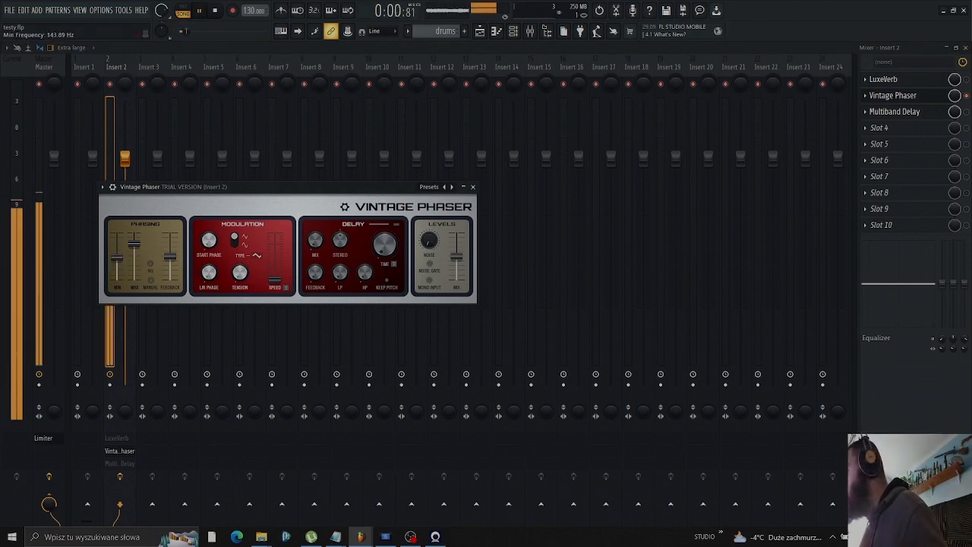
{"action": "left_click_drag", "start_coordinate": [126, 265], "coordinate": [125, 250]}
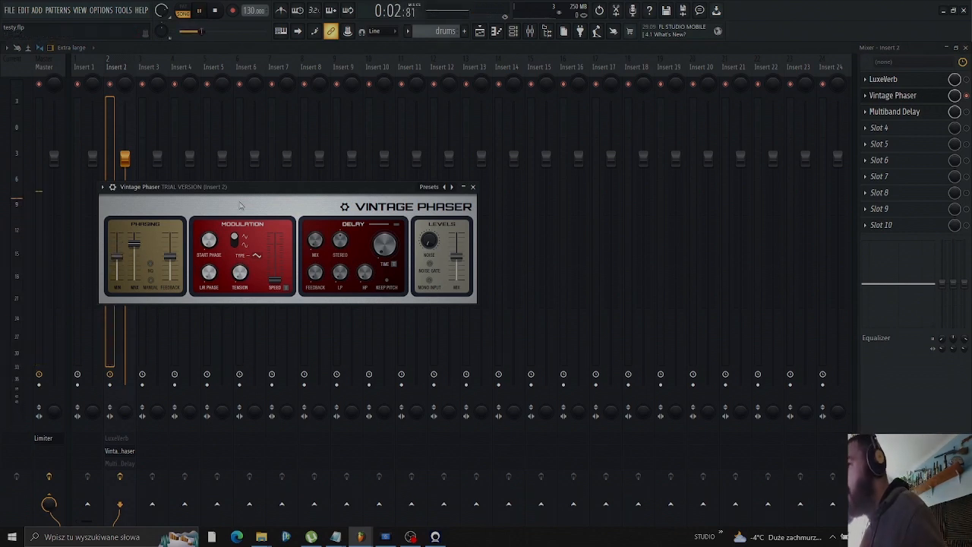
{"action": "left_click", "coordinate": [454, 186]}
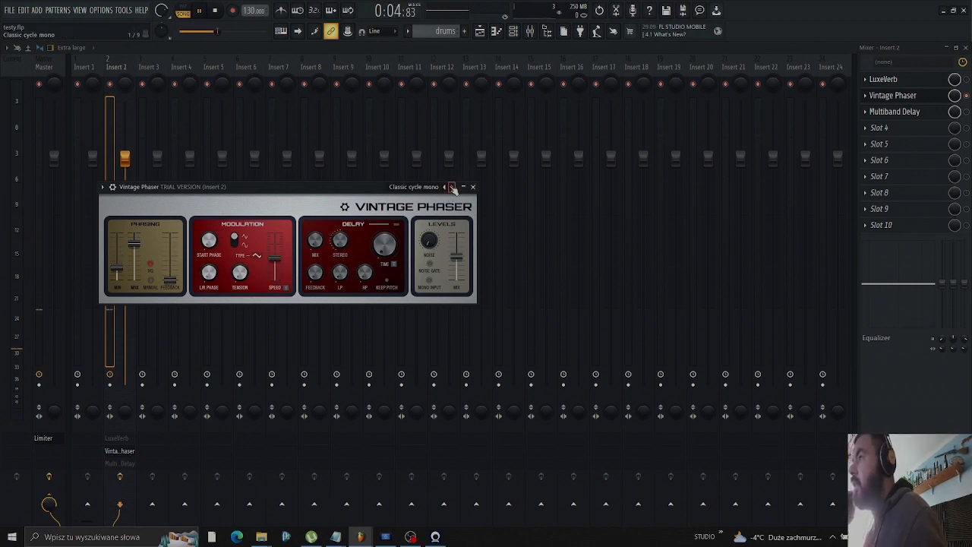
{"action": "key", "text": "space"}
{"action": "key", "text": "space"}
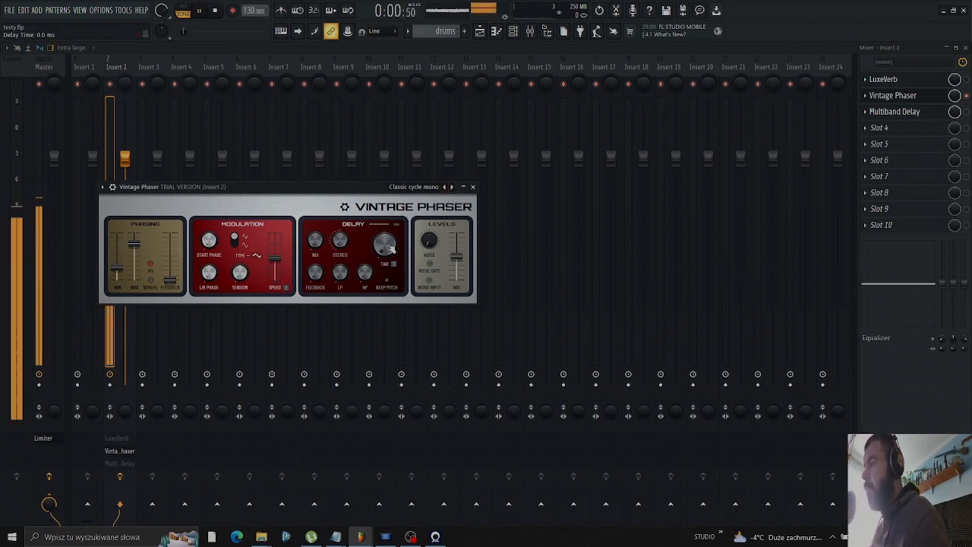
Replay the song repeatedly through Vintage Phaser's Classic cycle mono preset, and raise the modulation speed
{"action": "key", "text": "space"}
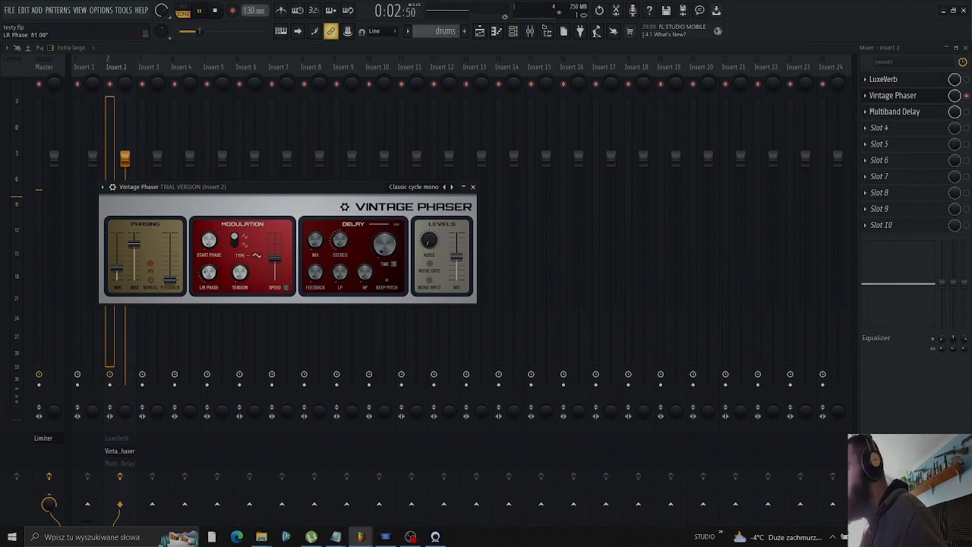
{"action": "key", "text": "space"}
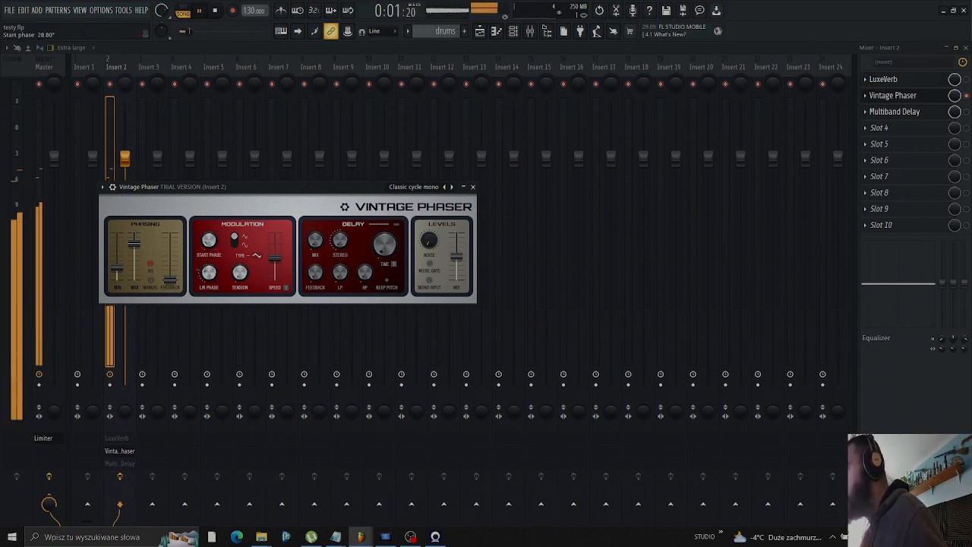
{"action": "key", "text": "space"}
{"action": "key", "text": "space"}
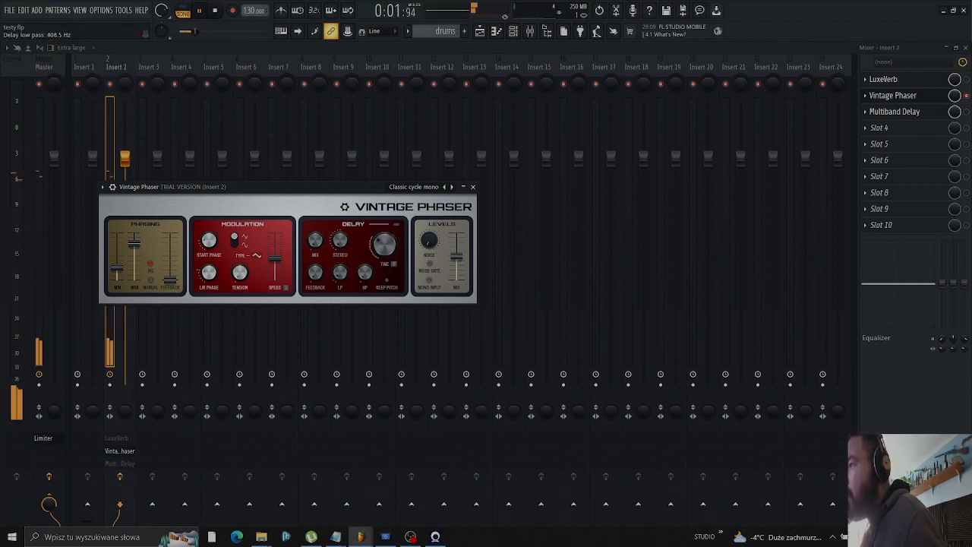
{"action": "key", "text": "space"}
{"action": "key", "text": "space"}
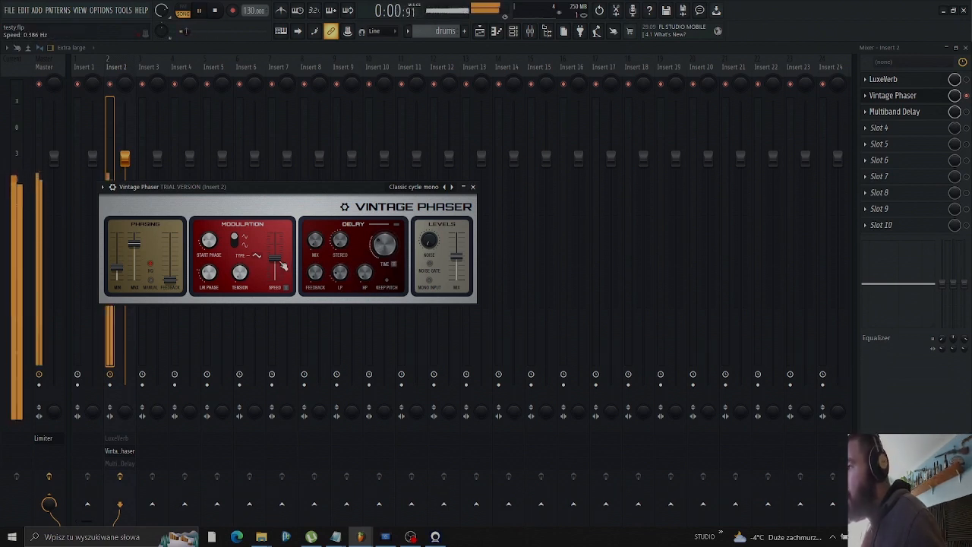
{"action": "left_click_drag", "start_coordinate": [274, 258], "coordinate": [275, 243]}
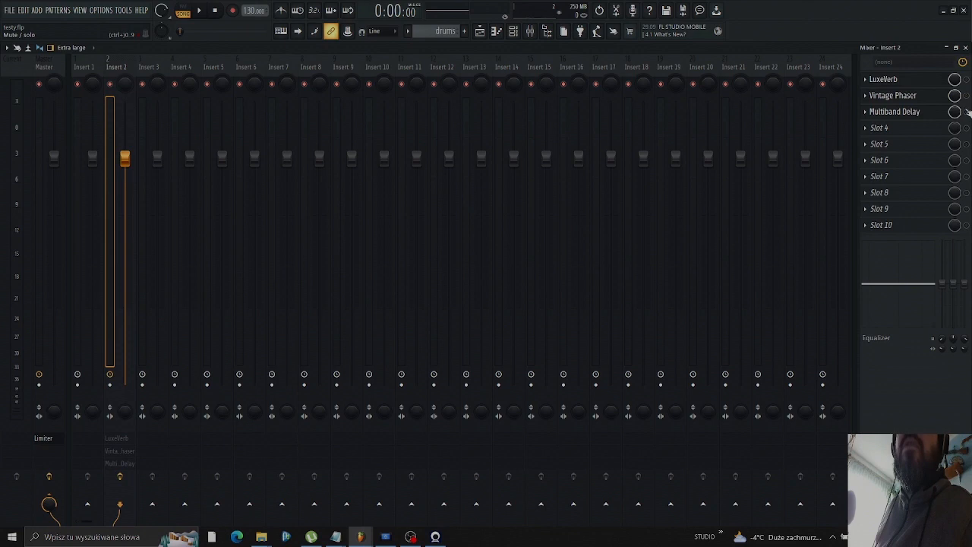
Enable and open Multiband Delay on Insert 2, and play the song while moving its window toward the middle of the mixer
{"action": "left_click", "coordinate": [966, 112]}
{"action": "left_click", "coordinate": [931, 114]}
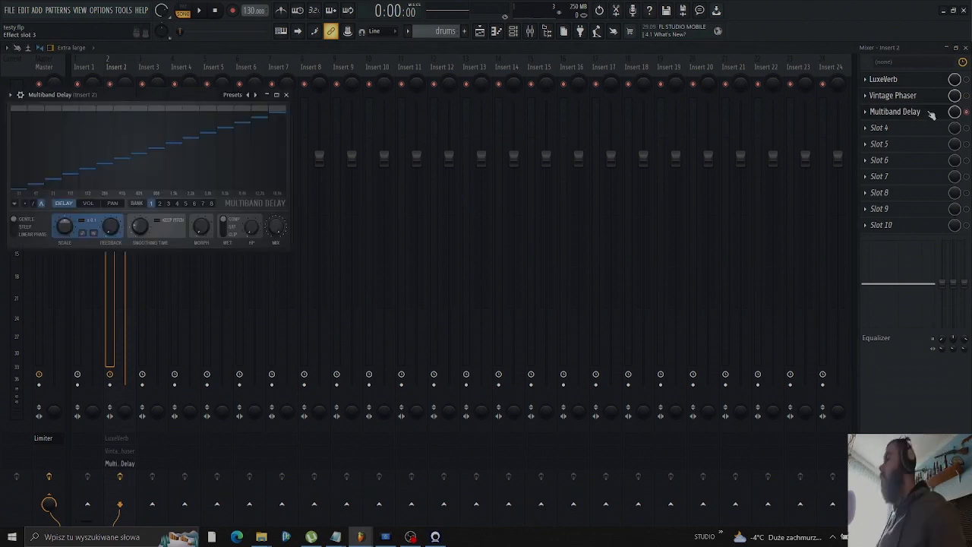
{"action": "key", "text": "space"}
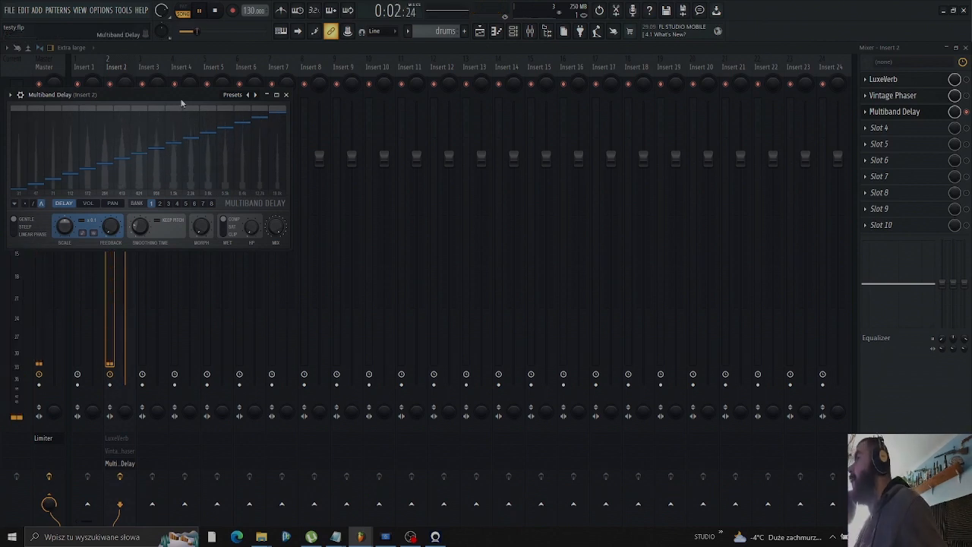
{"action": "left_click_drag", "start_coordinate": [181, 103], "coordinate": [417, 150]}
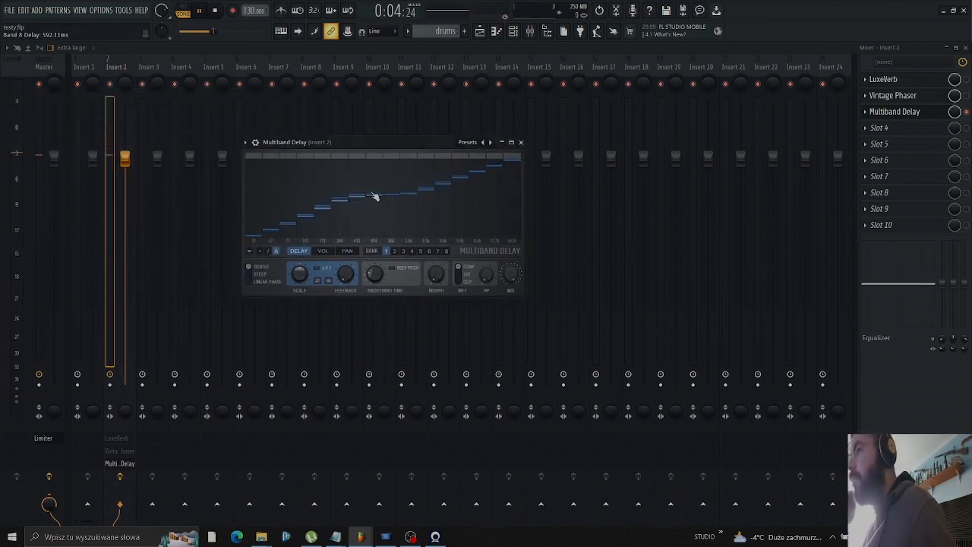
Load the Spring Glitter preset in Multiband Delay, switch to Swinging Freqs, and play the song through it
{"action": "left_click", "coordinate": [467, 142]}
{"action": "left_click", "coordinate": [503, 276]}
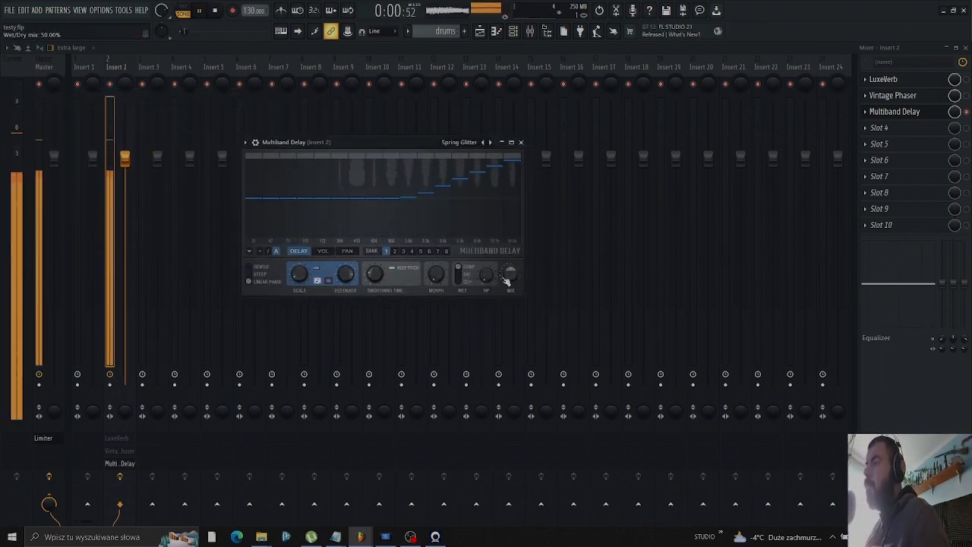
{"action": "key", "text": "space"}
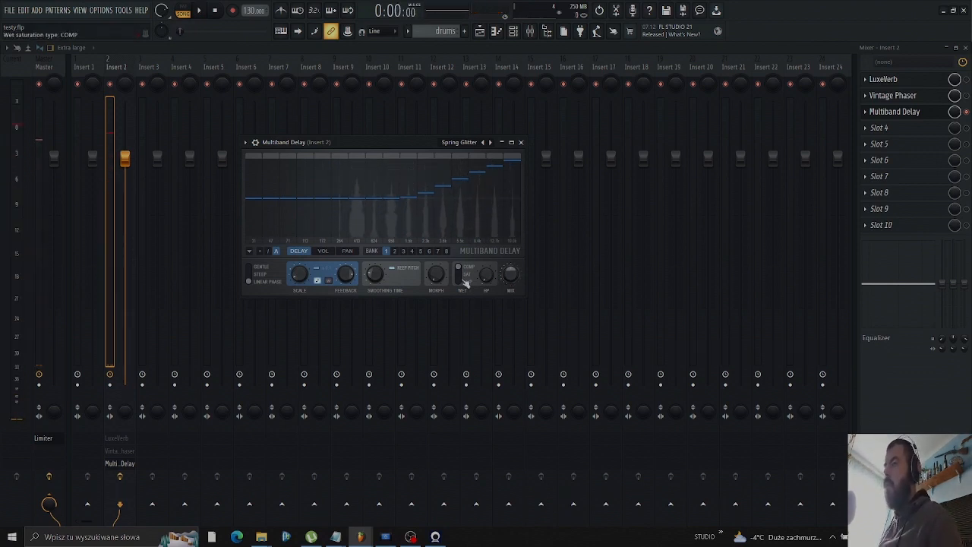
{"action": "left_click", "coordinate": [490, 143]}
{"action": "key", "text": "space"}
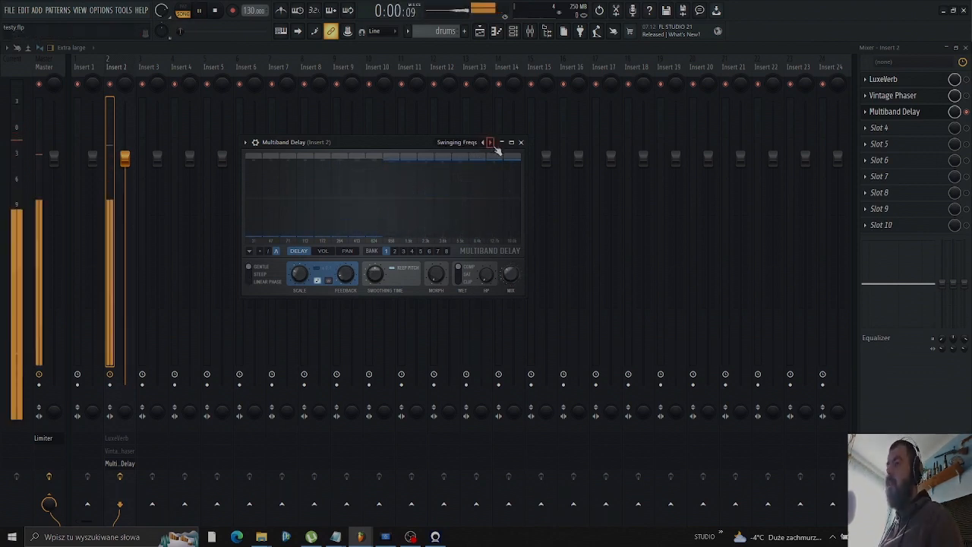
Audition Multiband Delay's Varispectra (morph) preset on the song and show its band pan settings
{"action": "left_click", "coordinate": [491, 143]}
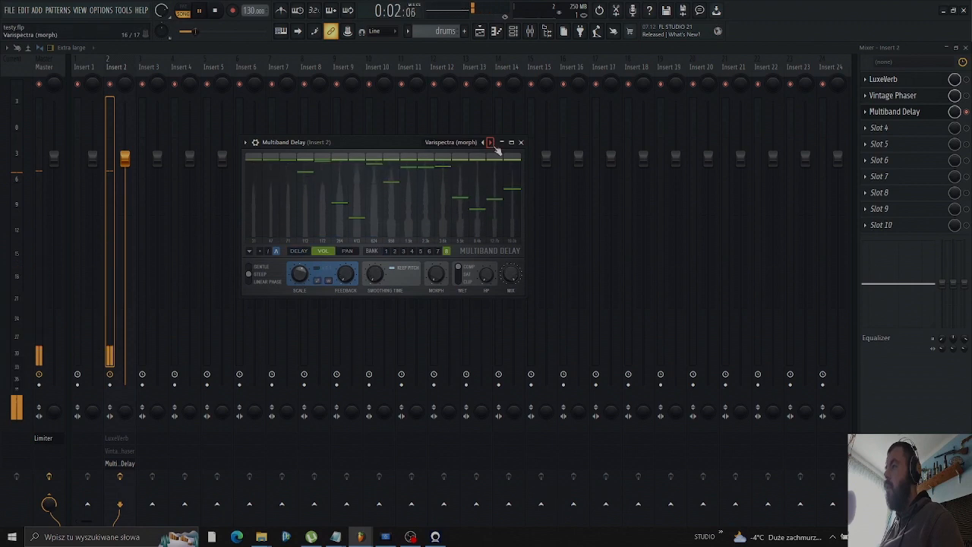
{"action": "key", "text": "space"}
{"action": "key", "text": "space"}
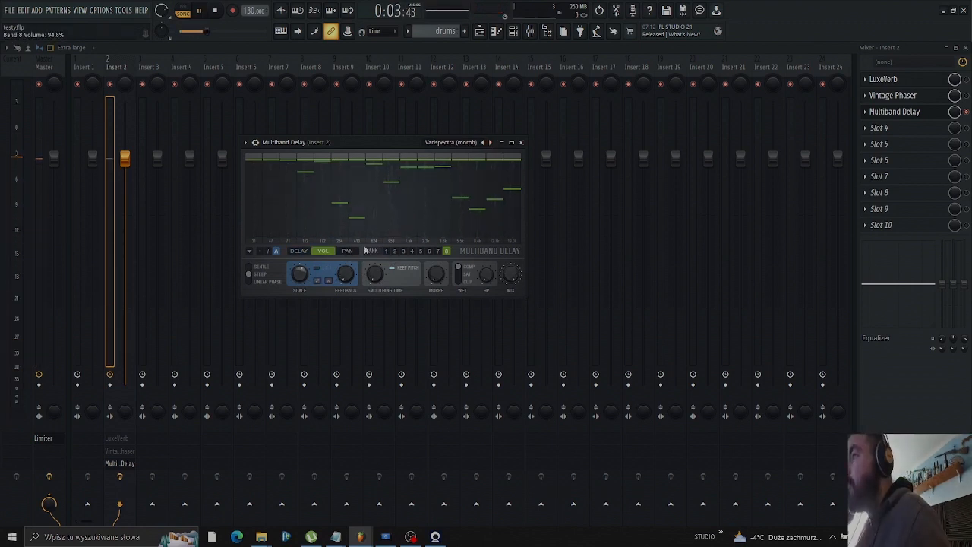
{"action": "left_click", "coordinate": [347, 252]}
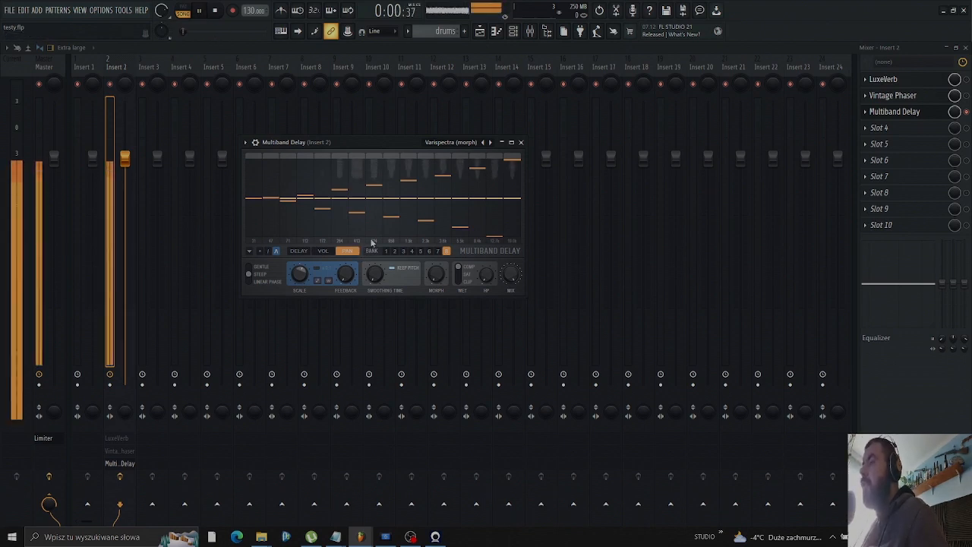
Audition the Arpeggiated Textures and Bass Subtle Boost (morph) presets, and load Coarse BPF (morph) in Multiband Delay
{"action": "left_click", "coordinate": [490, 144]}
{"action": "key", "text": "space"}
{"action": "key", "text": "space"}
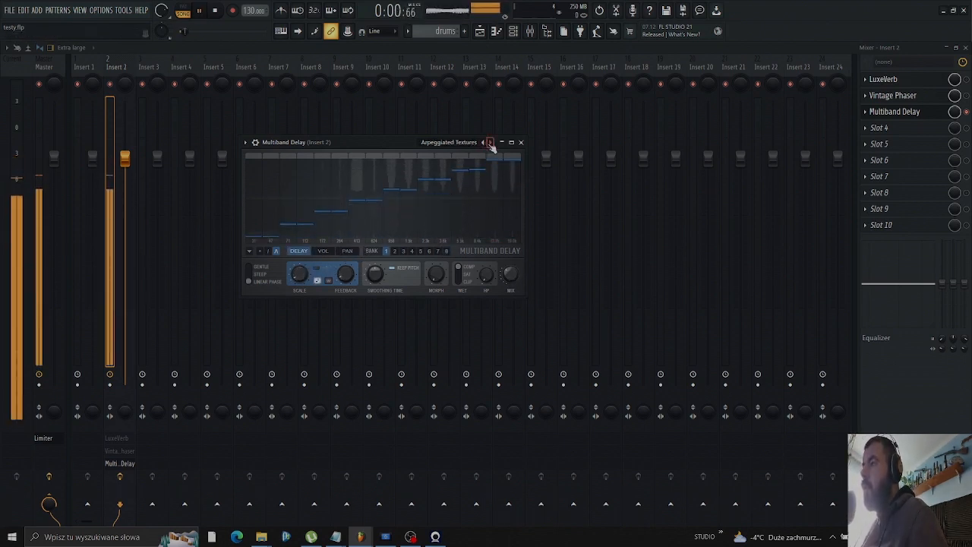
{"action": "left_click", "coordinate": [490, 143]}
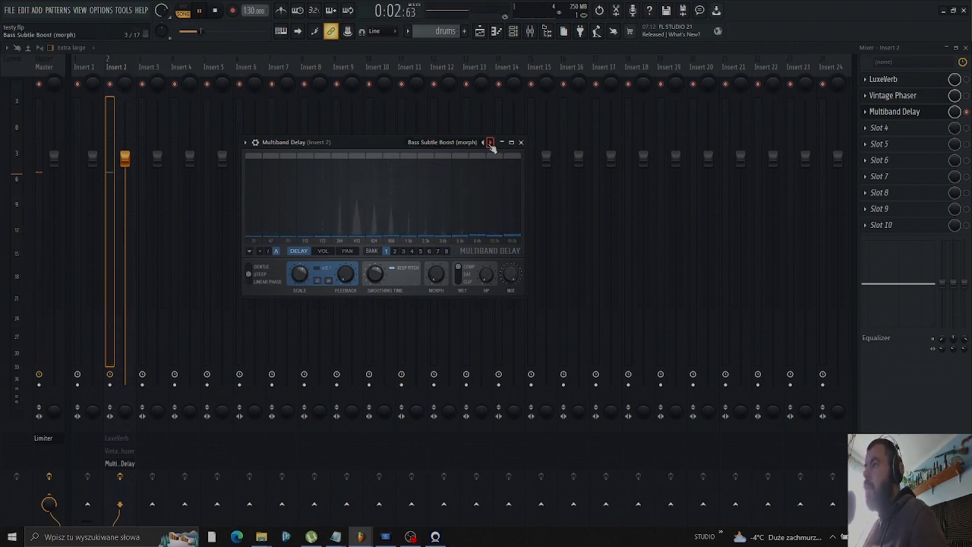
{"action": "left_click", "coordinate": [490, 143]}
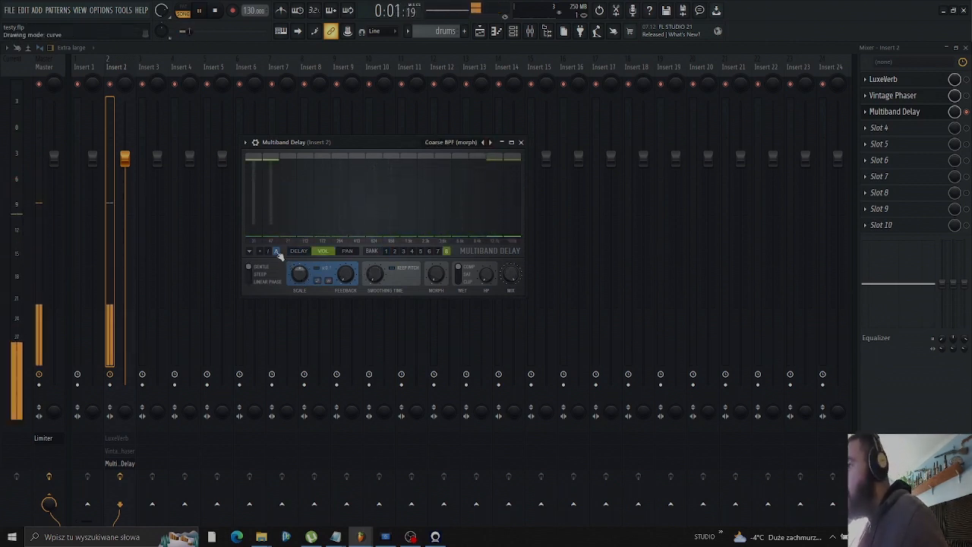
Set Multiband Delay's filter mode to Steep, reshape the band volumes into an arch, play the song, and close the effect
{"action": "key", "text": "space"}
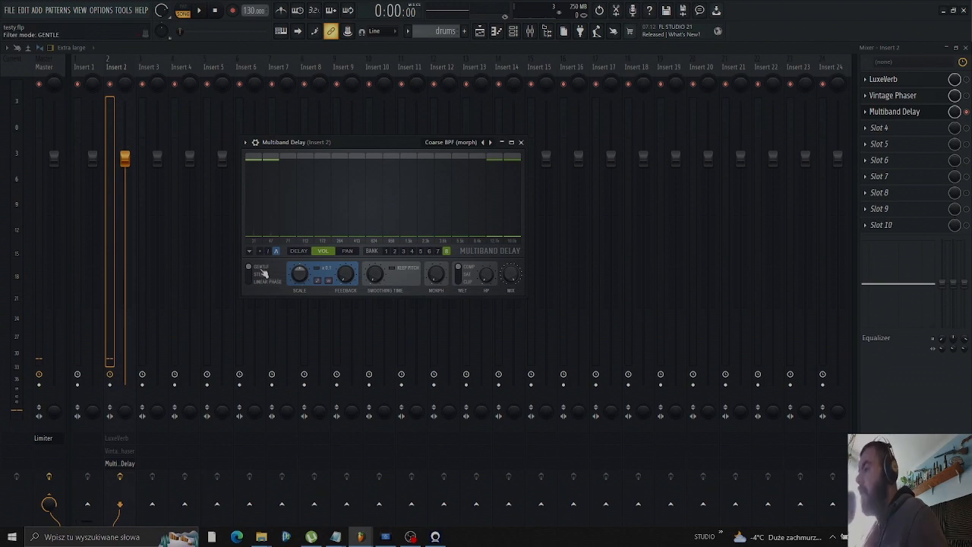
{"action": "left_click", "coordinate": [262, 277]}
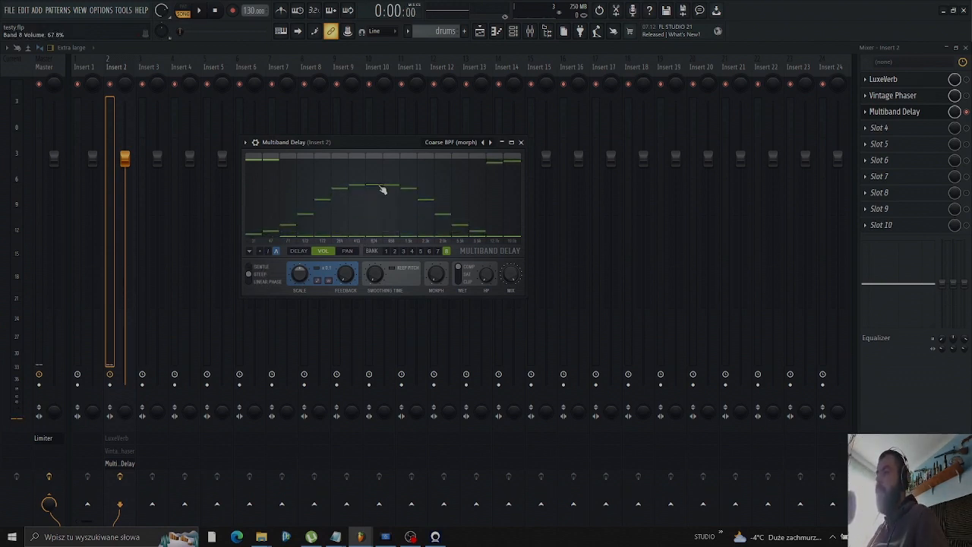
{"action": "key", "text": "space"}
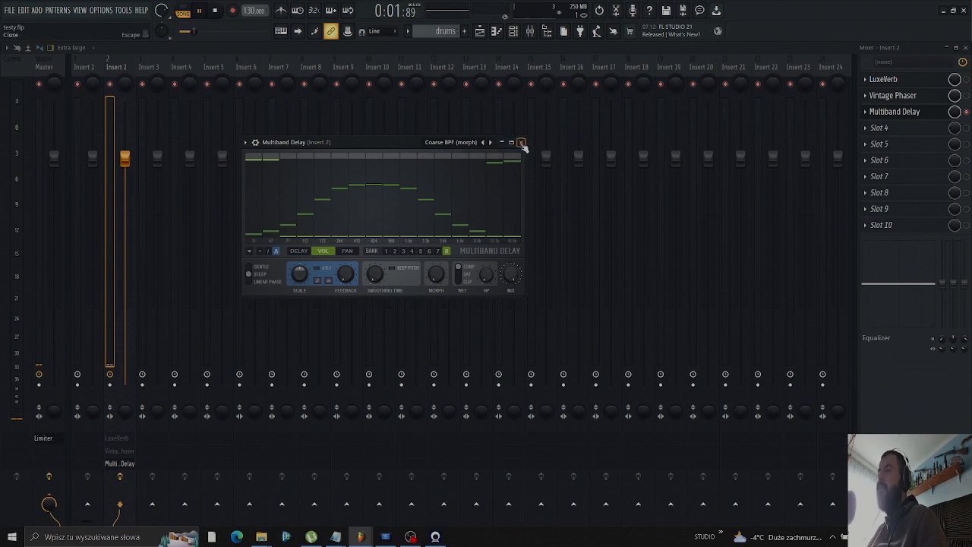
{"action": "left_click", "coordinate": [520, 142]}
{"action": "key", "text": "space"}
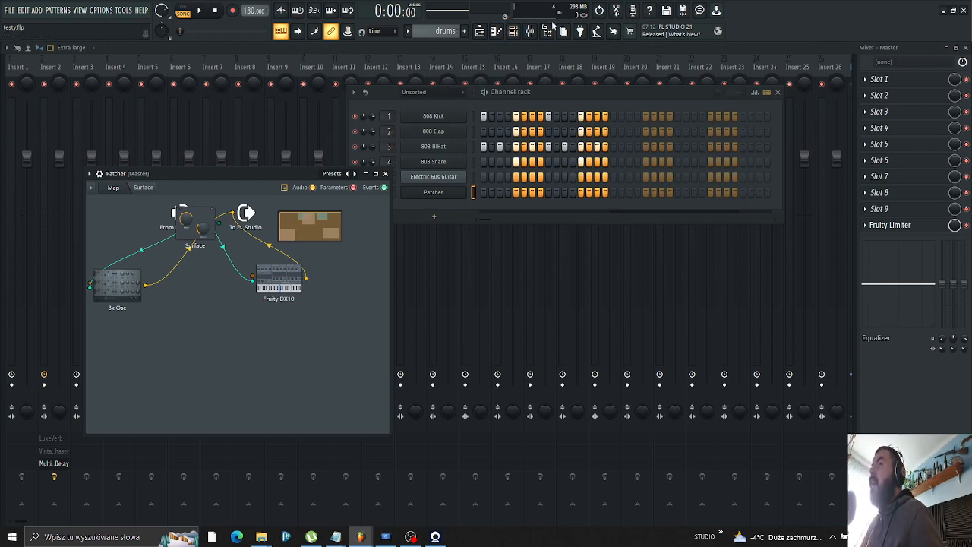
Load Edison on mixer Insert 8, cancel its armed recording, and close its window
{"action": "left_click", "coordinate": [530, 30]}
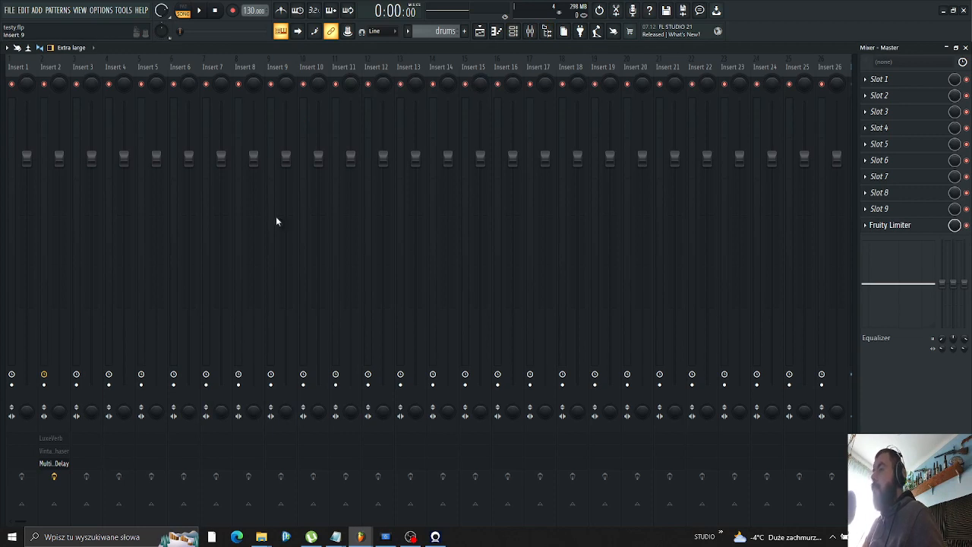
{"action": "left_click", "coordinate": [256, 220]}
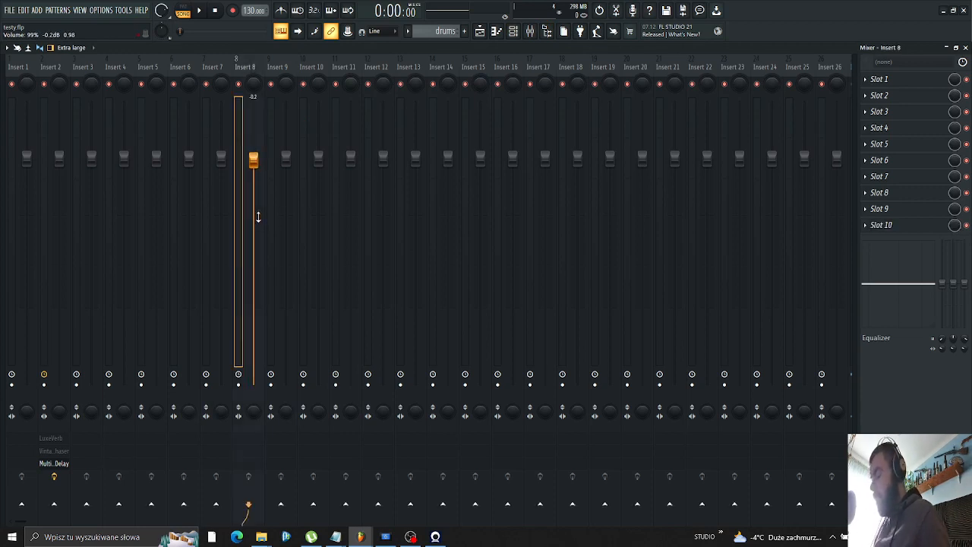
{"action": "key", "text": "ctrl+e"}
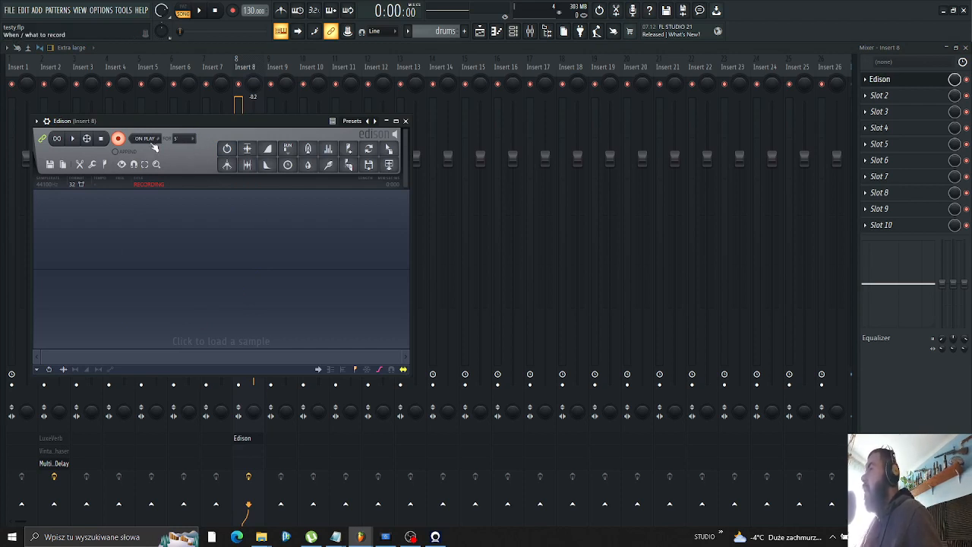
{"action": "left_click", "coordinate": [227, 148]}
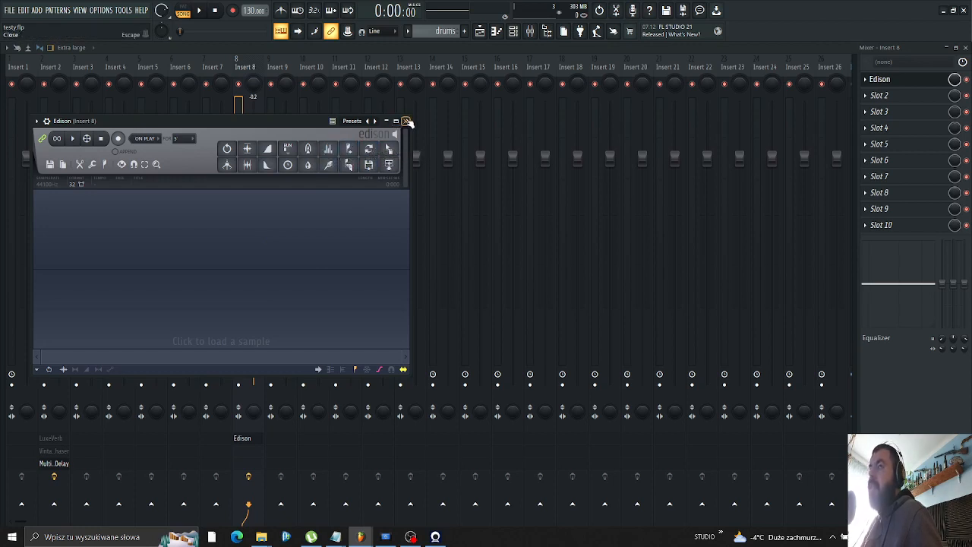
{"action": "left_click", "coordinate": [407, 121]}
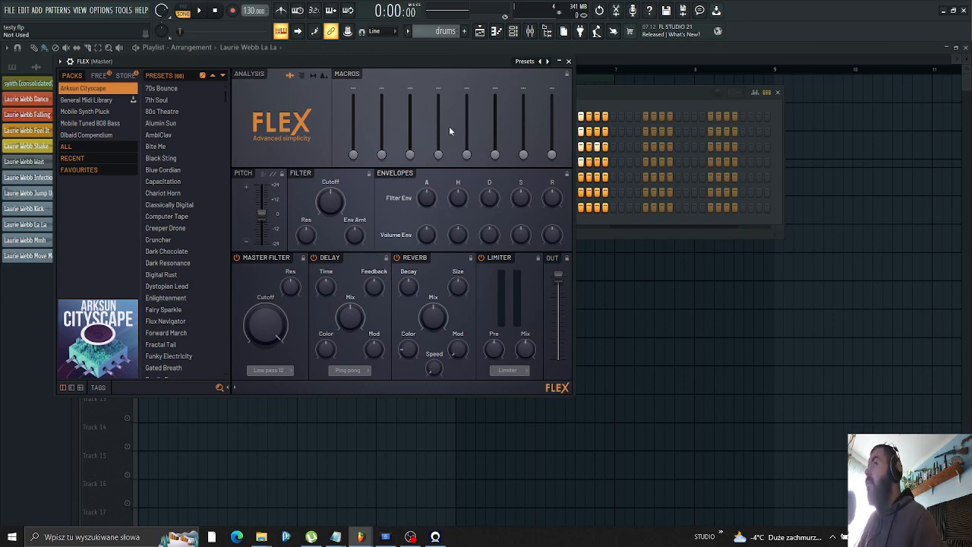
Close the FLEX window and select the vocal, drum and 808 HiHat tracks in the mixer
{"action": "left_click", "coordinate": [569, 60]}
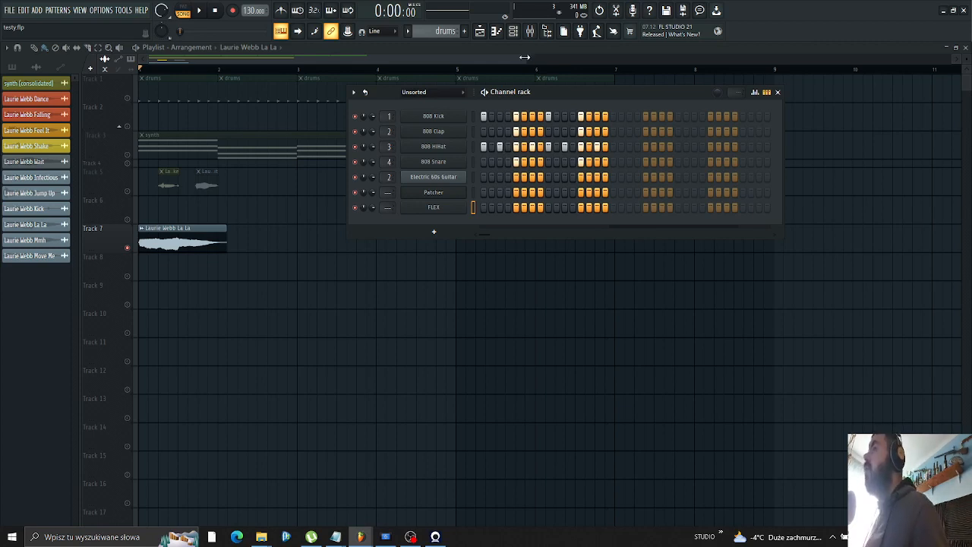
{"action": "key", "text": "F9"}
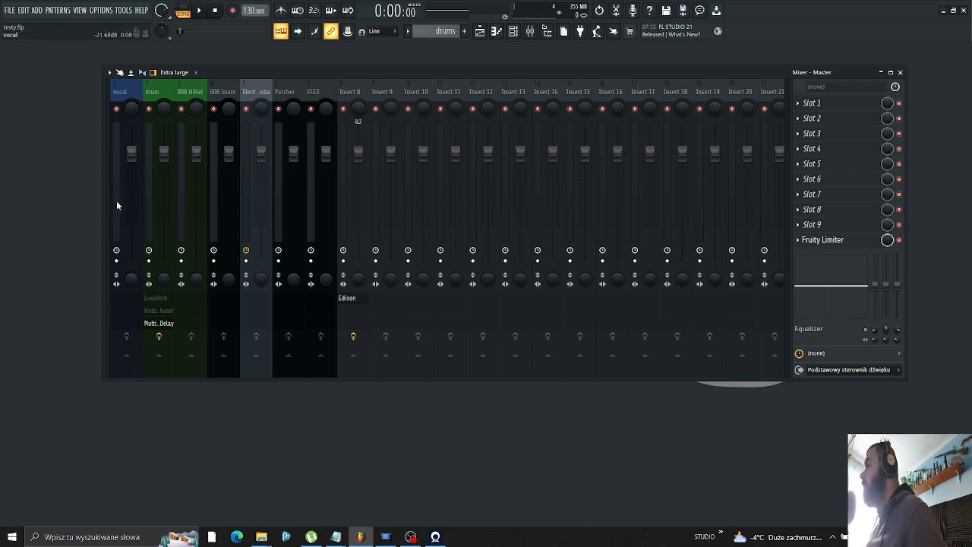
{"action": "left_click_drag", "start_coordinate": [116, 201], "coordinate": [189, 202]}
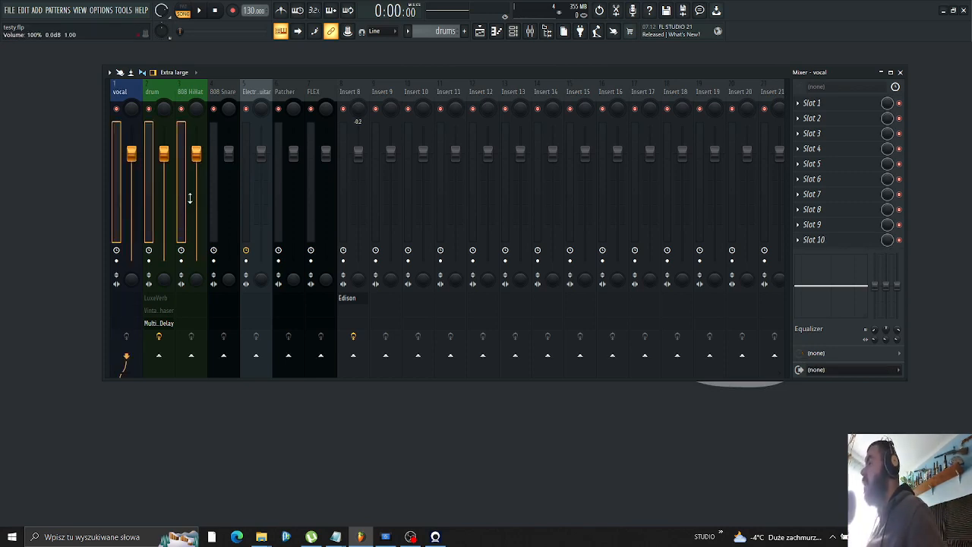
Set up a song export as testy.mp3 in the Fl music folder, with Split mixer tracks enabled
{"action": "key", "text": "ctrl+shift+r"}
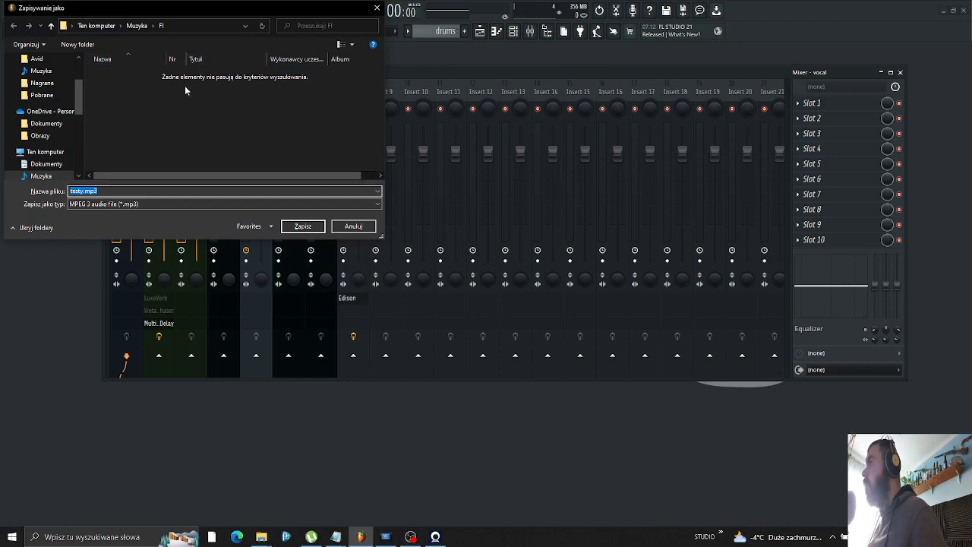
{"action": "left_click", "coordinate": [302, 227]}
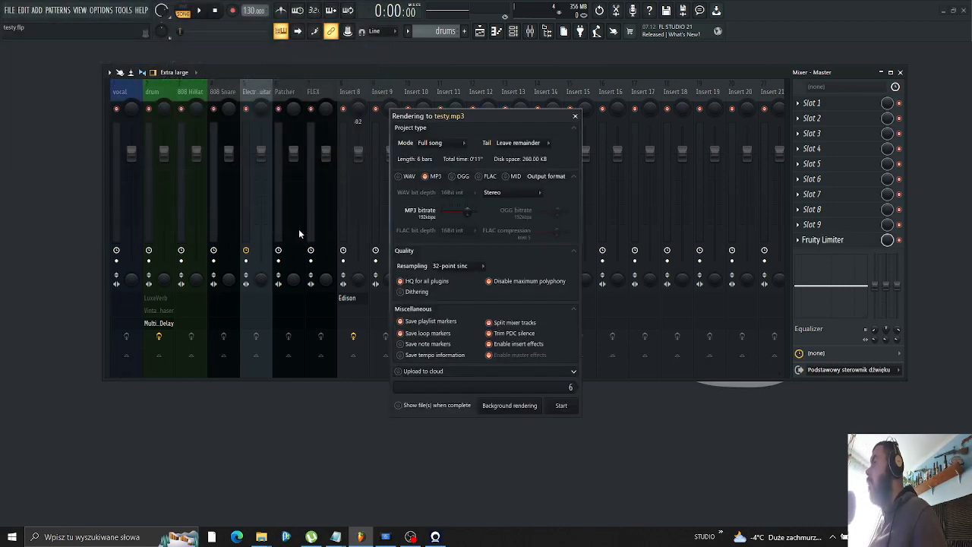
{"action": "left_click", "coordinate": [494, 325]}
{"action": "left_click", "coordinate": [495, 325]}
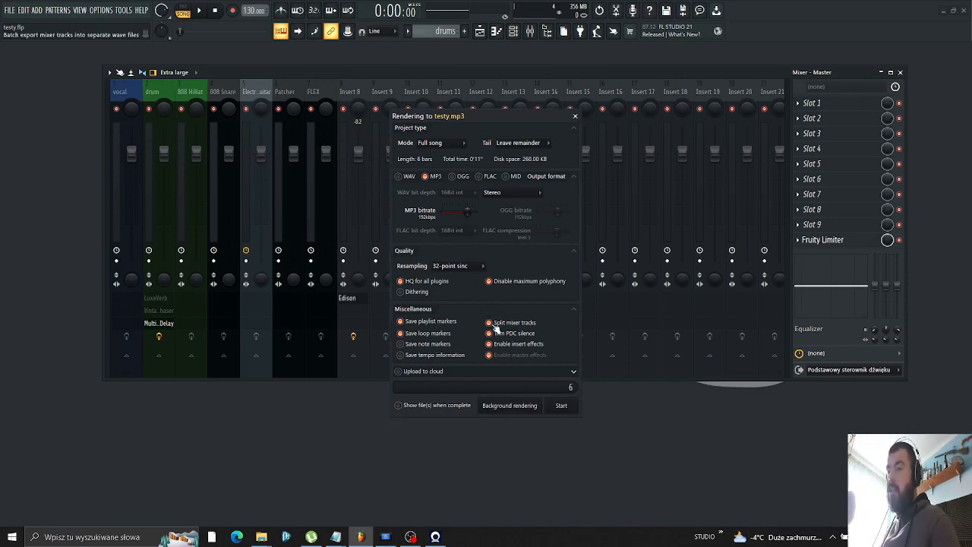
Render the split mixer tracks in WAV format instead of MP3, and show the Fl folder in File Explorer
{"action": "left_click", "coordinate": [403, 176]}
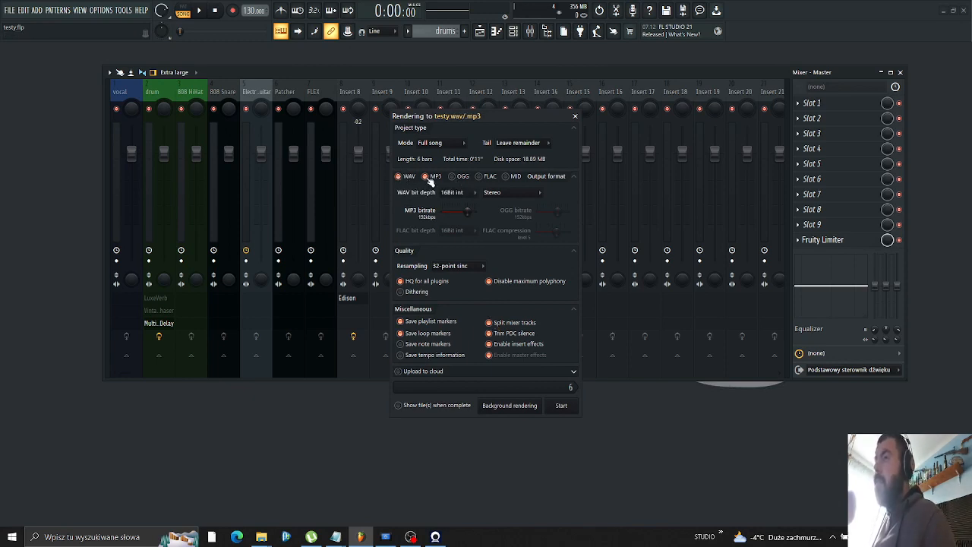
{"action": "left_click", "coordinate": [561, 410]}
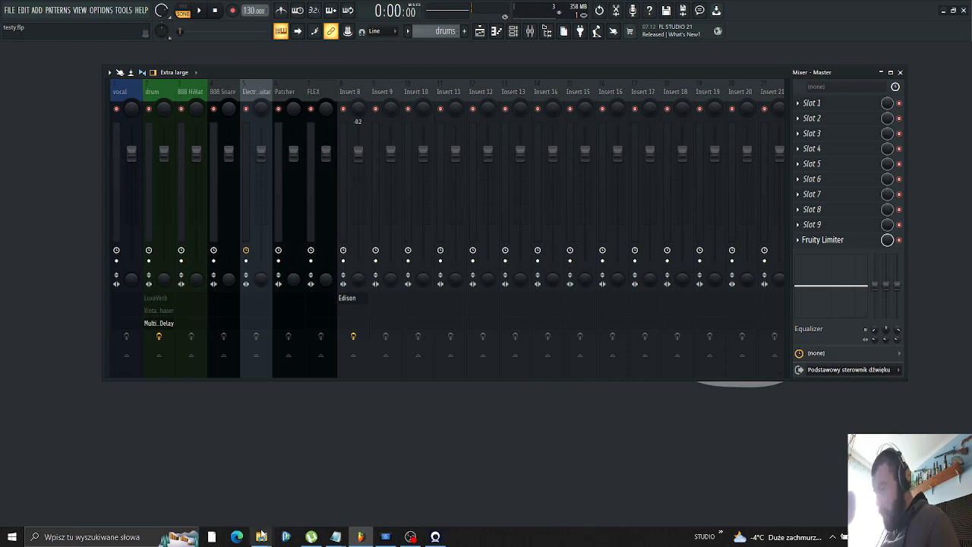
{"action": "mouse_move", "coordinate": [260, 536]}
{"action": "left_click", "coordinate": [380, 522]}
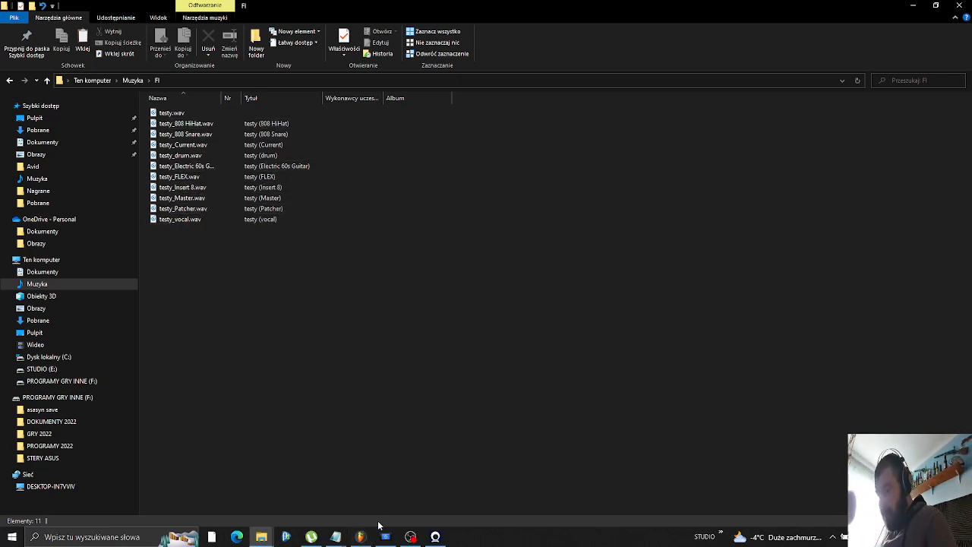
Return to FL Studio, show the playlist, and view its start options for exporting all playlist tracks
{"action": "left_click", "coordinate": [361, 537]}
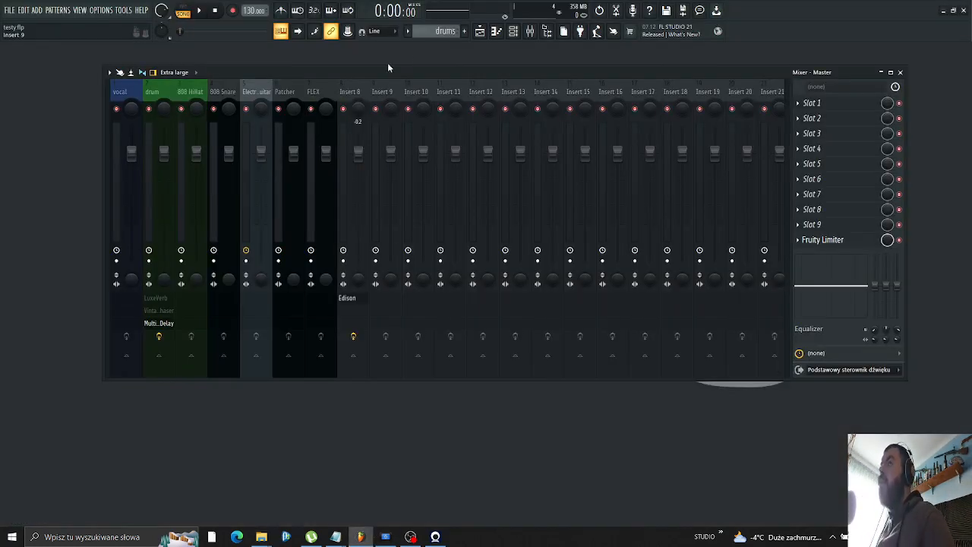
{"action": "left_click", "coordinate": [479, 31]}
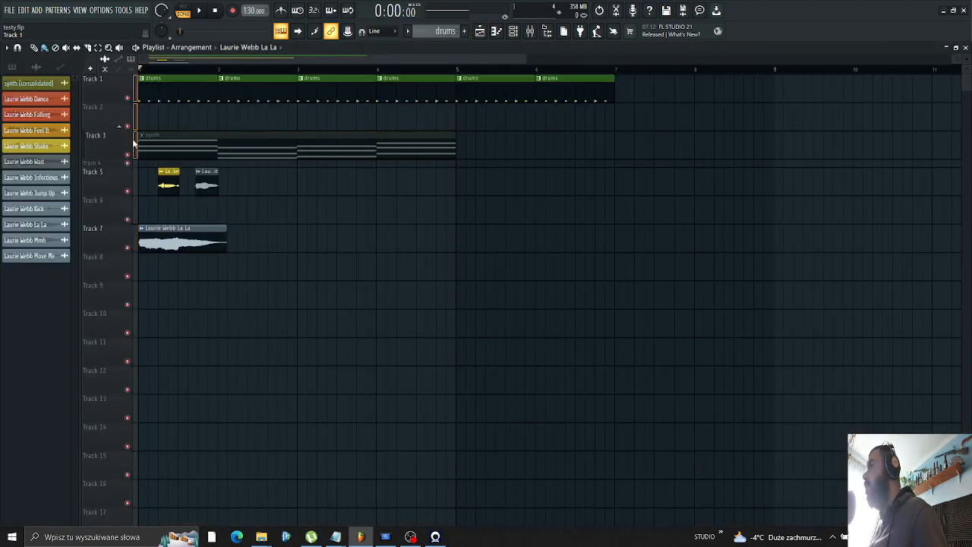
{"action": "left_click_drag", "start_coordinate": [134, 143], "coordinate": [133, 240]}
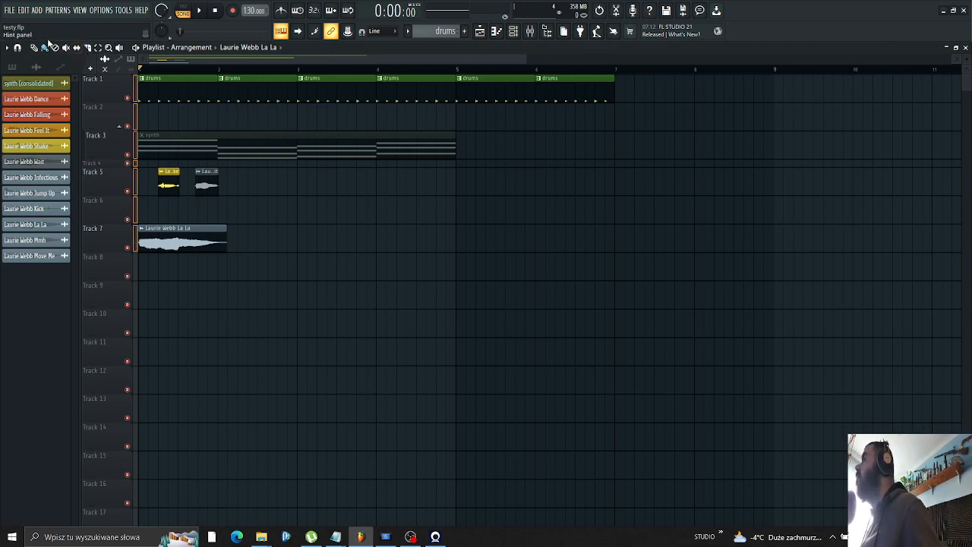
{"action": "left_click", "coordinate": [6, 48]}
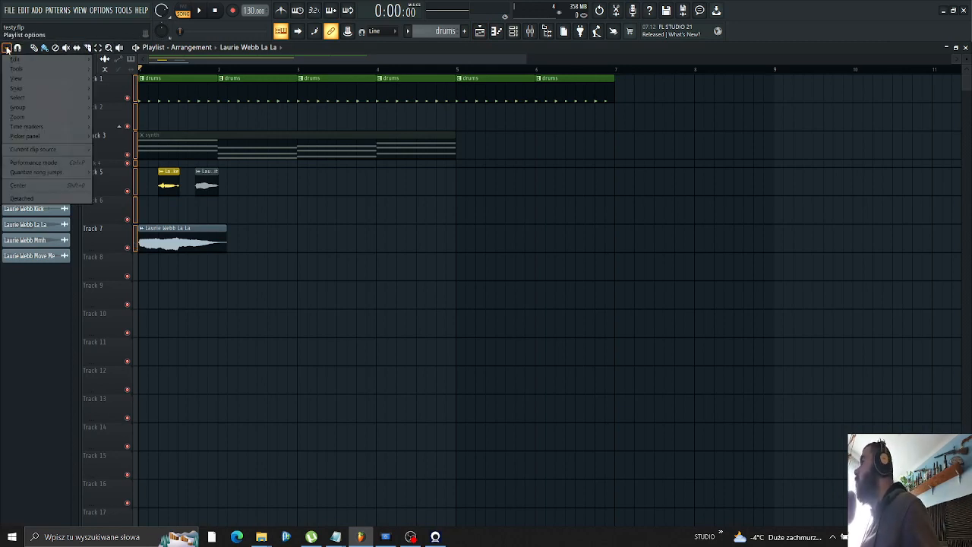
{"action": "mouse_move", "coordinate": [61, 78]}
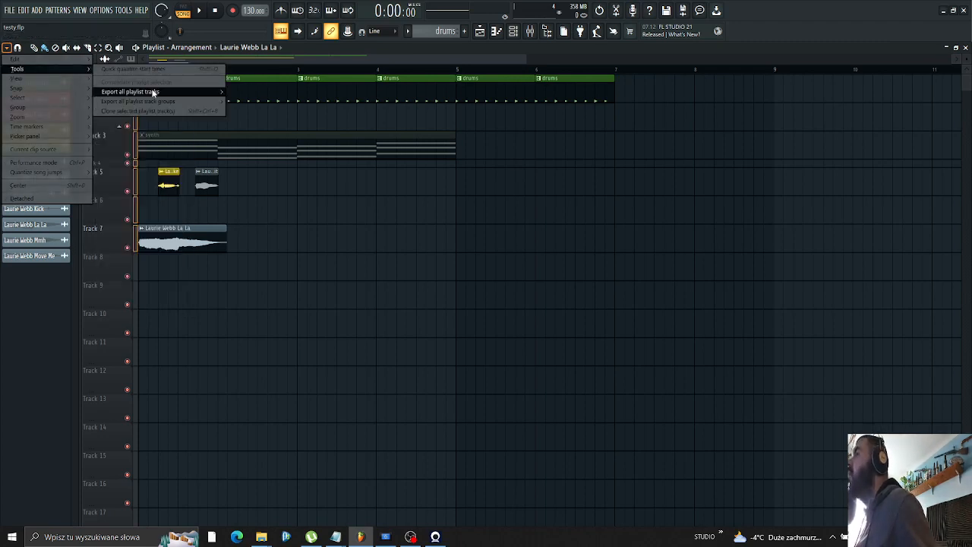
{"action": "mouse_move", "coordinate": [156, 92]}
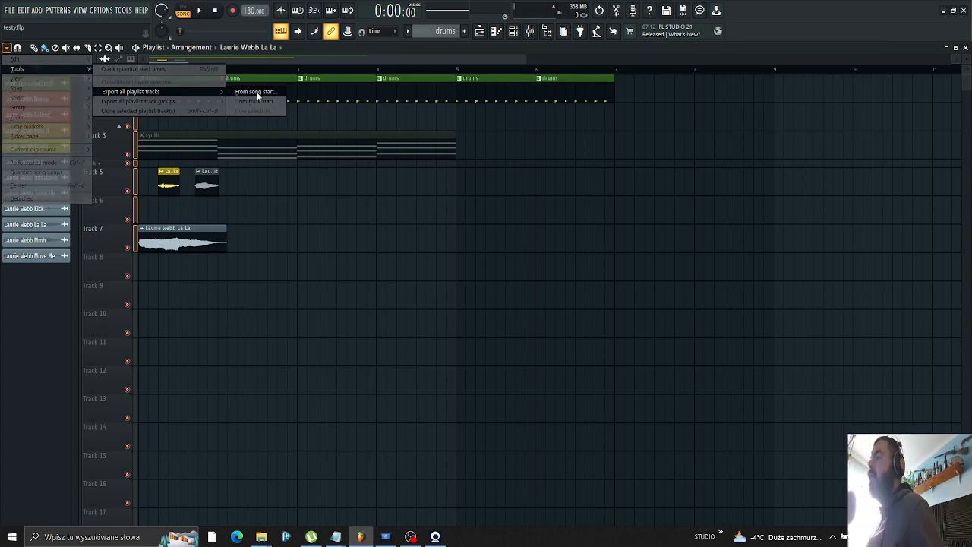
{"action": "left_click", "coordinate": [52, 316]}
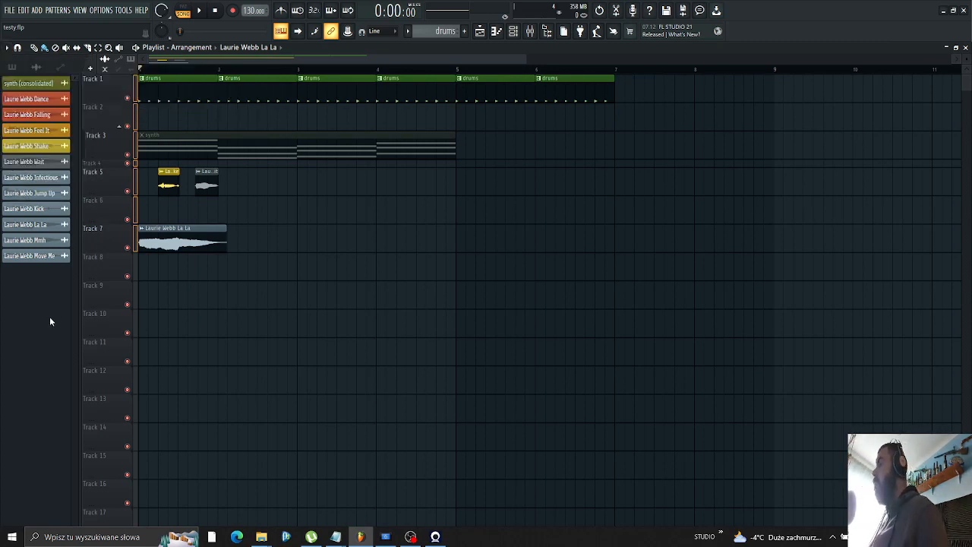
{"action": "key", "text": "F5"}
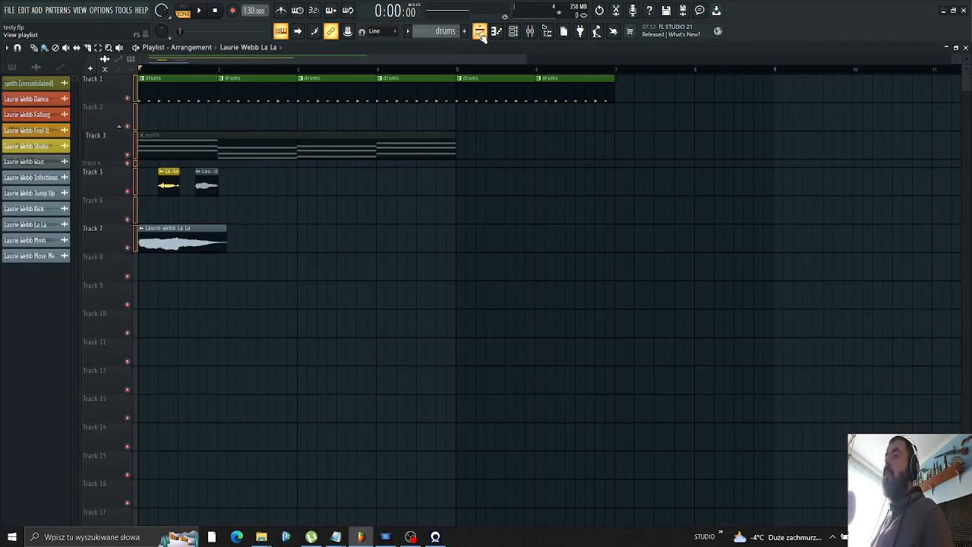
{"action": "left_click", "coordinate": [480, 32]}
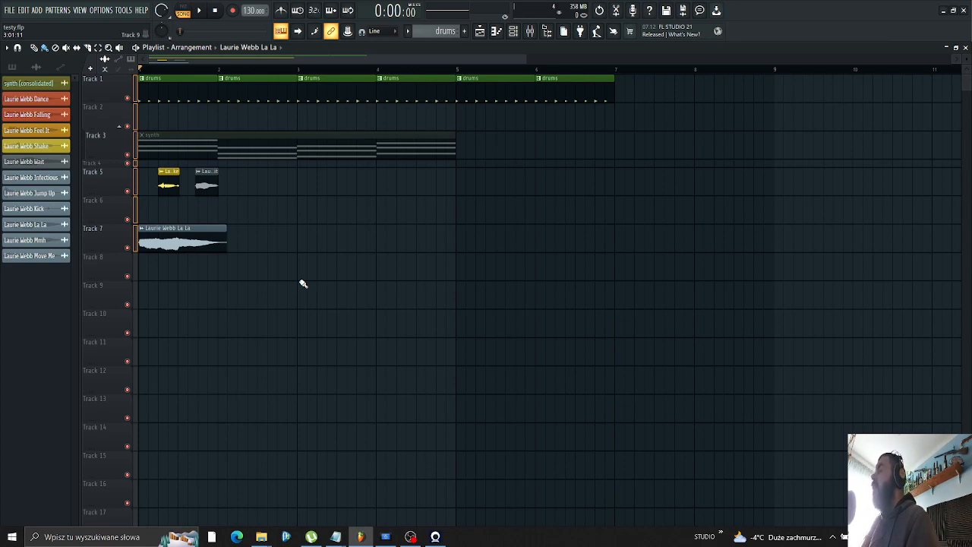
{"action": "key", "text": "F9"}
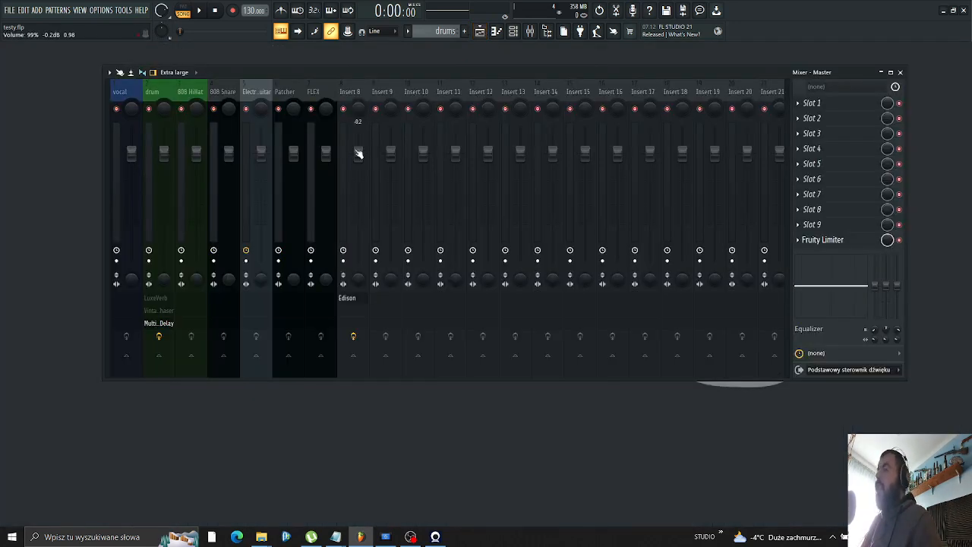
{"action": "left_click", "coordinate": [480, 32]}
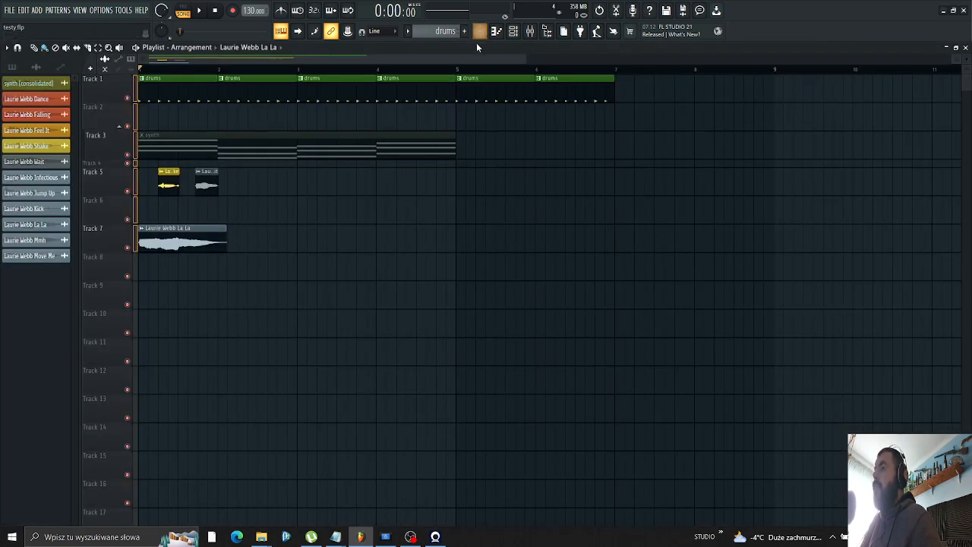
Show the channel rack over the playlist's left part, then open the FLEX channel's plugin window and close it
{"action": "left_click", "coordinate": [513, 32]}
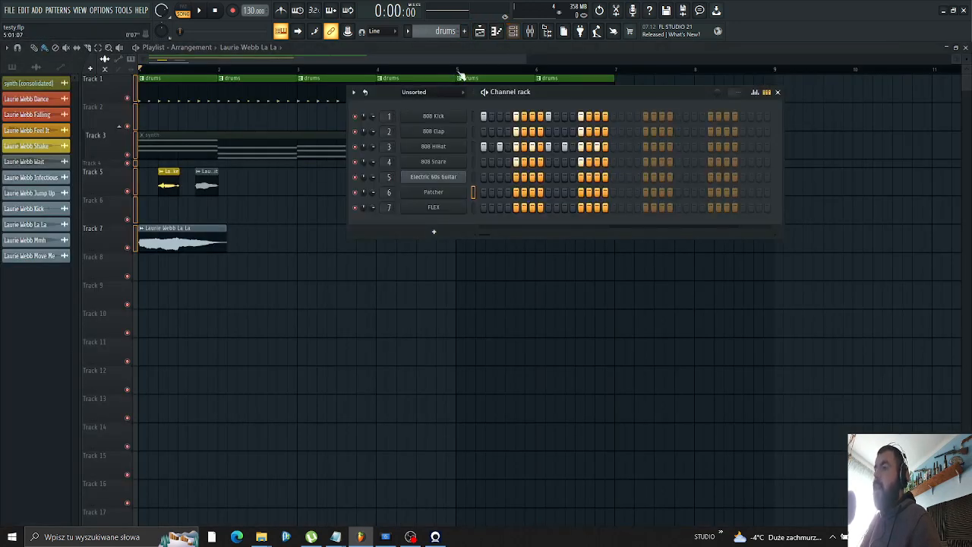
{"action": "left_click_drag", "start_coordinate": [384, 92], "coordinate": [189, 82]}
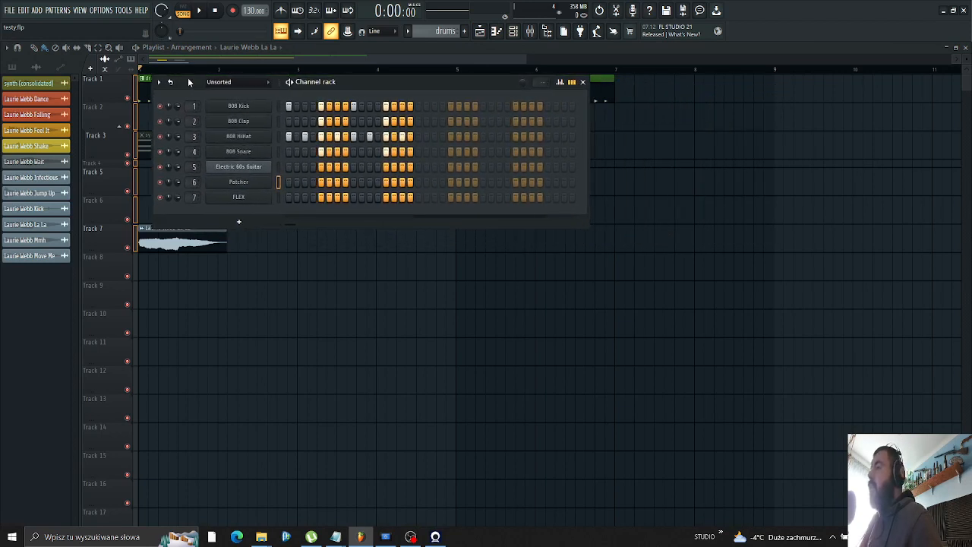
{"action": "right_click", "coordinate": [244, 198]}
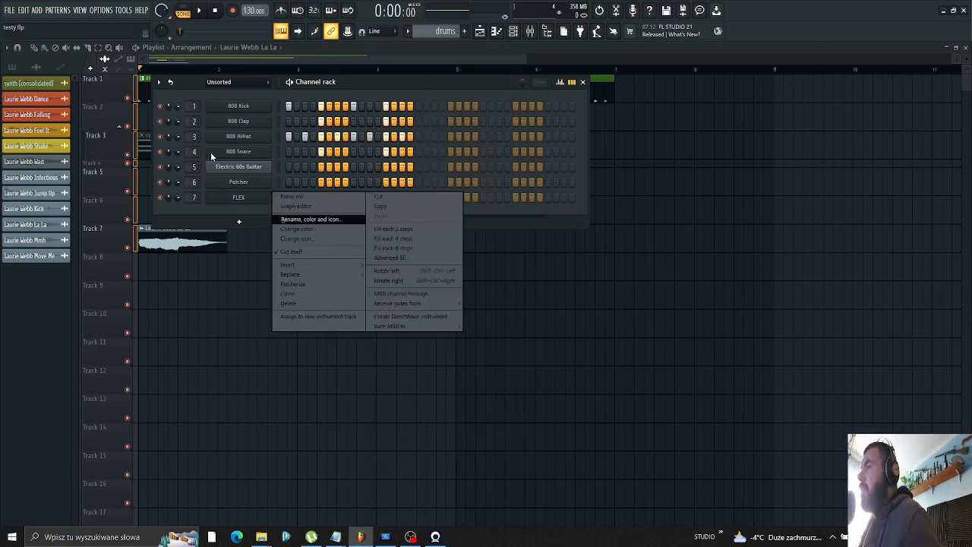
{"action": "left_click", "coordinate": [238, 199]}
{"action": "left_click", "coordinate": [239, 200]}
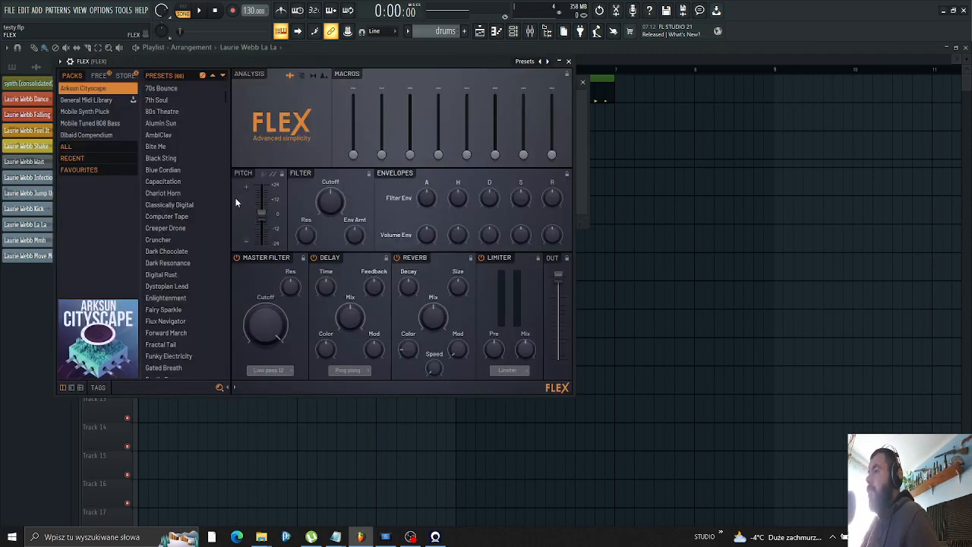
{"action": "left_click", "coordinate": [569, 62]}
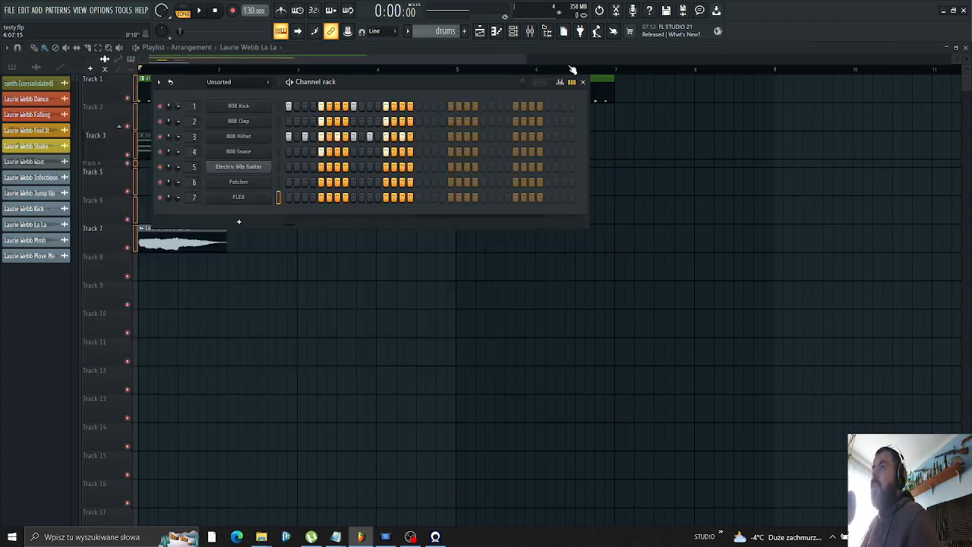
Patcherize the FLEX channel and close the FLEX plugin window that opens within Patcher
{"action": "right_click", "coordinate": [236, 200]}
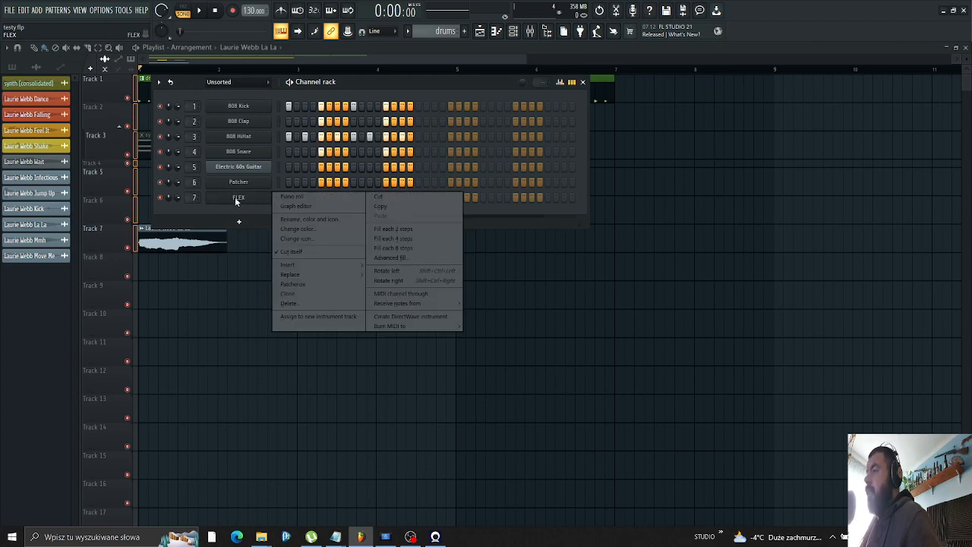
{"action": "left_click", "coordinate": [344, 284]}
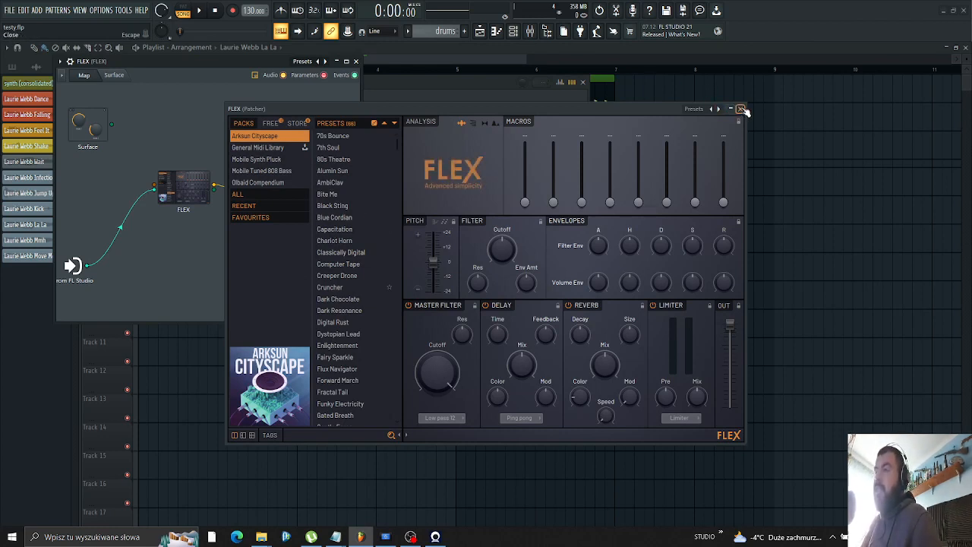
{"action": "left_click", "coordinate": [742, 110]}
Load VFX Sequencer in the first effect slot of the FLEX mixer track
{"action": "key", "text": "F9"}
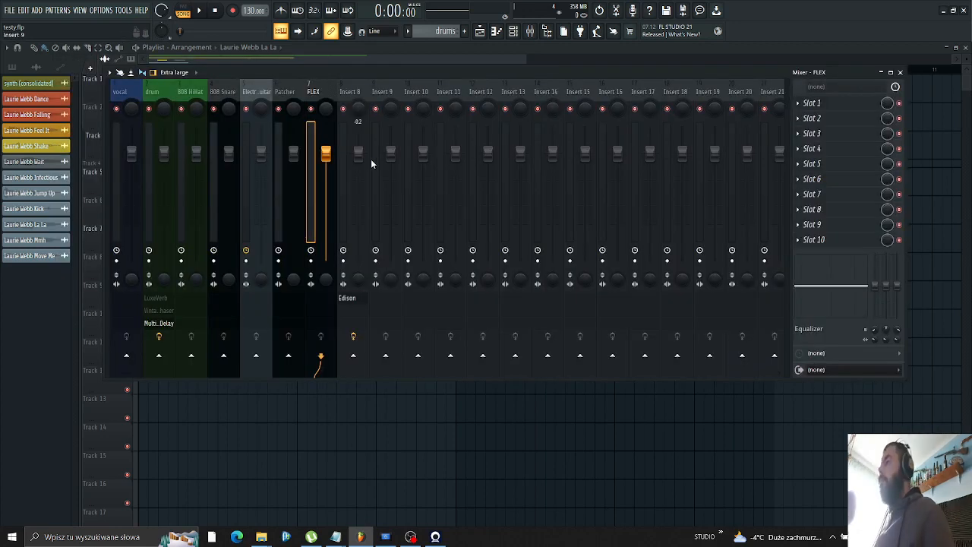
{"action": "left_click", "coordinate": [802, 104]}
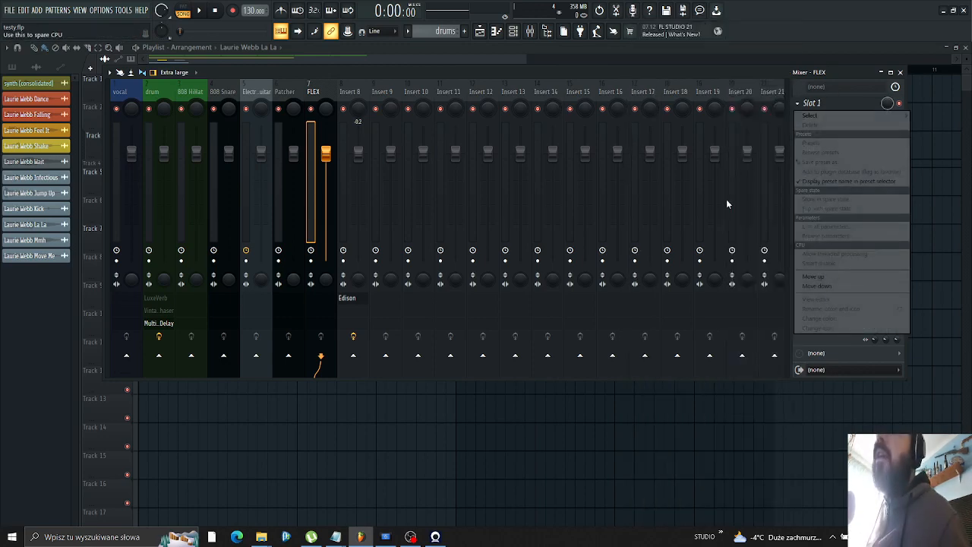
{"action": "mouse_move", "coordinate": [822, 116]}
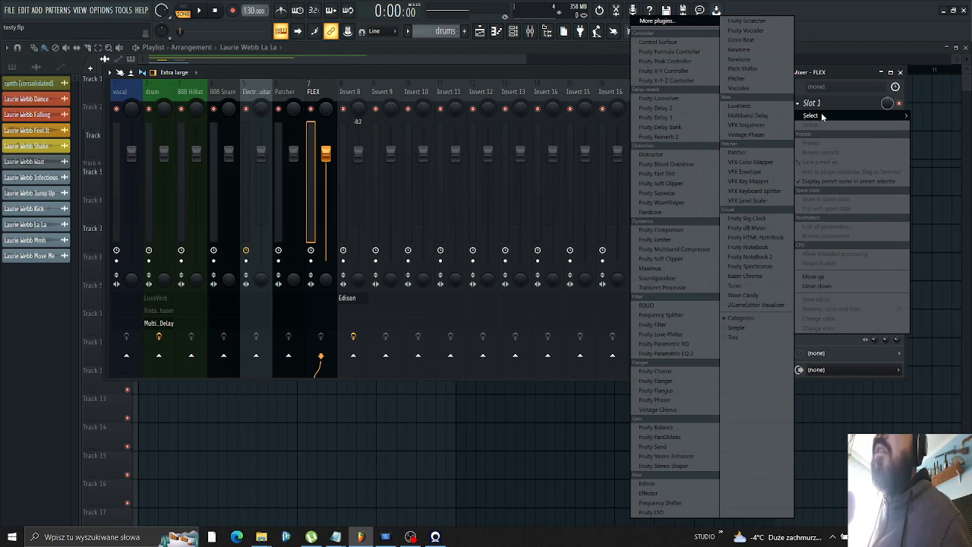
{"action": "left_click", "coordinate": [767, 127]}
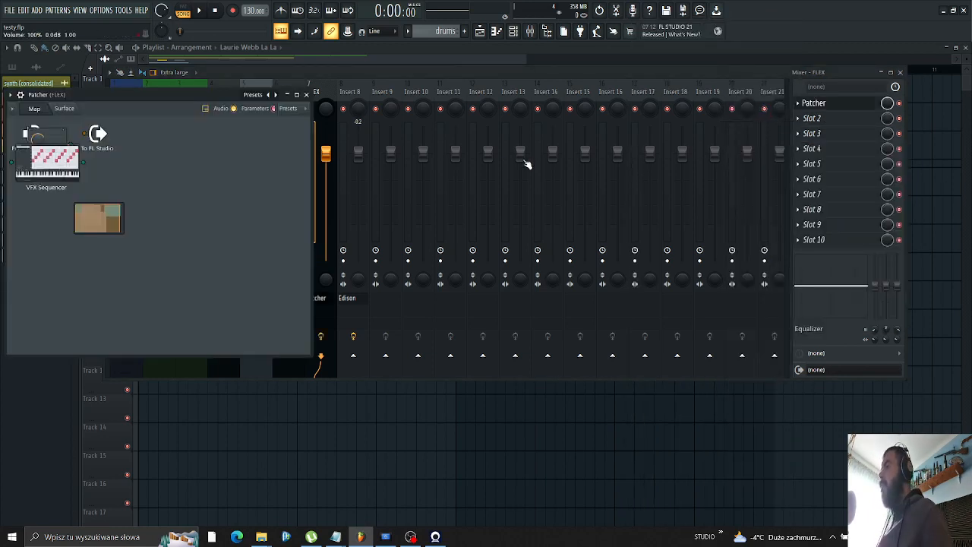
View Patcher's surface and map, open the VFX Sequencer window, and move its module below the overlapping modules
{"action": "left_click", "coordinate": [64, 109]}
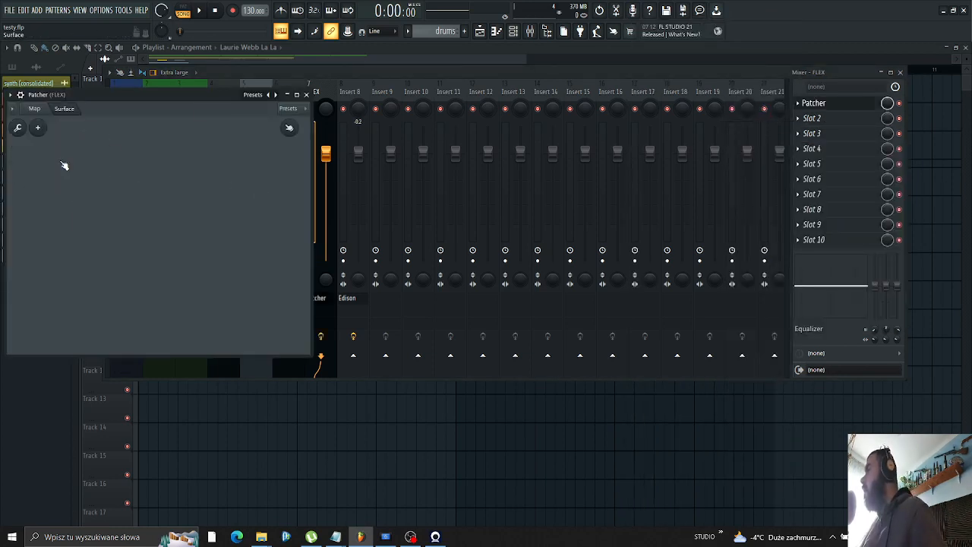
{"action": "left_click", "coordinate": [34, 108]}
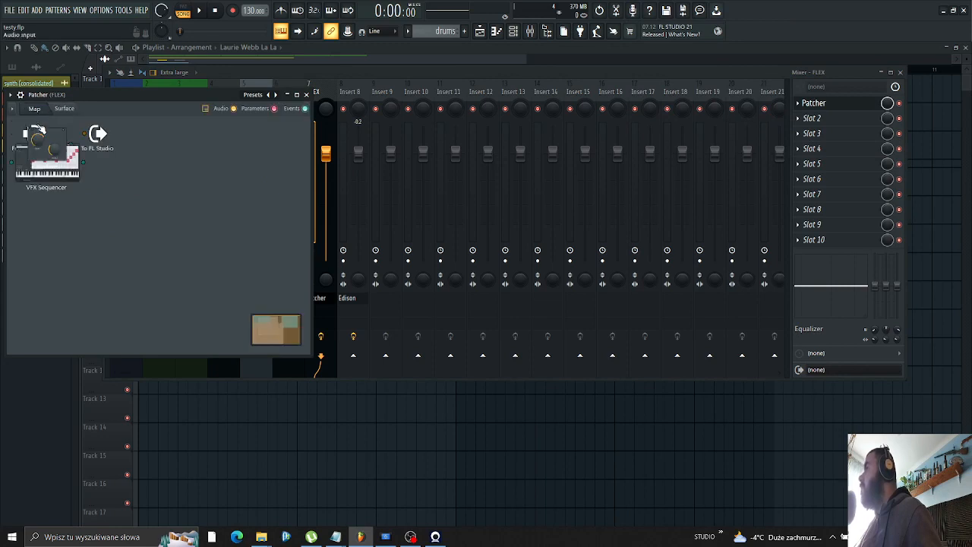
{"action": "left_click", "coordinate": [68, 161]}
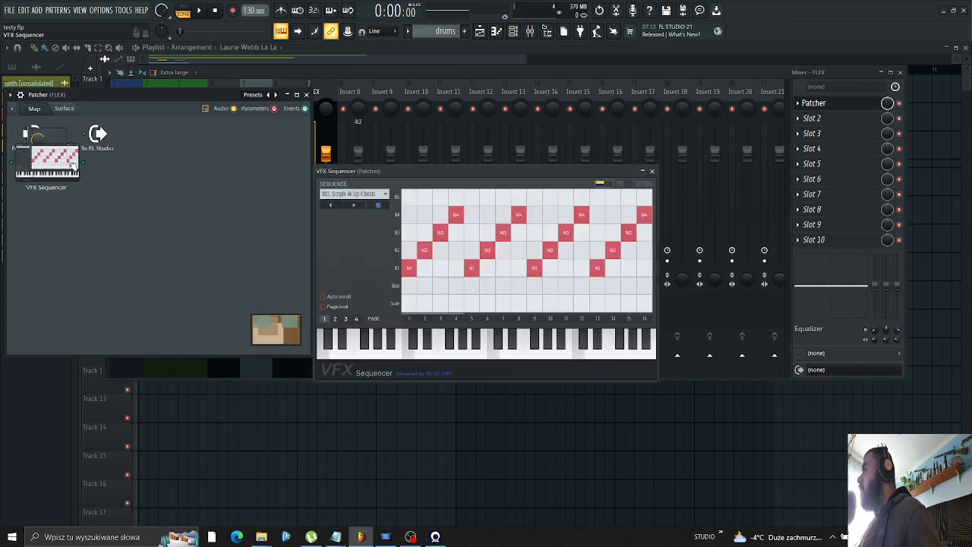
{"action": "left_click_drag", "start_coordinate": [390, 173], "coordinate": [278, 113]}
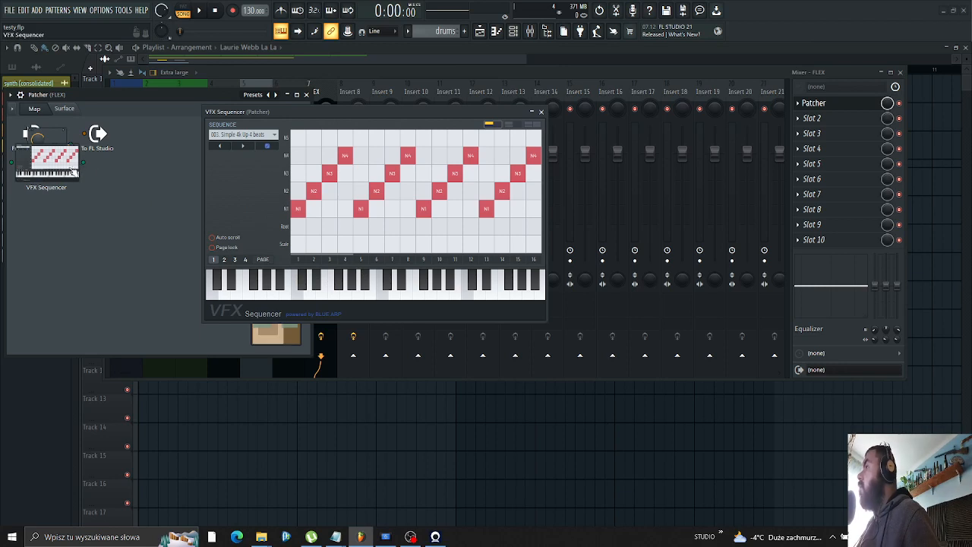
{"action": "left_click_drag", "start_coordinate": [71, 171], "coordinate": [139, 246]}
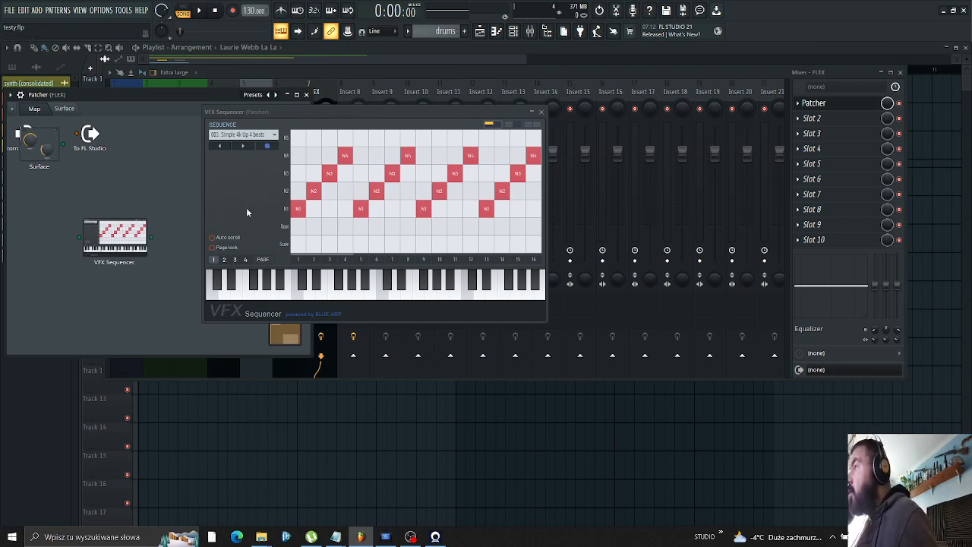
Switch the VFX Sequencer to the Complete display mode and move its window away from the Patcher map
{"action": "left_click", "coordinate": [511, 126]}
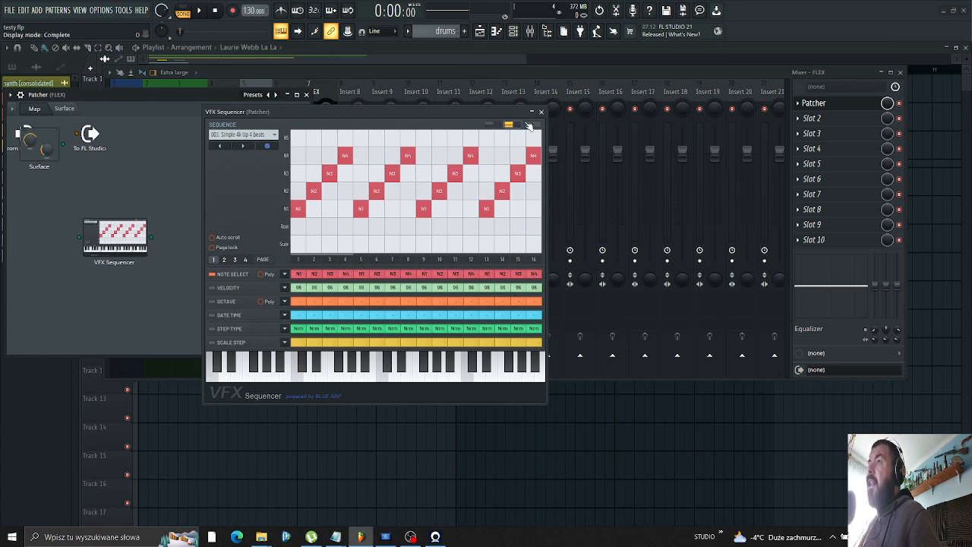
{"action": "left_click", "coordinate": [529, 127]}
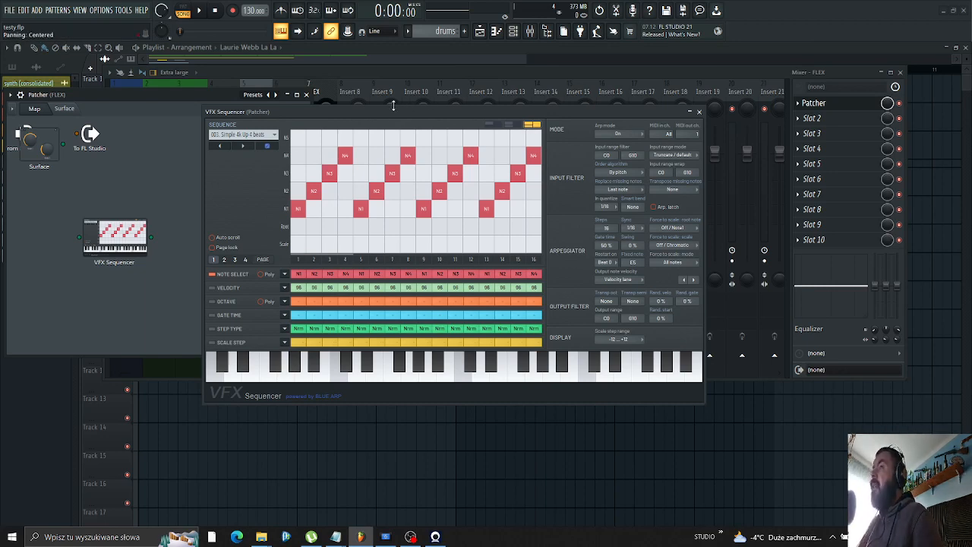
{"action": "left_click_drag", "start_coordinate": [380, 113], "coordinate": [435, 91]}
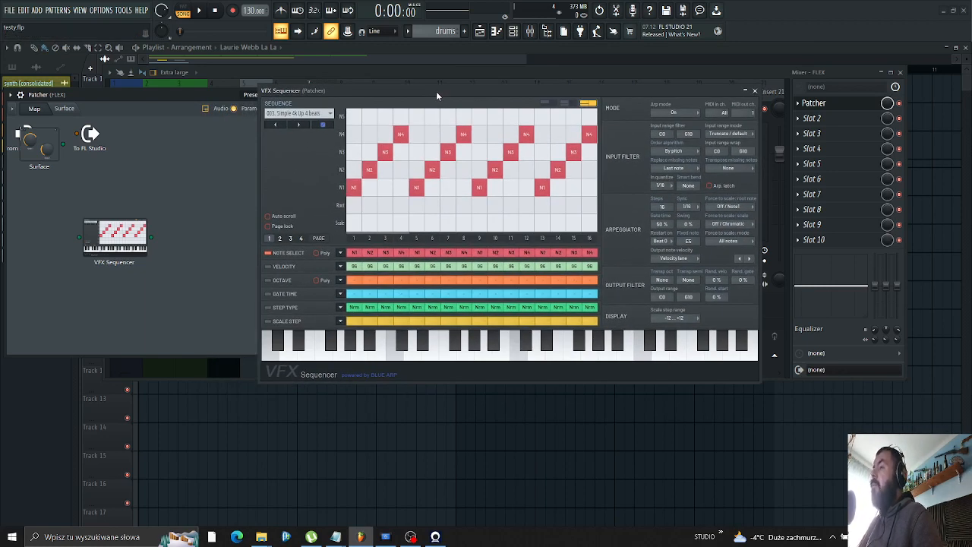
Change the sequence to N2 on steps 3, 5 and 9, N4 on step 6, N1 on step 8, and Root on steps 11 and 13
{"action": "left_click", "coordinate": [385, 169]}
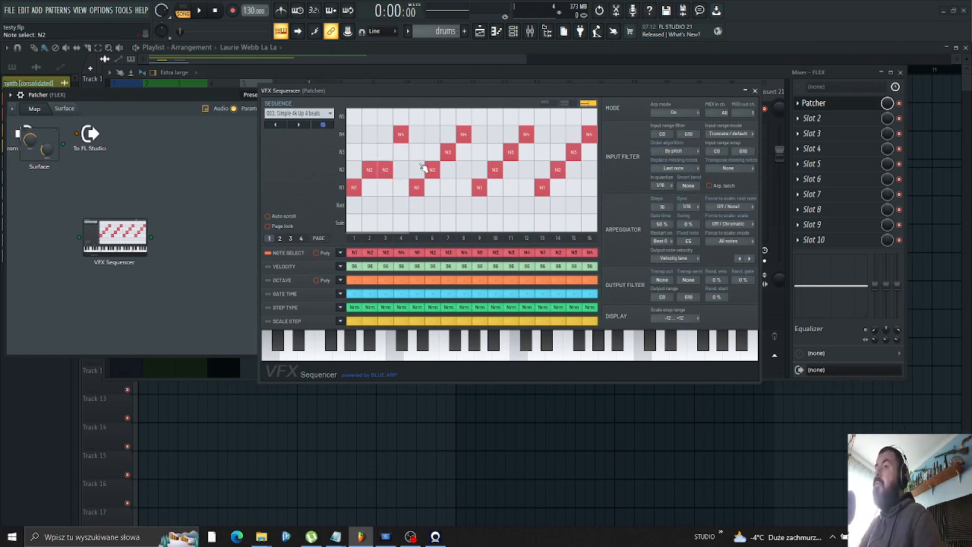
{"action": "left_click", "coordinate": [416, 169]}
{"action": "left_click", "coordinate": [432, 135]}
{"action": "left_click", "coordinate": [479, 135]}
{"action": "left_click", "coordinate": [479, 169]}
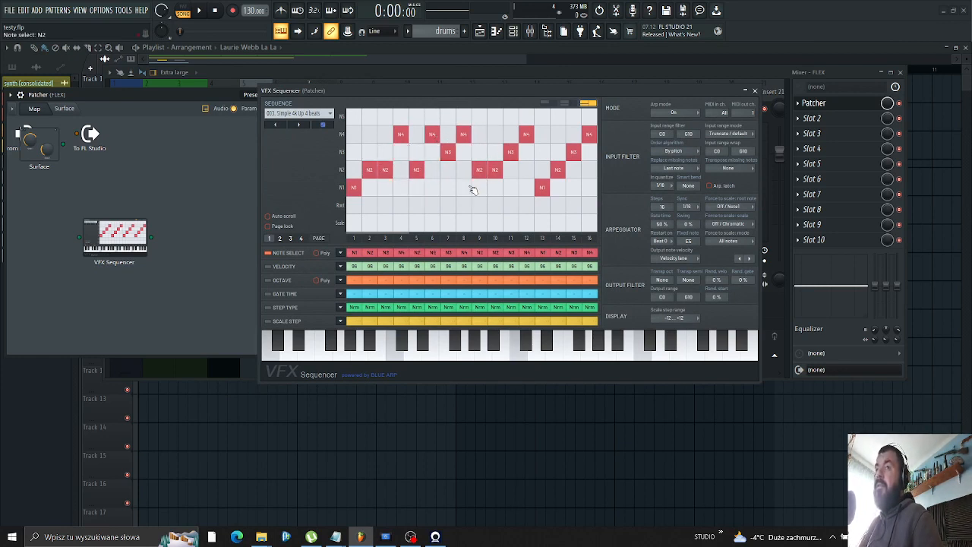
{"action": "left_click", "coordinate": [463, 187]}
{"action": "left_click", "coordinate": [510, 205]}
{"action": "left_click", "coordinate": [542, 205]}
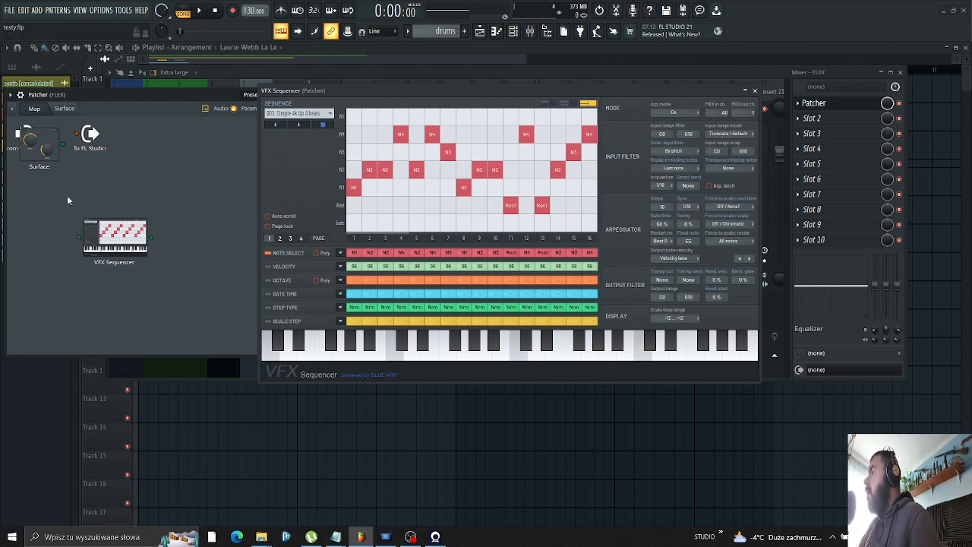
Add FL Keys to the Patcher map above the VFX Sequencer module
{"action": "right_click", "coordinate": [139, 188]}
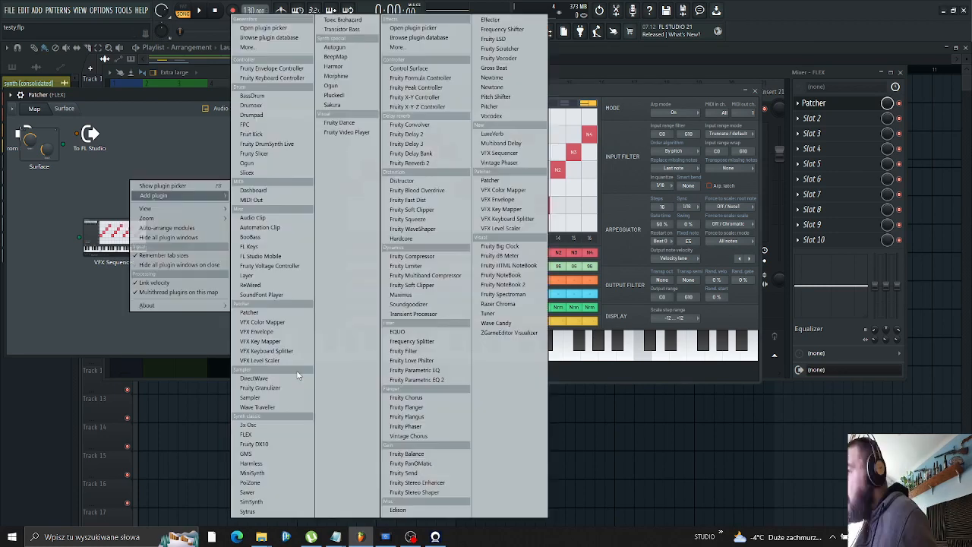
{"action": "left_click", "coordinate": [293, 243]}
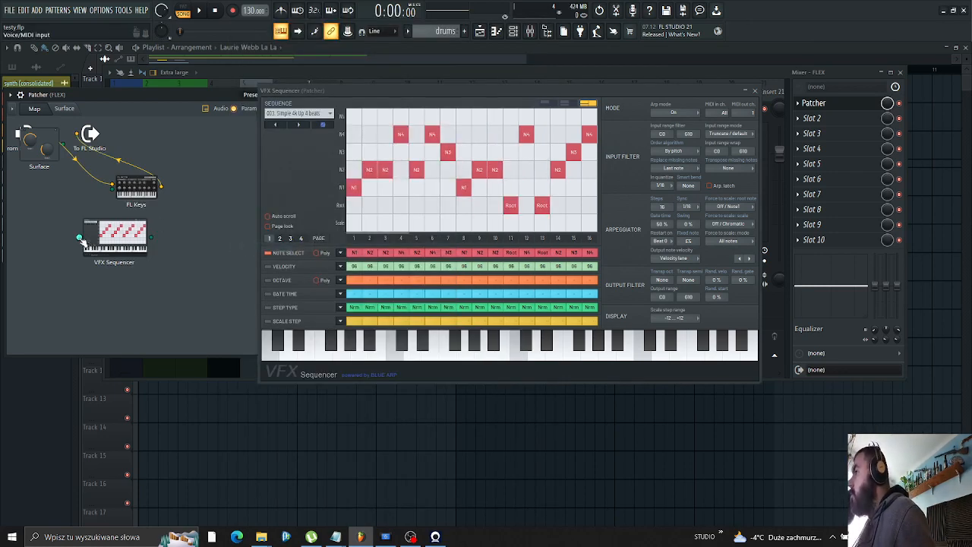
Connect the VFX Sequencer's voice output to FL Keys in the Patcher map and audition the pattern with several notes
{"action": "left_click_drag", "start_coordinate": [79, 237], "coordinate": [114, 189]}
{"action": "left_click", "coordinate": [382, 353]}
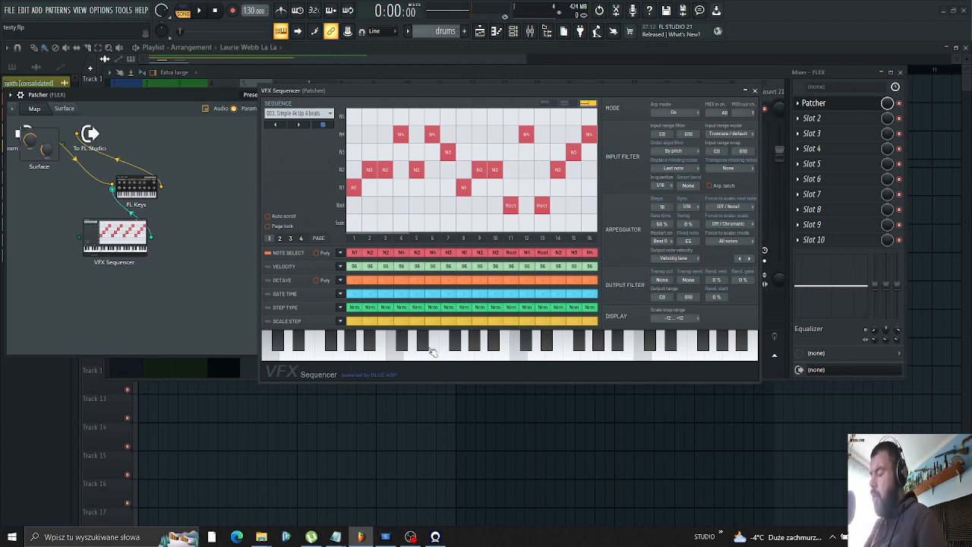
{"action": "key", "text": "x"}
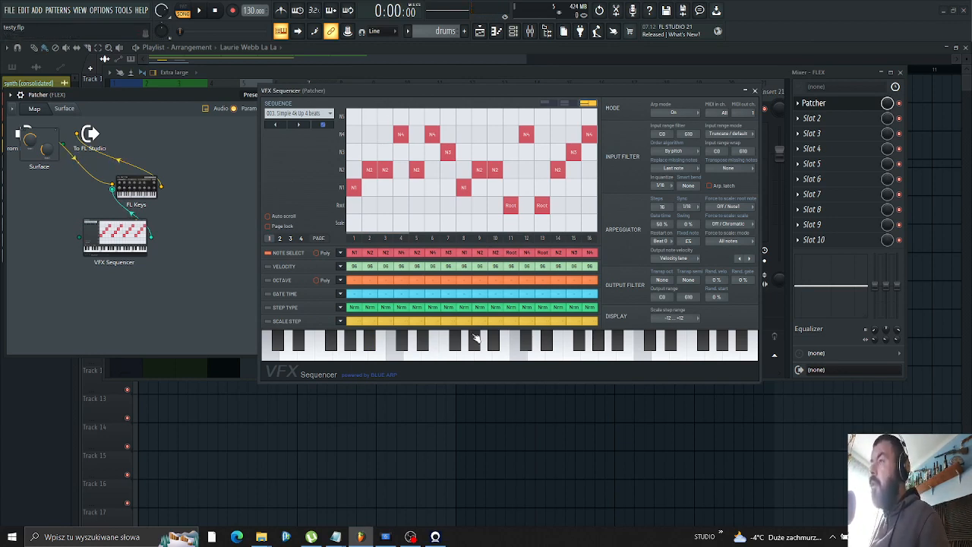
{"action": "left_click", "coordinate": [470, 360]}
{"action": "left_click", "coordinate": [503, 354]}
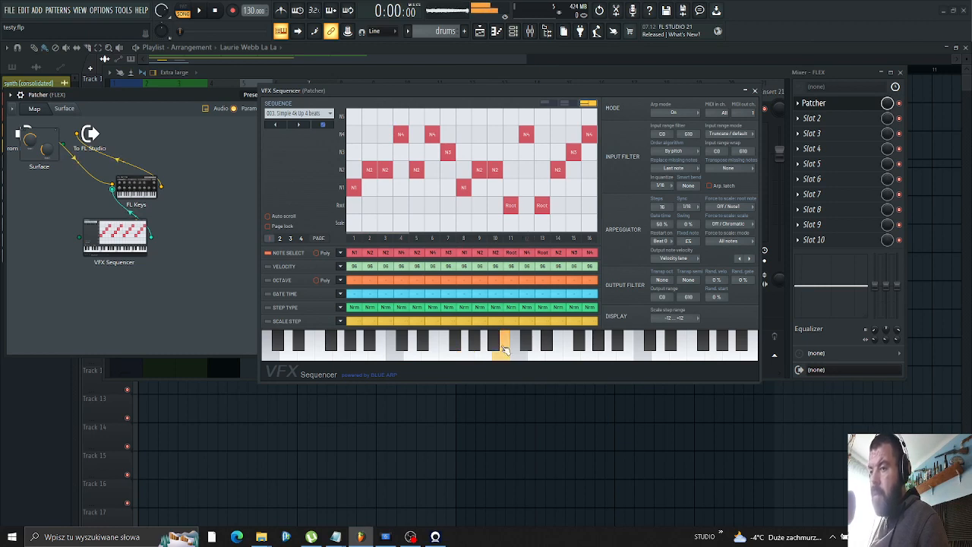
Change step 9 of the sequence to Fix and audition the pattern with two notes
{"action": "left_click_drag", "start_coordinate": [479, 169], "coordinate": [479, 222]}
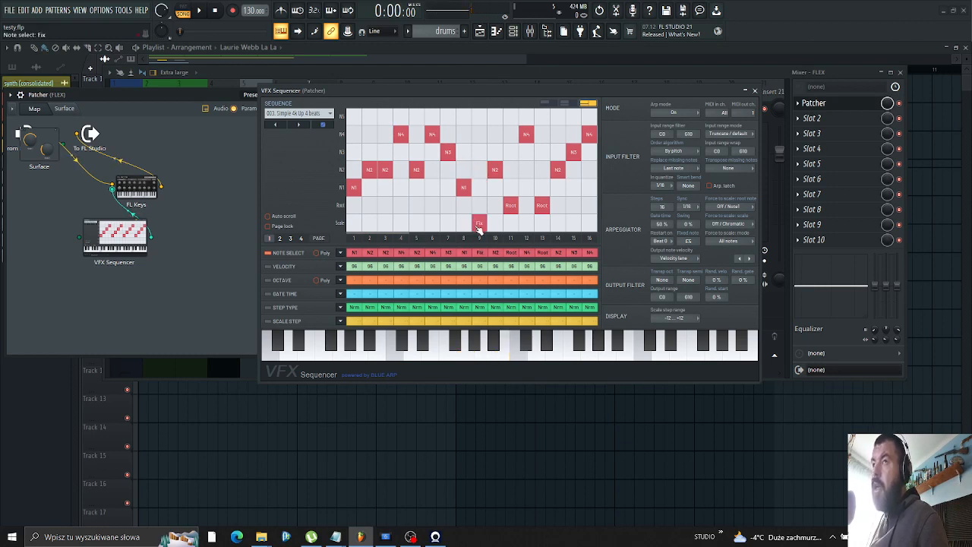
{"action": "left_click", "coordinate": [484, 346]}
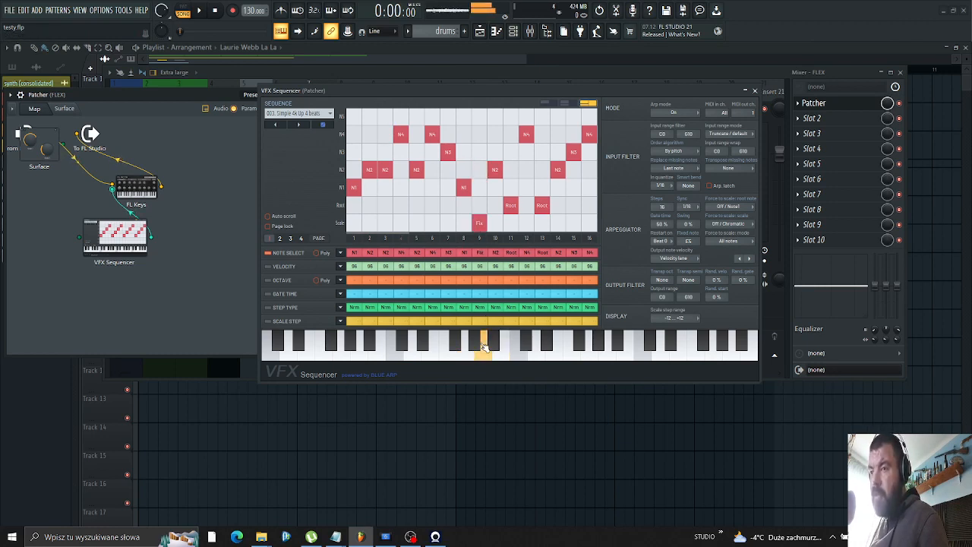
{"action": "left_click", "coordinate": [439, 356]}
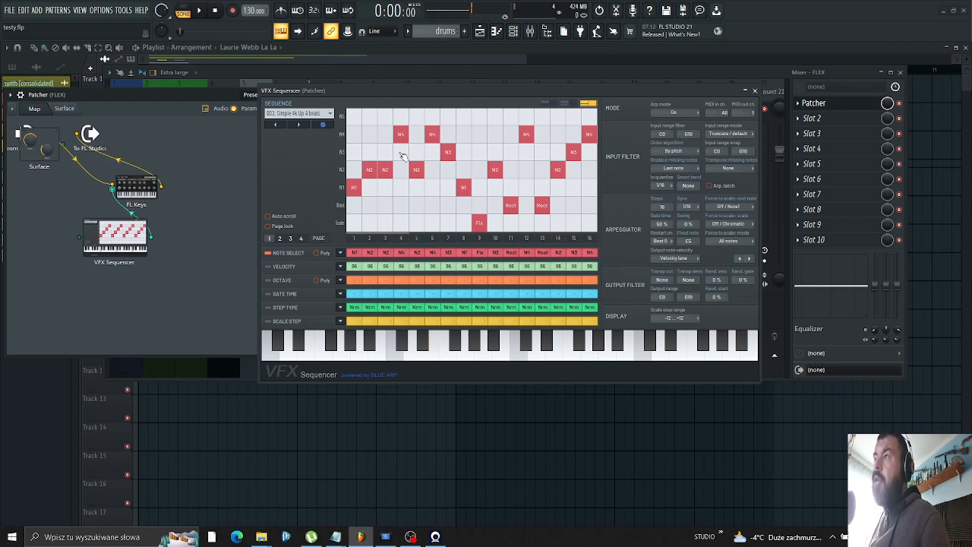
Redraw the sequence with N1 on steps 2 to 9 and N2 on steps 10 to 14, and audition it
{"action": "mouse_move", "coordinate": [369, 187]}
{"action": "left_mouse_down"}
{"action": "mouse_move", "coordinate": [396, 196]}
{"action": "mouse_move", "coordinate": [556, 171]}
{"action": "left_mouse_up"}
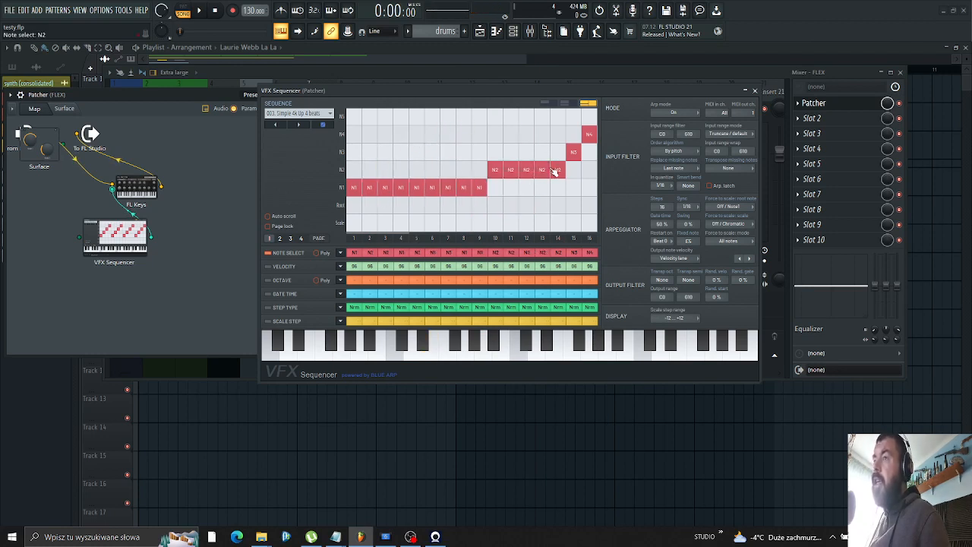
{"action": "left_click", "coordinate": [441, 353]}
{"action": "left_click_drag", "start_coordinate": [440, 353], "coordinate": [508, 346]}
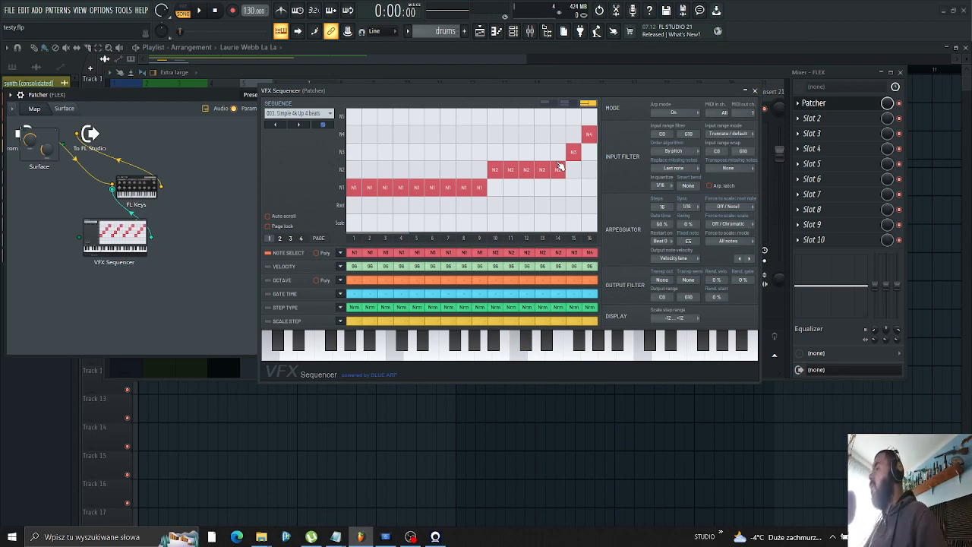
Close the VFX Sequencer and Patcher windows
{"action": "left_click", "coordinate": [756, 91]}
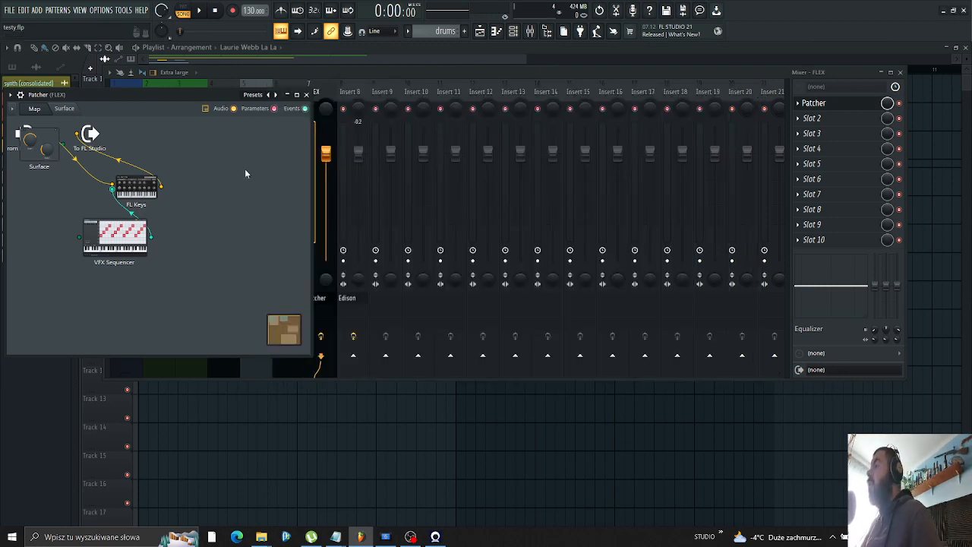
{"action": "double_click", "coordinate": [127, 245]}
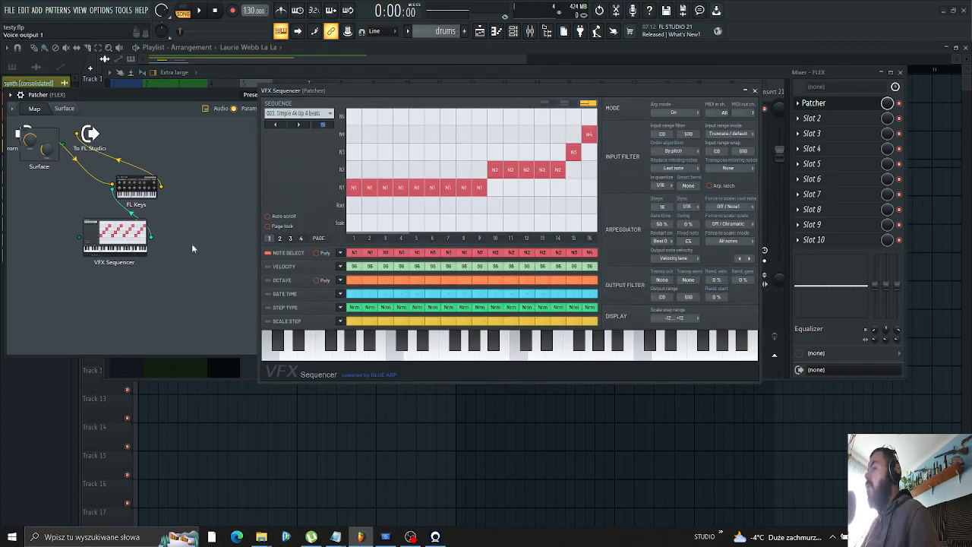
{"action": "left_click", "coordinate": [306, 95]}
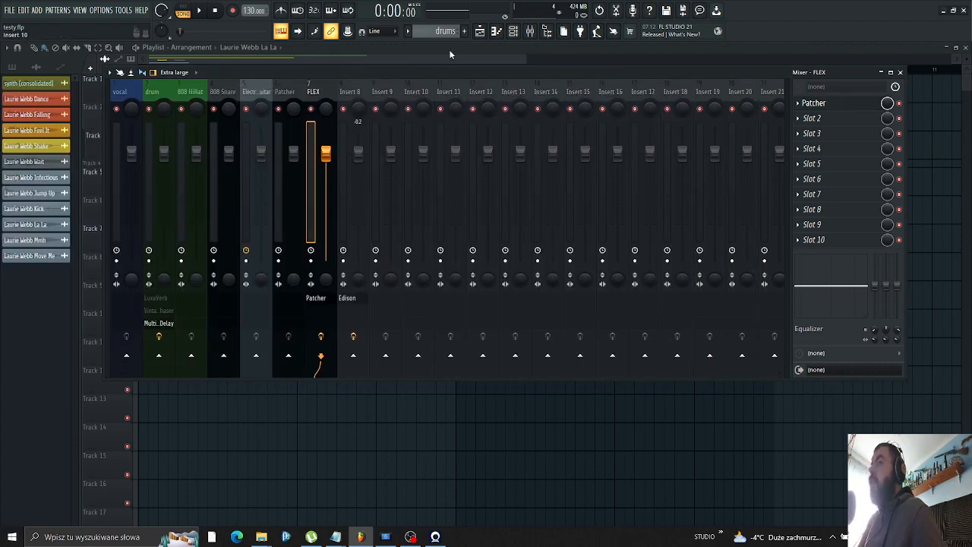
Create an automation clip for the vocal mixer track's volume and show it in the playlist
{"action": "left_click", "coordinate": [479, 31]}
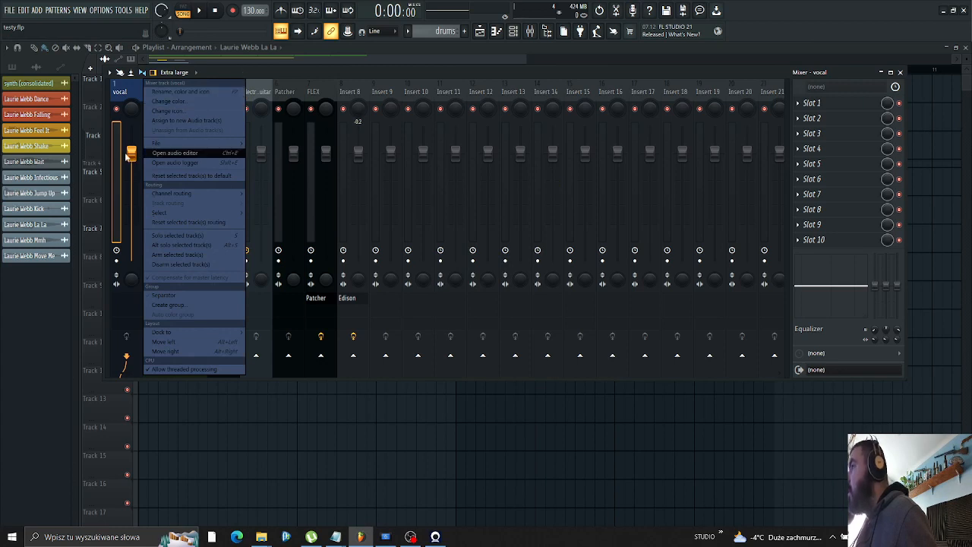
{"action": "right_click", "coordinate": [128, 159]}
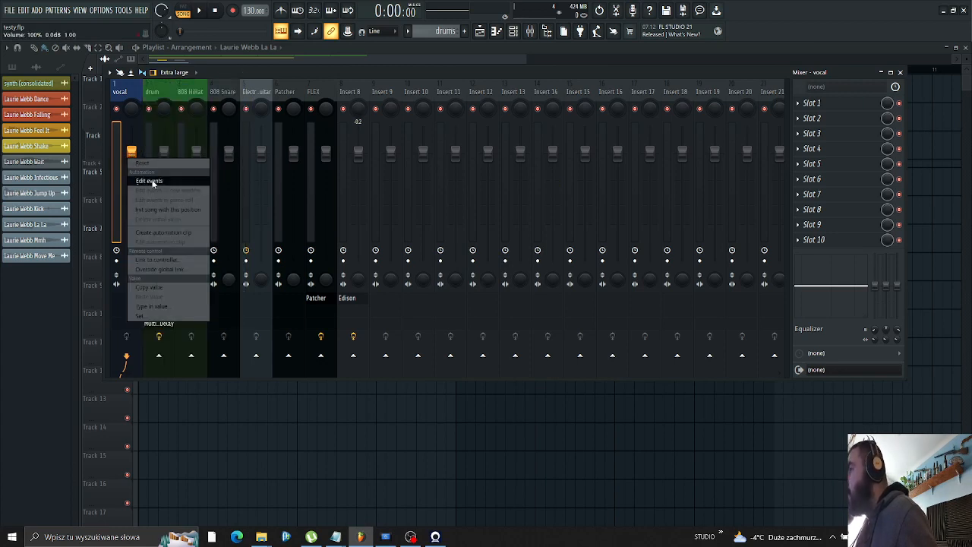
{"action": "left_click", "coordinate": [191, 232]}
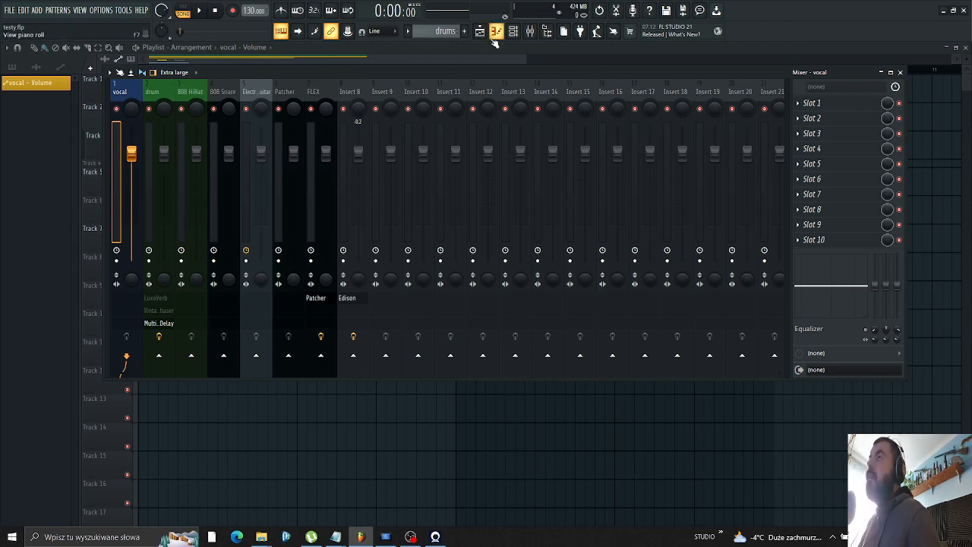
{"action": "left_click", "coordinate": [482, 37]}
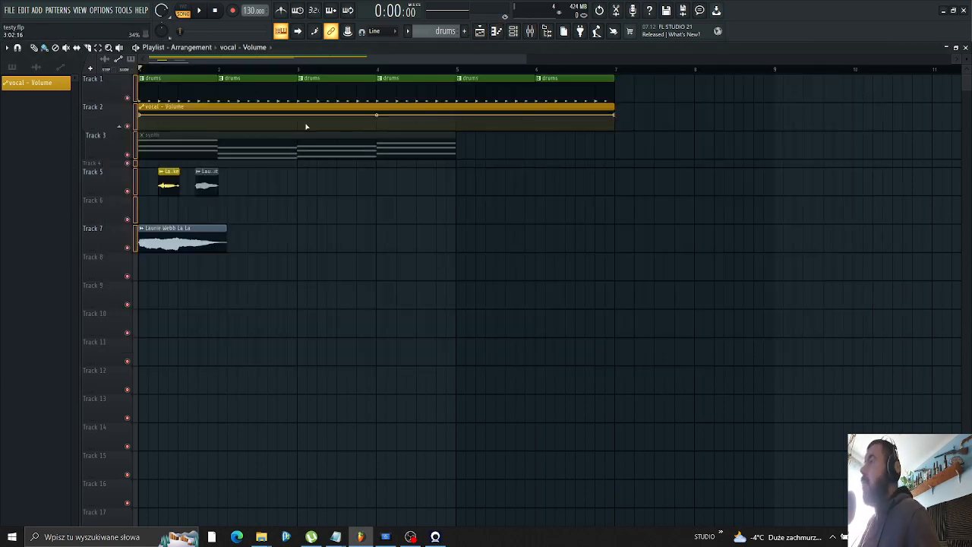
Move the vocal volume automation clip to Track 8 and shape its first bar with a dip, a peak and a drop
{"action": "left_click_drag", "start_coordinate": [152, 107], "coordinate": [191, 262]}
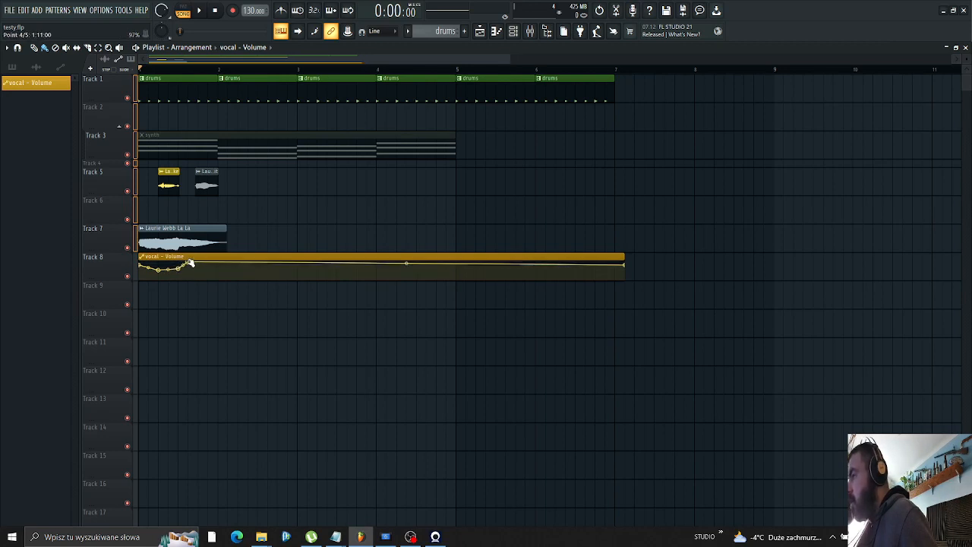
{"action": "left_click", "coordinate": [479, 32]}
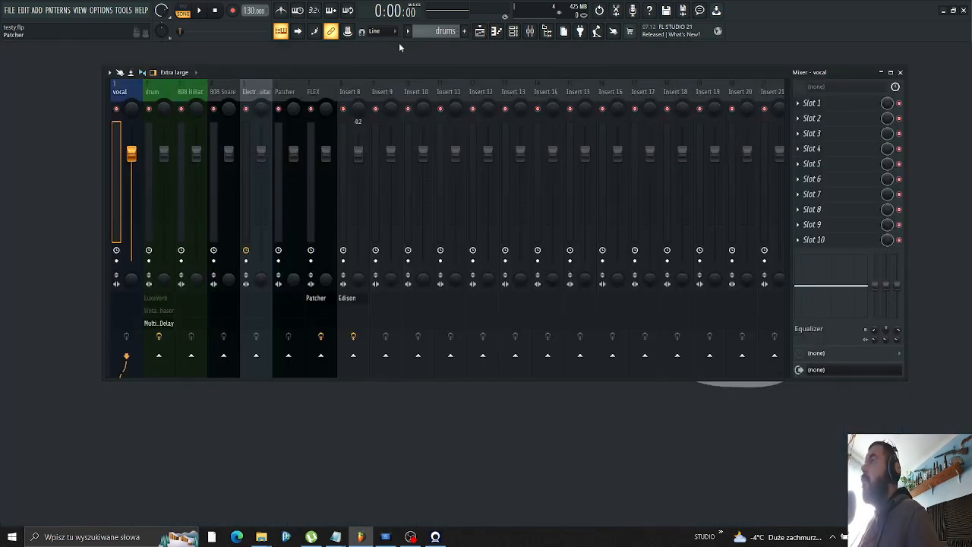
{"action": "left_click", "coordinate": [478, 32]}
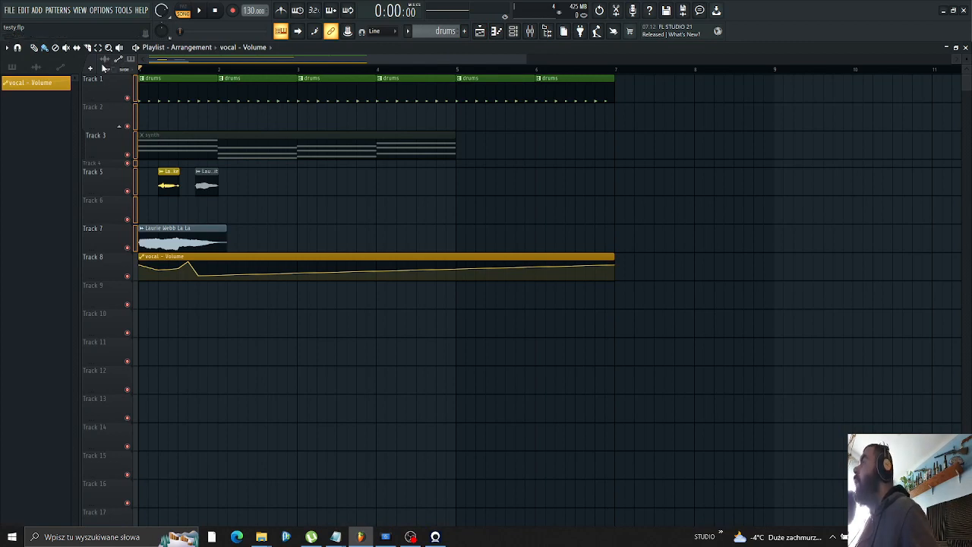
In the vocal volume automation editor, add a jump near bar 4 and a dip near bar 5.5, and bow the final segment upward
{"action": "left_click", "coordinate": [35, 88]}
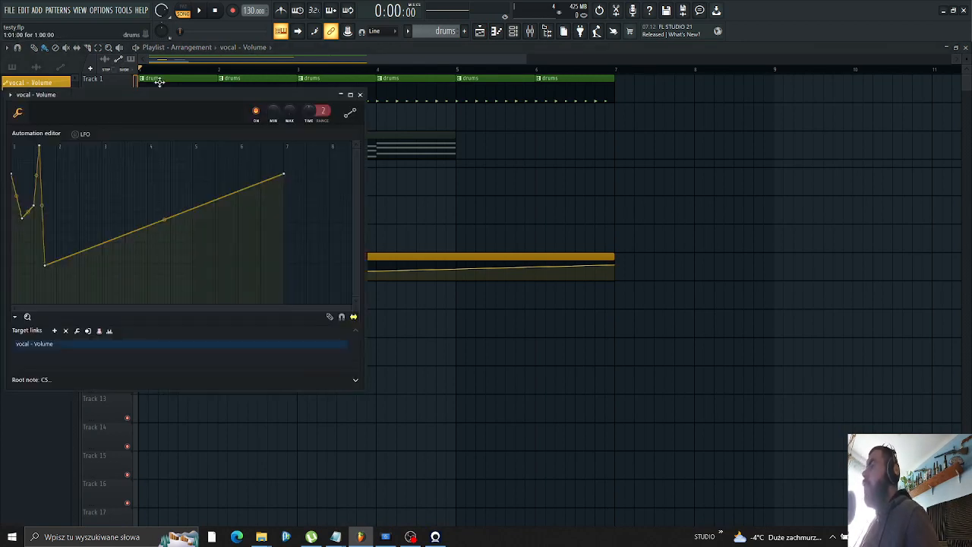
{"action": "left_click_drag", "start_coordinate": [159, 94], "coordinate": [359, 41]}
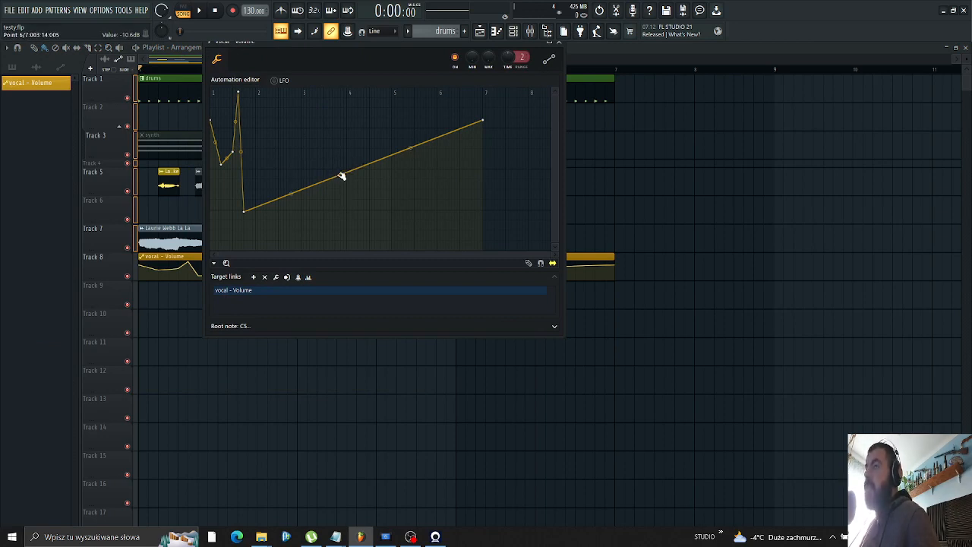
{"action": "left_click_drag", "start_coordinate": [339, 175], "coordinate": [345, 208]}
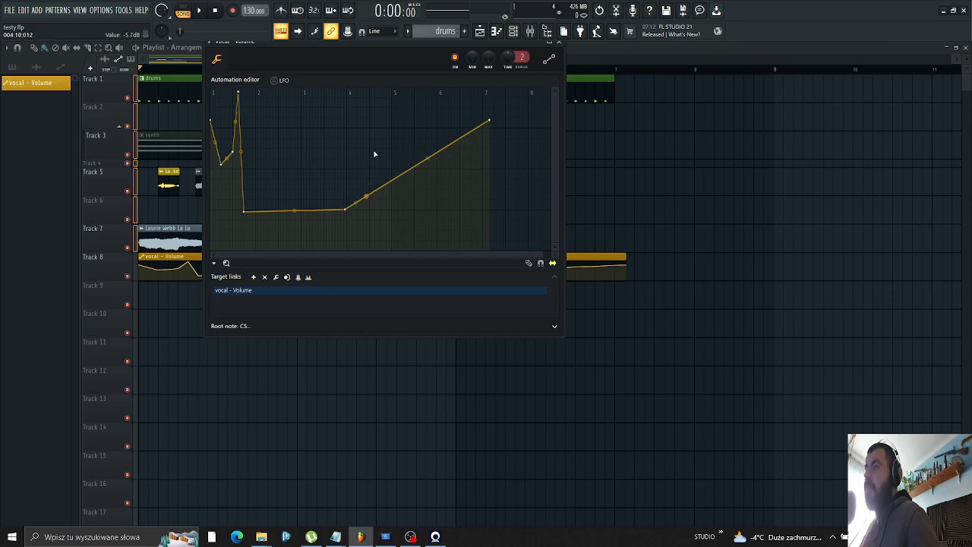
{"action": "left_click_drag", "start_coordinate": [397, 180], "coordinate": [408, 124]}
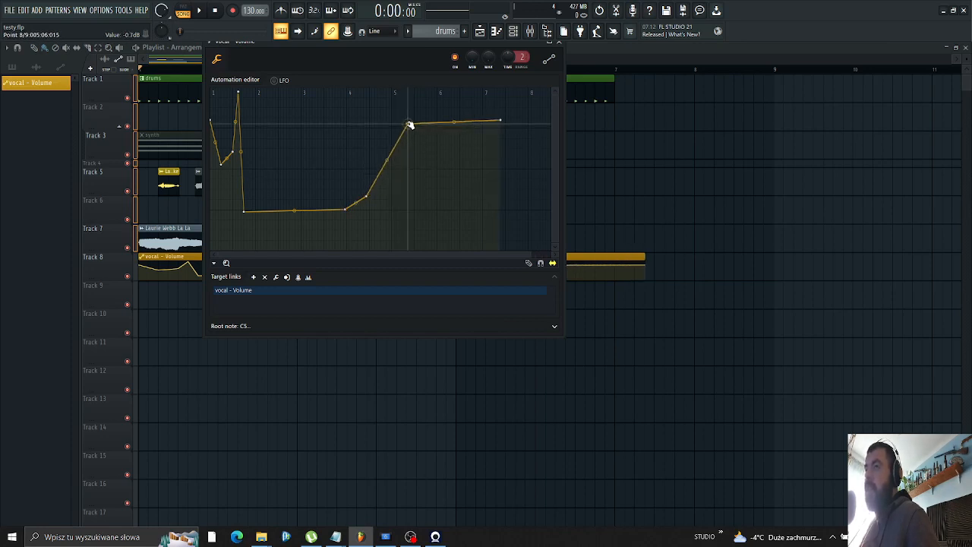
{"action": "left_click_drag", "start_coordinate": [367, 196], "coordinate": [420, 170]}
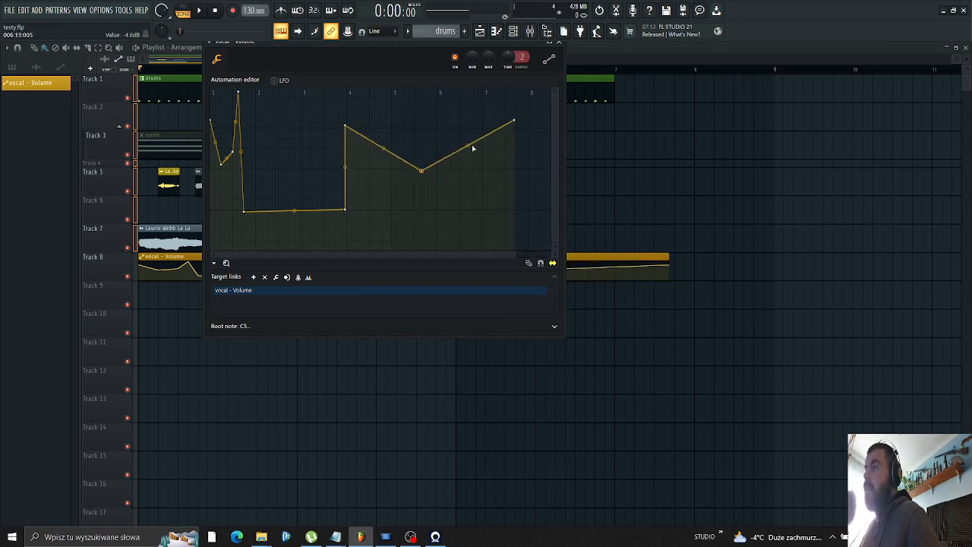
{"action": "left_click_drag", "start_coordinate": [468, 145], "coordinate": [468, 117]}
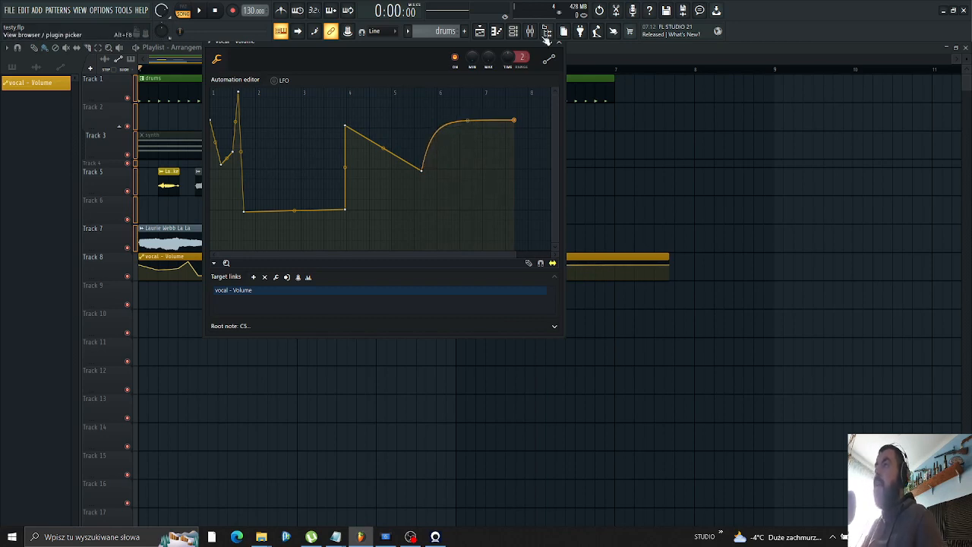
{"action": "left_click_drag", "start_coordinate": [439, 49], "coordinate": [410, 95]}
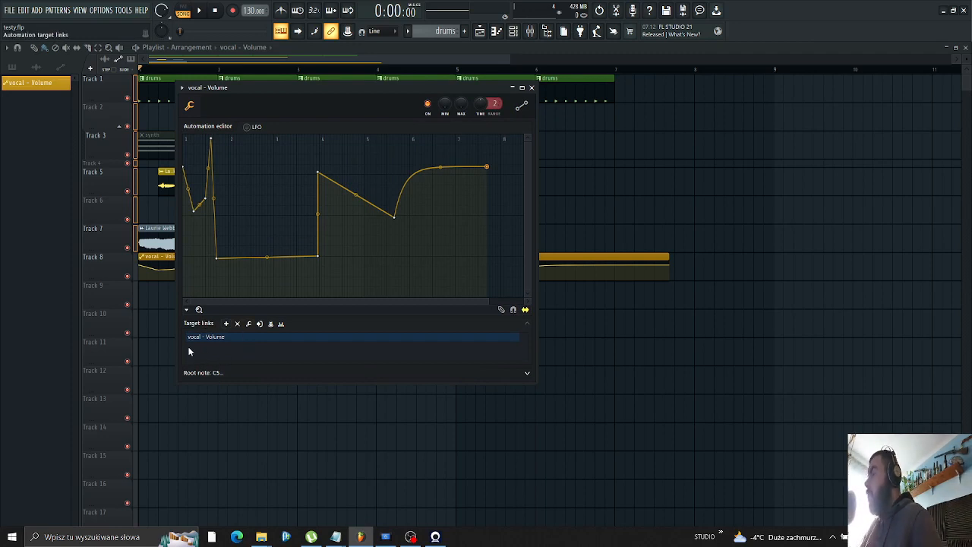
{"action": "left_click_drag", "start_coordinate": [309, 90], "coordinate": [589, 75]}
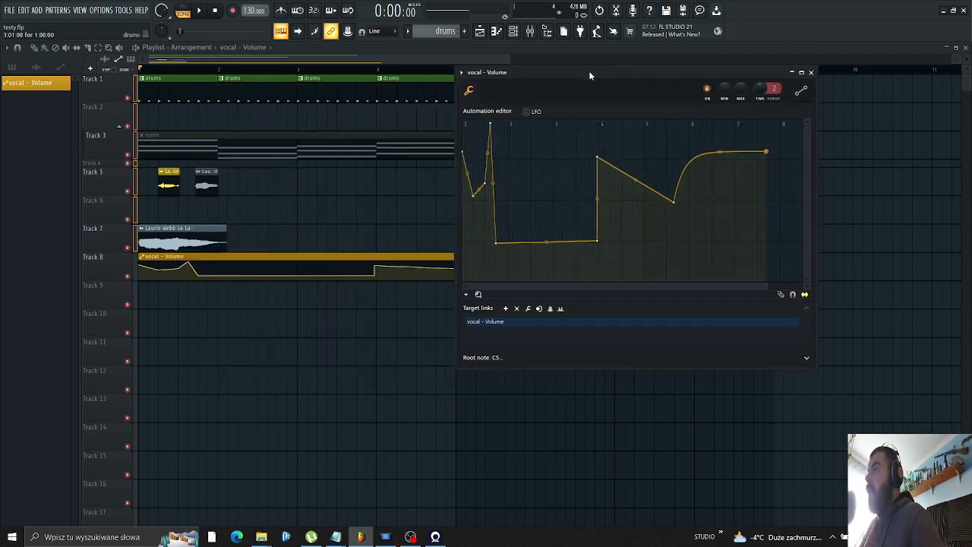
Load Transient Processor into the first effect slot of the Electric 60s Guitar mixer track
{"action": "left_click", "coordinate": [530, 31]}
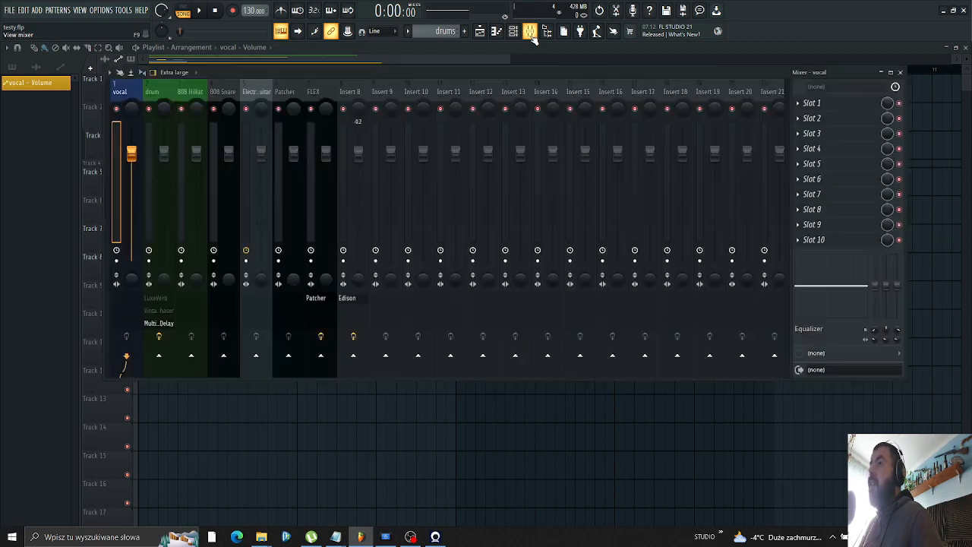
{"action": "left_click", "coordinate": [246, 210]}
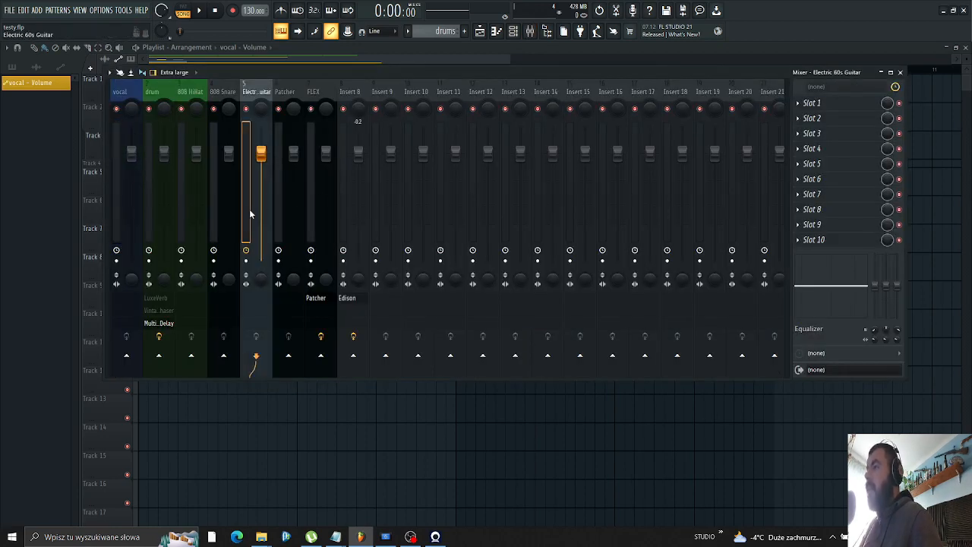
{"action": "left_click", "coordinate": [817, 102]}
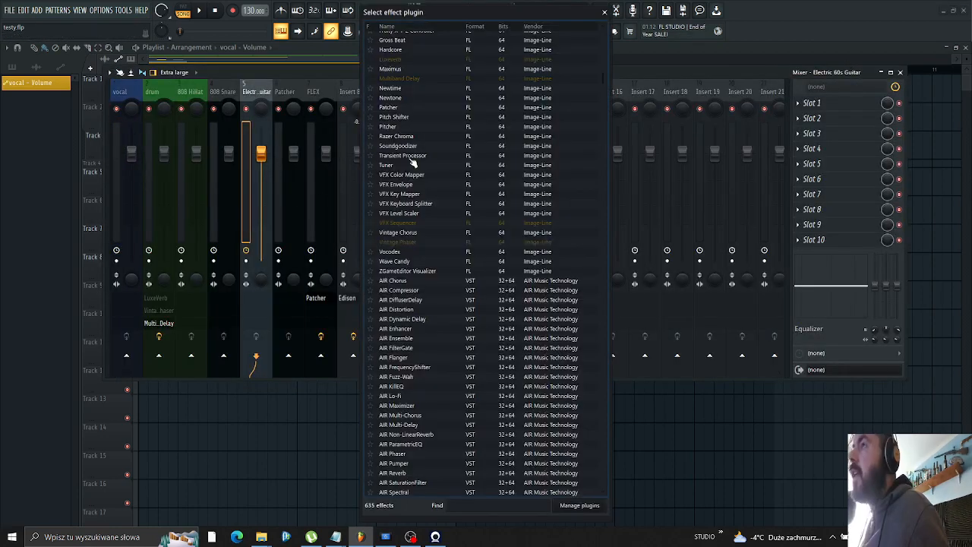
{"action": "left_click", "coordinate": [410, 158]}
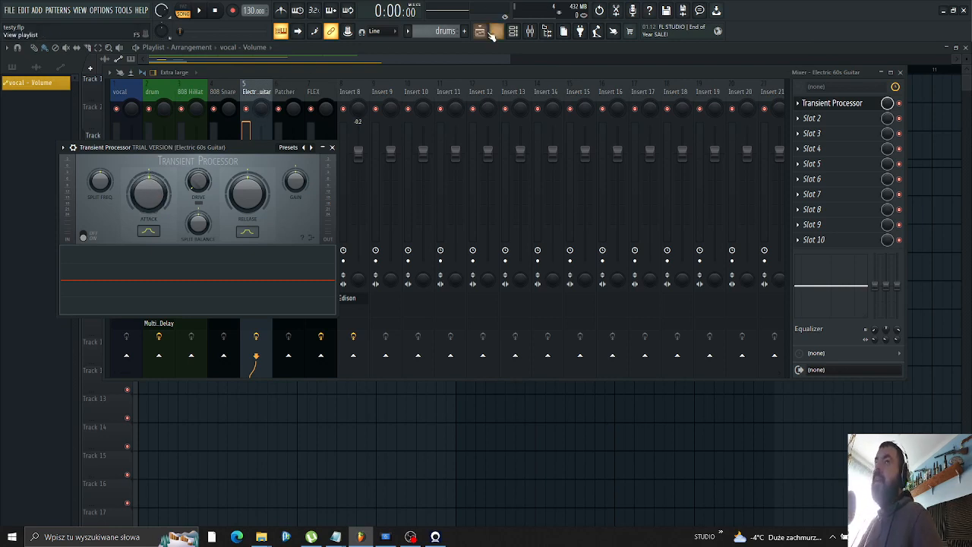
Detach the vocal volume automation window and open the guitar track's Transient Processor beside it
{"action": "left_click", "coordinate": [56, 89]}
{"action": "left_click", "coordinate": [56, 89]}
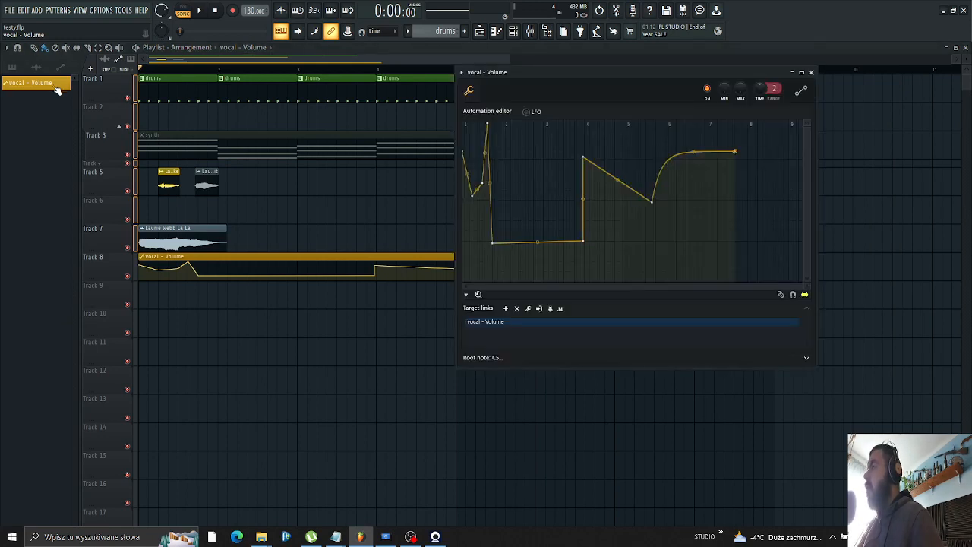
{"action": "left_click", "coordinate": [460, 72]}
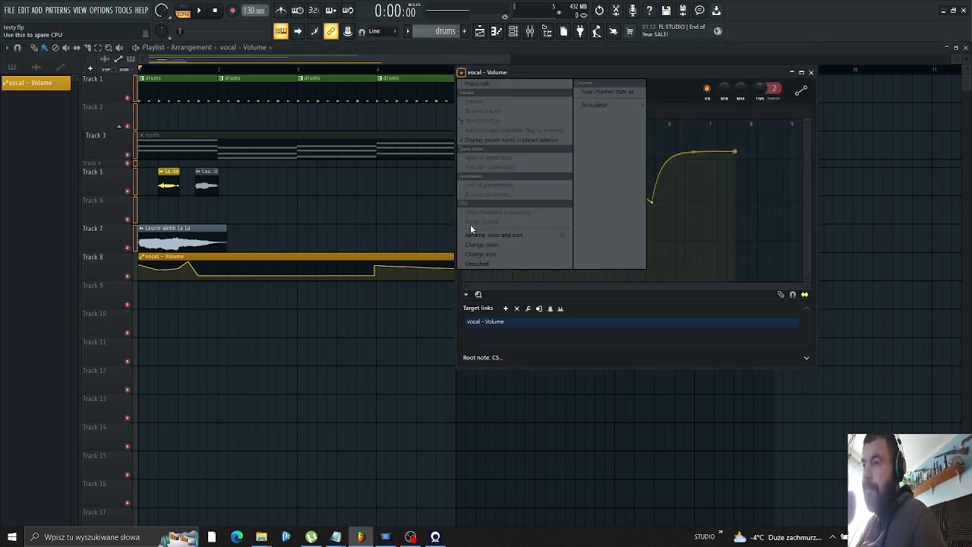
{"action": "left_click", "coordinate": [480, 265]}
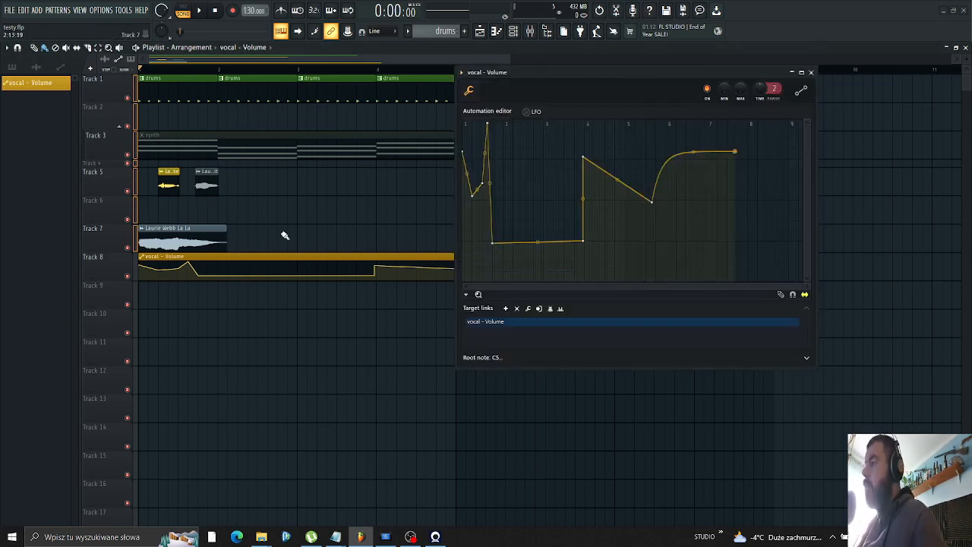
{"action": "left_click", "coordinate": [530, 30]}
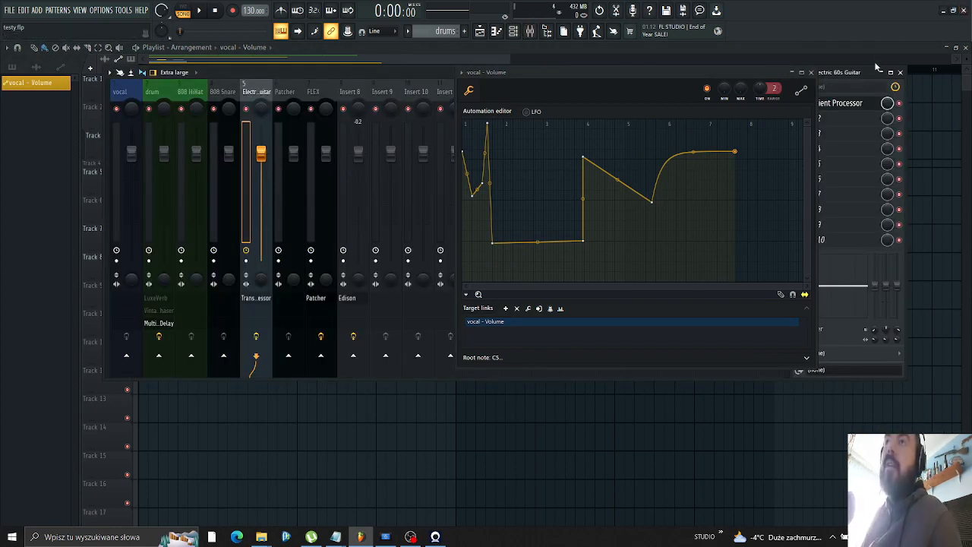
{"action": "left_click", "coordinate": [838, 106]}
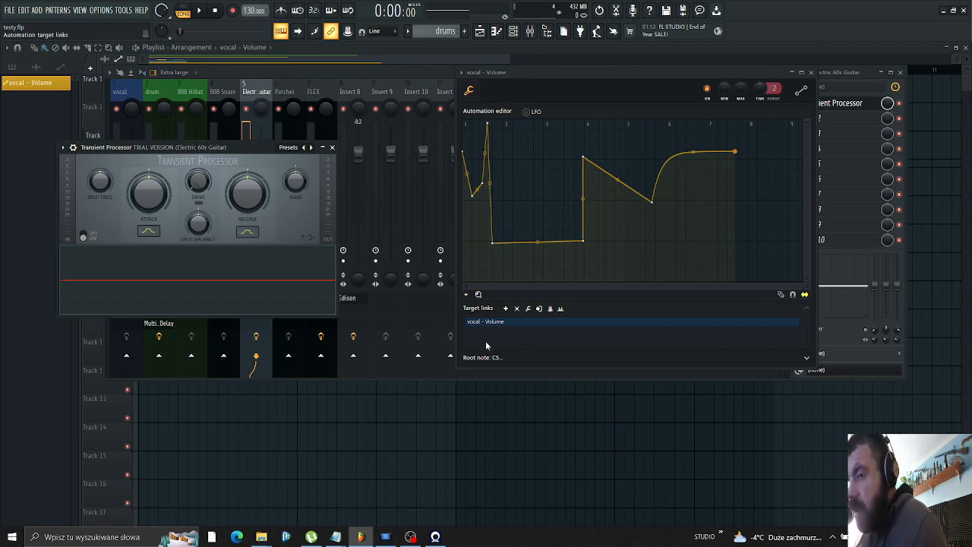
Add the Transient Processor's Attack on the Electric 60s Guitar track as a target link of the vocal volume automation
{"action": "left_click", "coordinate": [505, 309]}
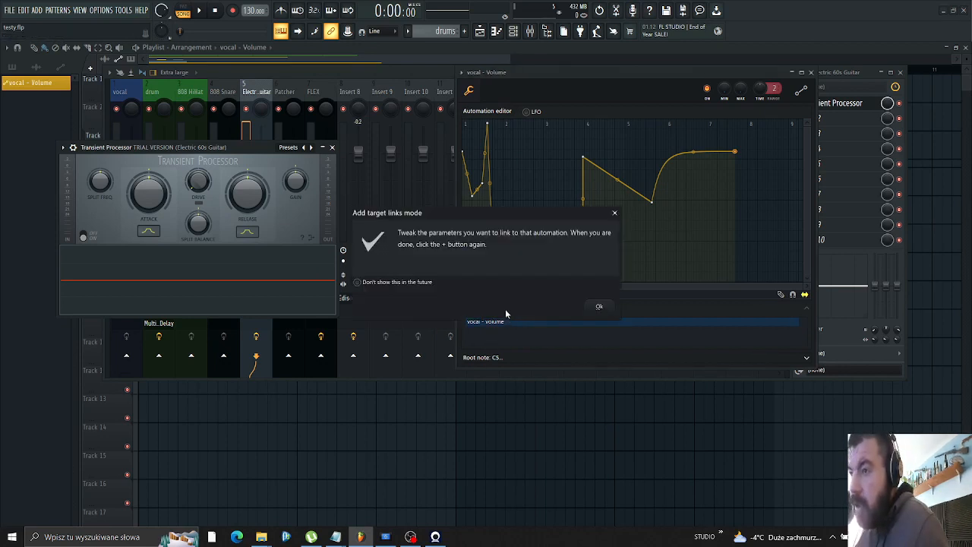
{"action": "left_click", "coordinate": [599, 307]}
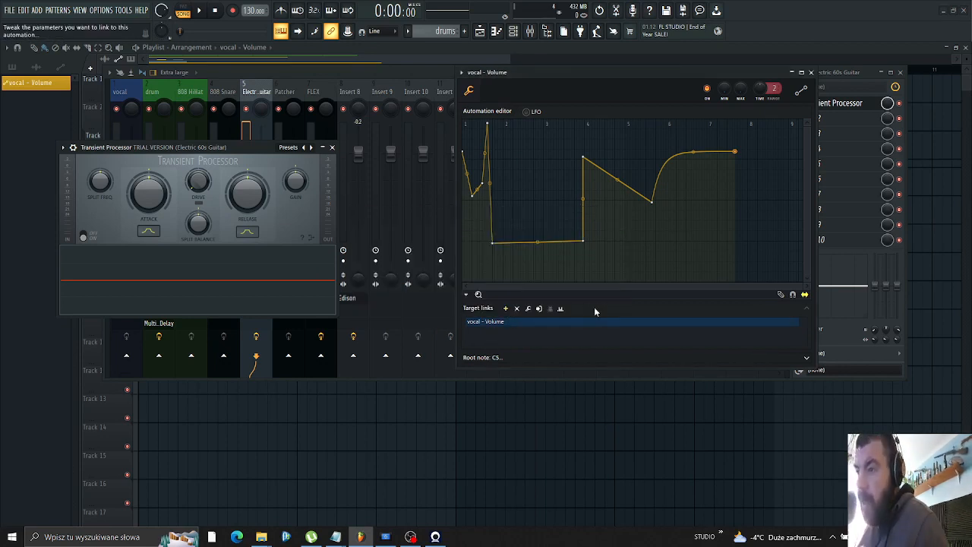
{"action": "scroll", "coordinate": [151, 195], "scroll_direction": "down", "scroll_amount": 3}
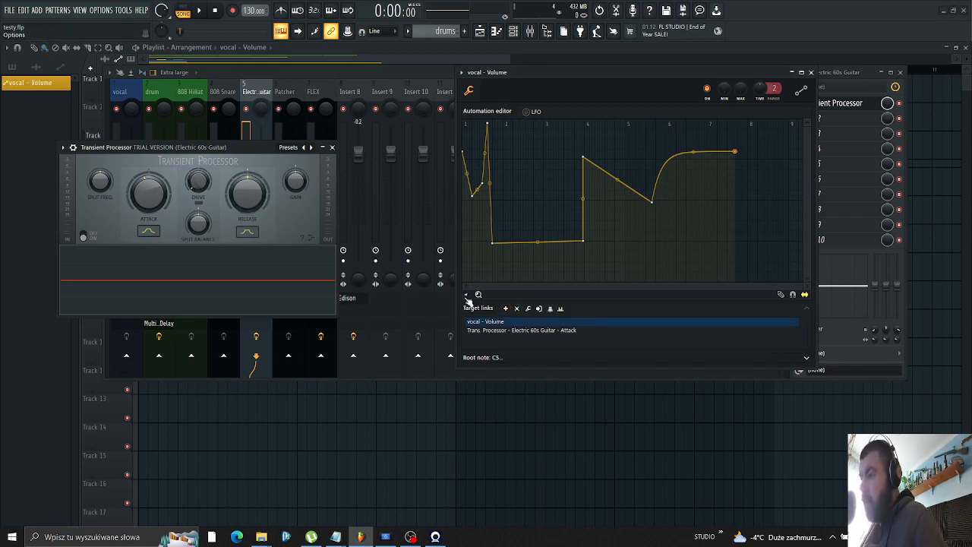
Add the Transient Processor's Release as another target link of the vocal volume automation
{"action": "left_click_drag", "start_coordinate": [262, 208], "coordinate": [262, 176]}
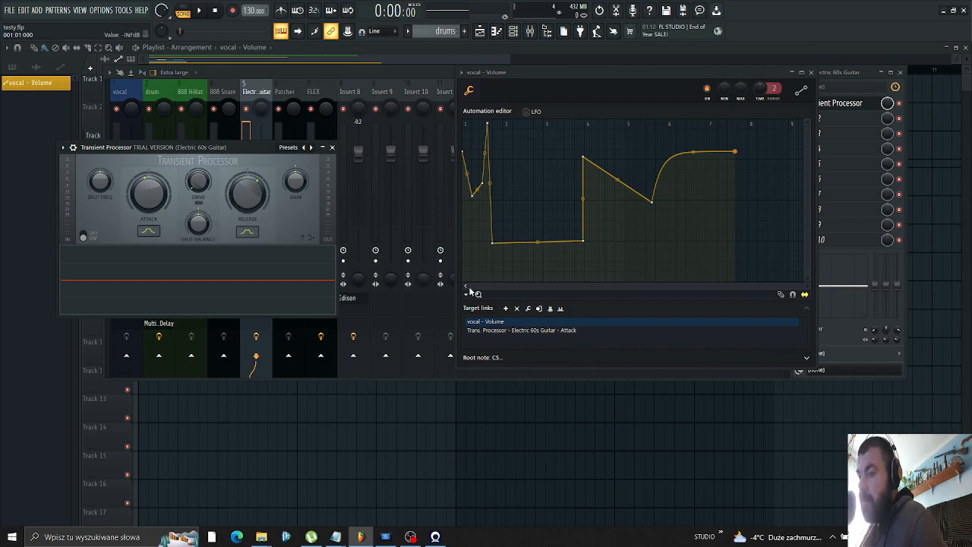
{"action": "left_click", "coordinate": [506, 309]}
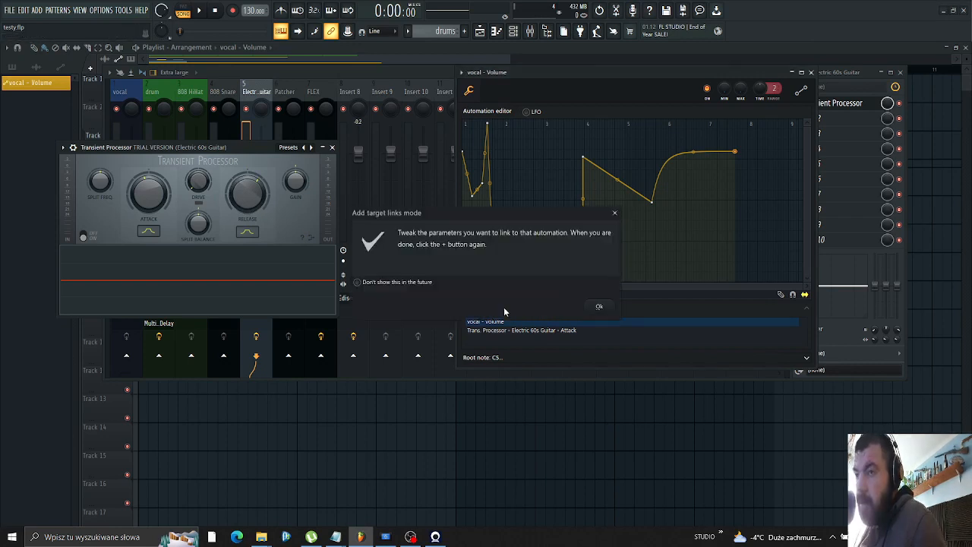
{"action": "left_click", "coordinate": [600, 307]}
{"action": "left_click_drag", "start_coordinate": [255, 198], "coordinate": [255, 197]}
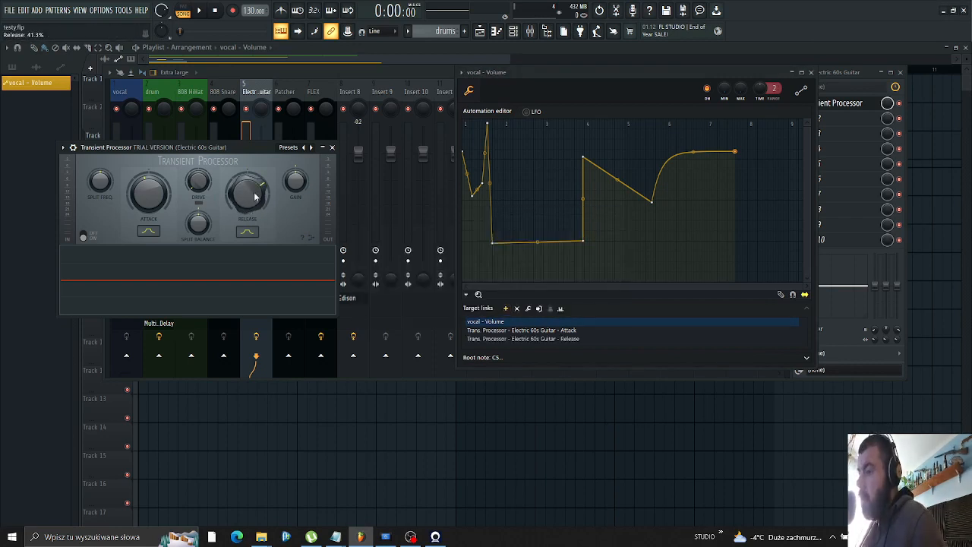
With the Release link selected, lower the automation peak near bar 4, and close the automation editor and Transient Processor
{"action": "left_click", "coordinate": [503, 331]}
{"action": "left_click", "coordinate": [507, 338]}
{"action": "left_click_drag", "start_coordinate": [582, 157], "coordinate": [579, 187]}
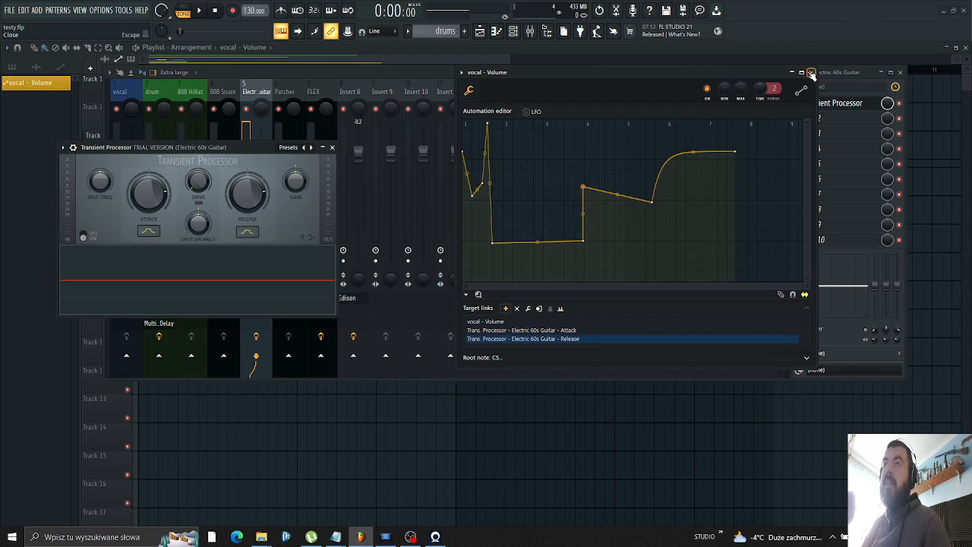
{"action": "left_click", "coordinate": [810, 72]}
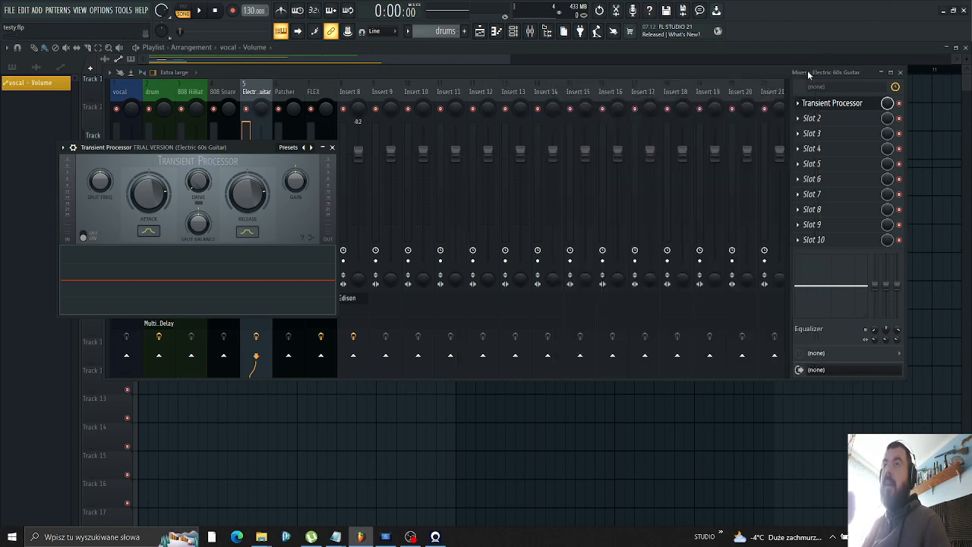
{"action": "left_click", "coordinate": [331, 147]}
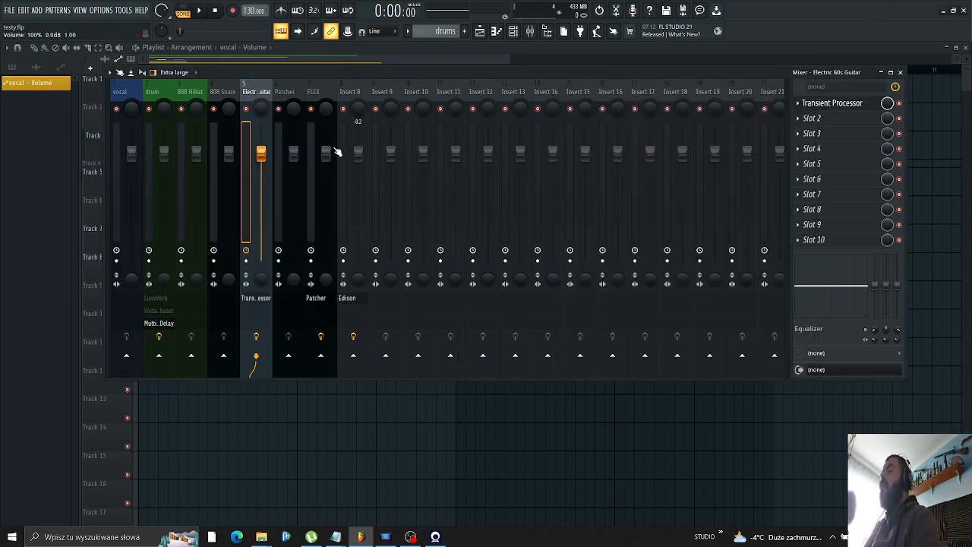